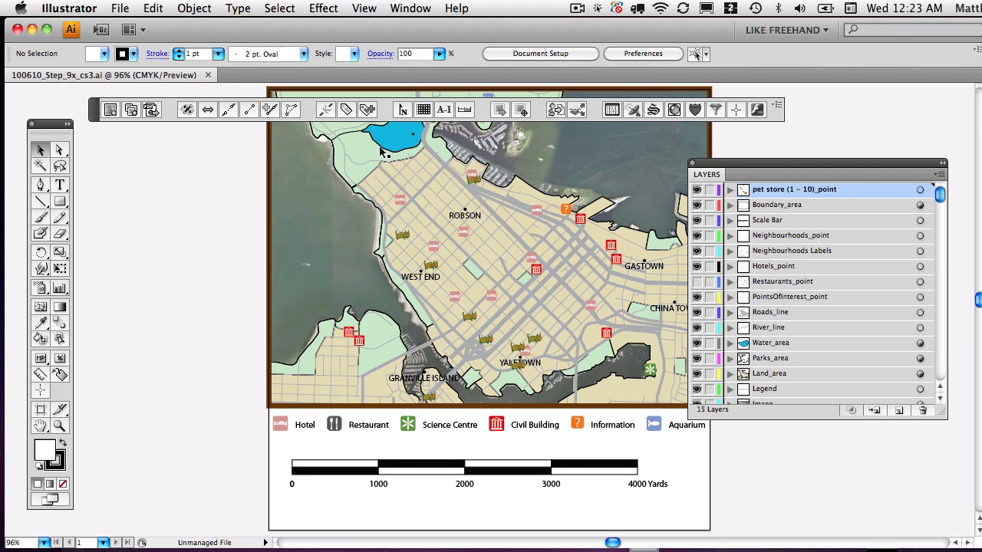
# Examine the pet store symbols around Yaletown, then the legend row and scale bar below the map.
pyautogui.click(61, 428)
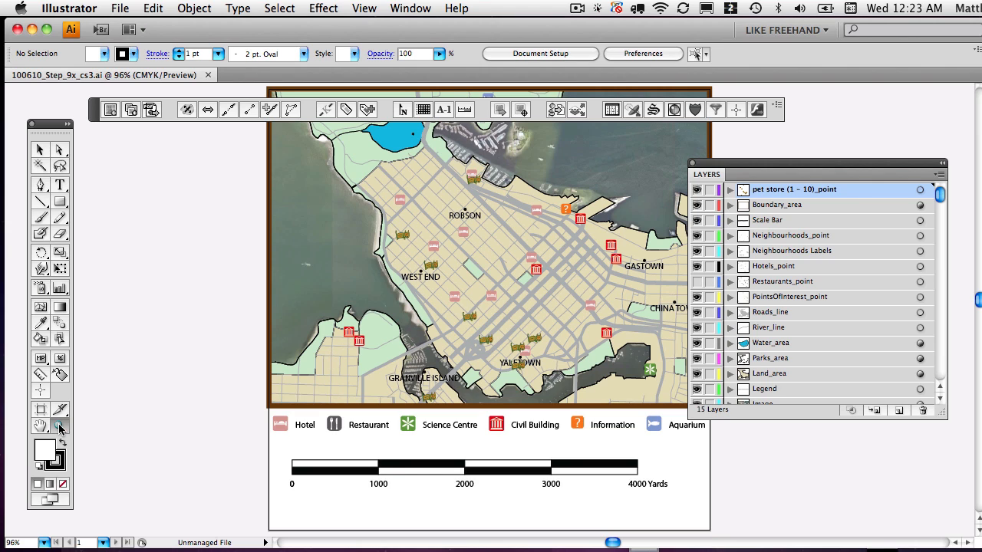
pyautogui.moveTo(640, 439); pyautogui.dragTo(425, 301)
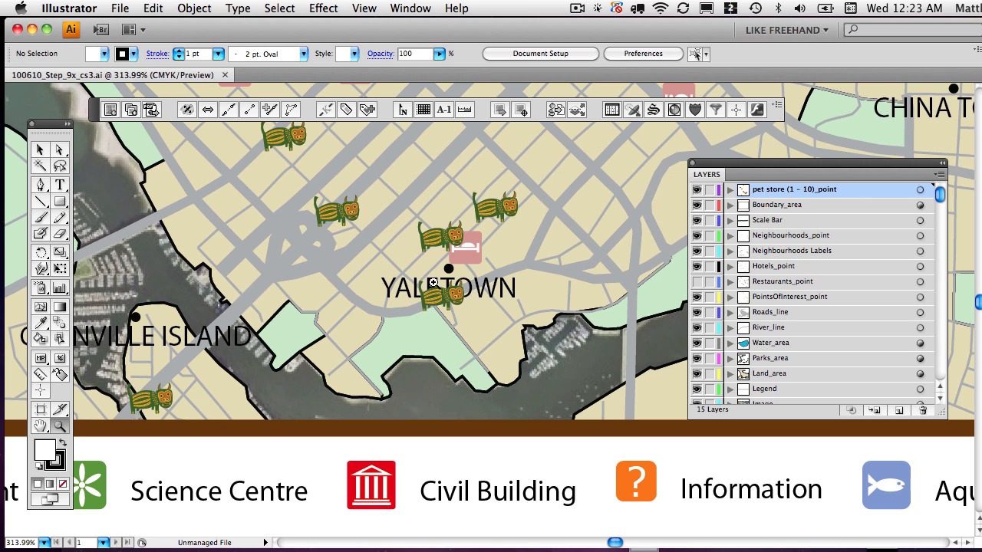
pyautogui.scroll(5, 441, 303)
pyautogui.hscroll(-5, 441, 303)
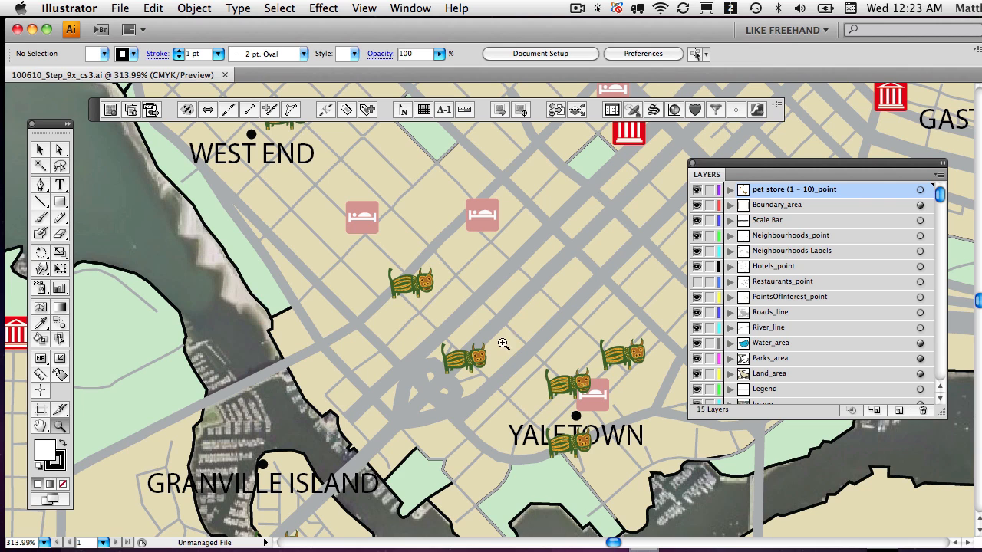
pyautogui.scroll(-5, 439, 259)
pyautogui.hscroll(4, 438, 259)
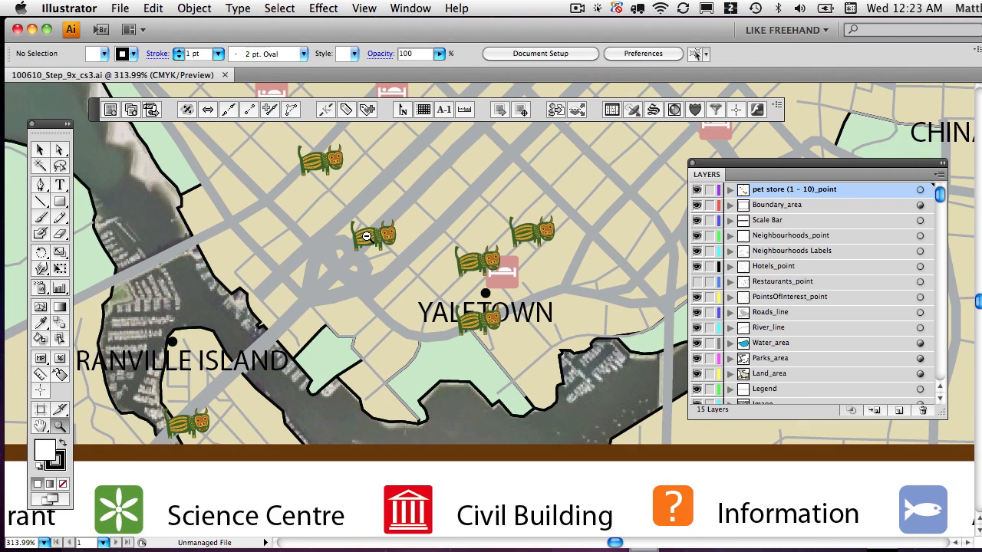
pyautogui.keyDown('alt'); pyautogui.click(428, 248); pyautogui.keyUp('alt')
pyautogui.keyDown('alt'); pyautogui.click(427, 248); pyautogui.keyUp('alt')
pyautogui.keyDown('alt'); pyautogui.click(509, 329); pyautogui.keyUp('alt')
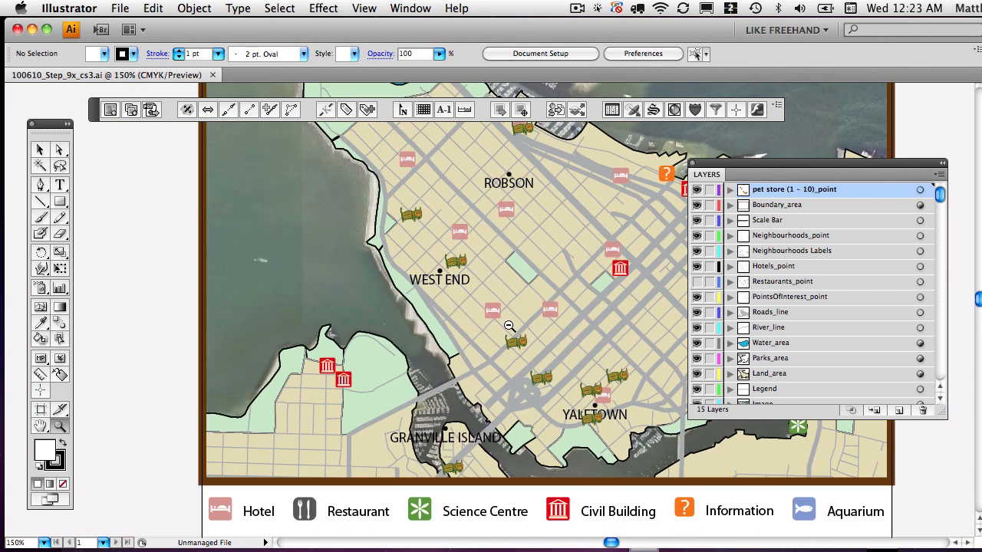
pyautogui.keyDown('alt'); pyautogui.click(569, 355); pyautogui.keyUp('alt')
pyautogui.scroll(-3, 587, 365)
pyautogui.hscroll(3, 587, 364)
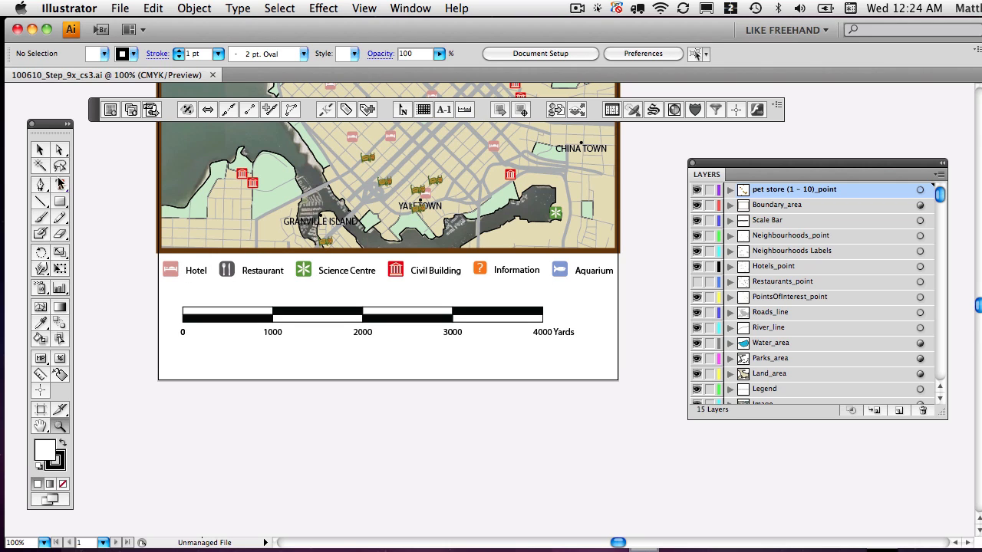
# Move the scale bar slightly lower to leave more space beneath the legend row.
pyautogui.click(40, 150)
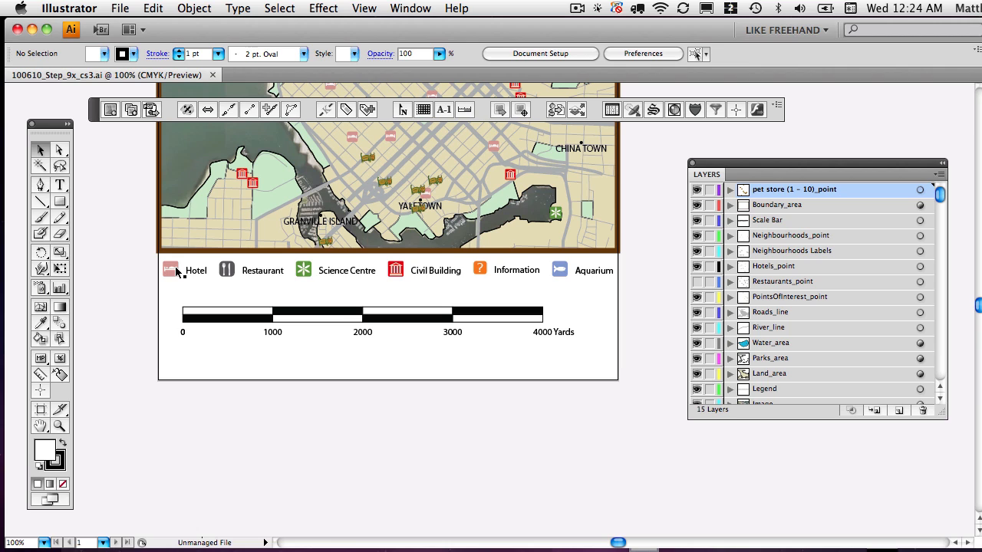
pyautogui.moveTo(643, 291); pyautogui.dragTo(115, 266)
pyautogui.click(426, 318)
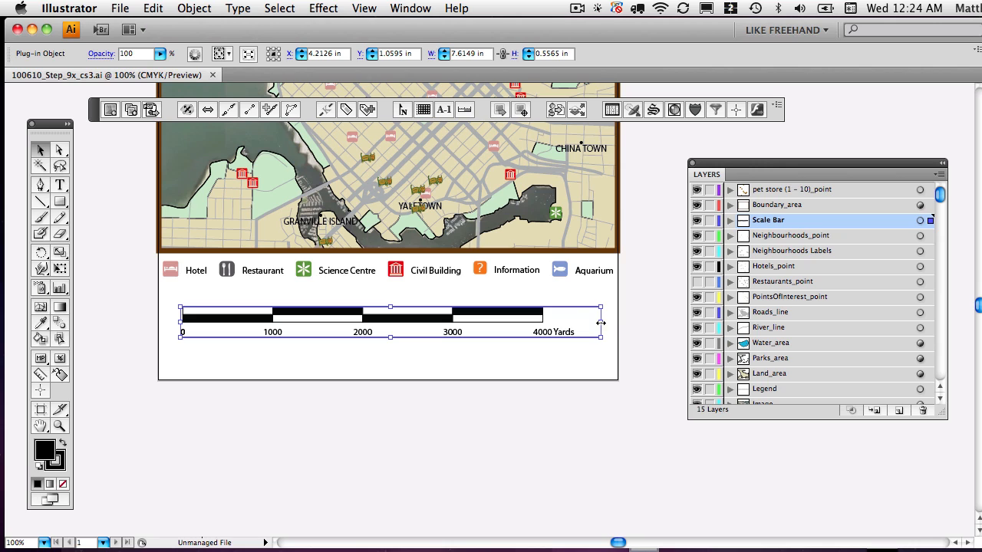
pyautogui.moveTo(601, 323)
pyautogui.mouseDown()
pyautogui.moveTo(457, 335)
pyautogui.moveTo(375, 326)
pyautogui.moveTo(594, 322)
pyautogui.mouseUp()
pyautogui.moveTo(491, 314); pyautogui.dragTo(489, 336)
pyautogui.click(603, 289)
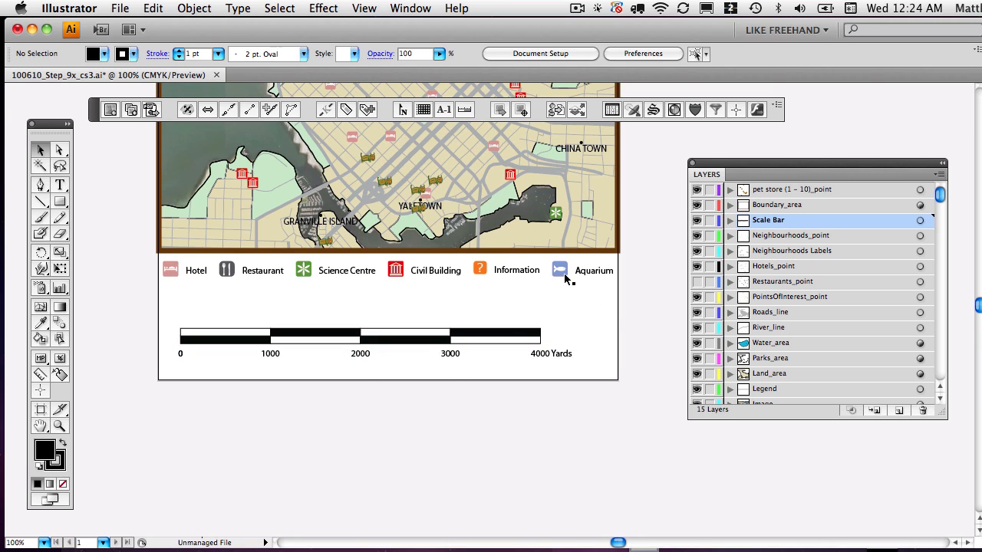
pyautogui.click(577, 275)
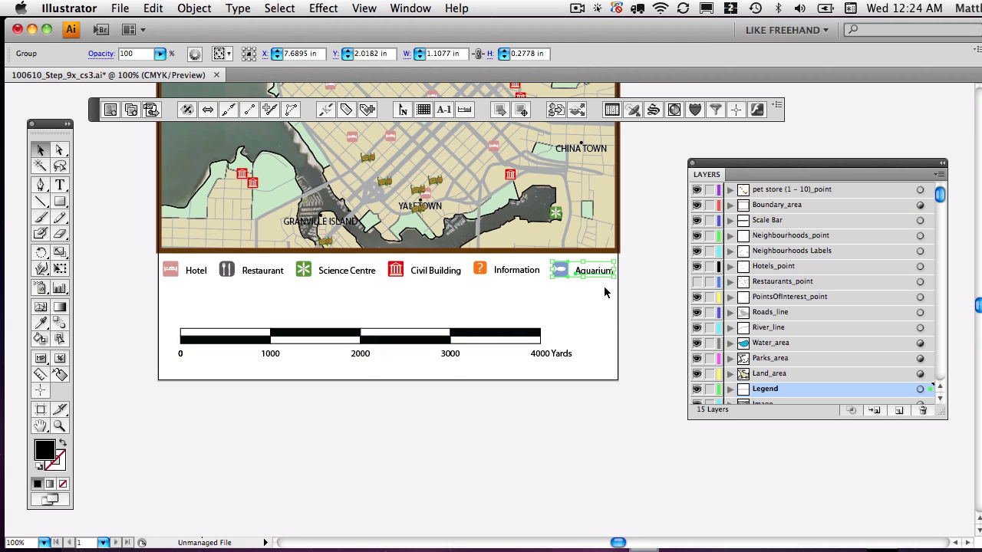
pyautogui.moveTo(597, 273); pyautogui.dragTo(566, 273)
pyautogui.click(478, 267)
pyautogui.click(622, 303)
pyautogui.moveTo(536, 261); pyautogui.dragTo(608, 320)
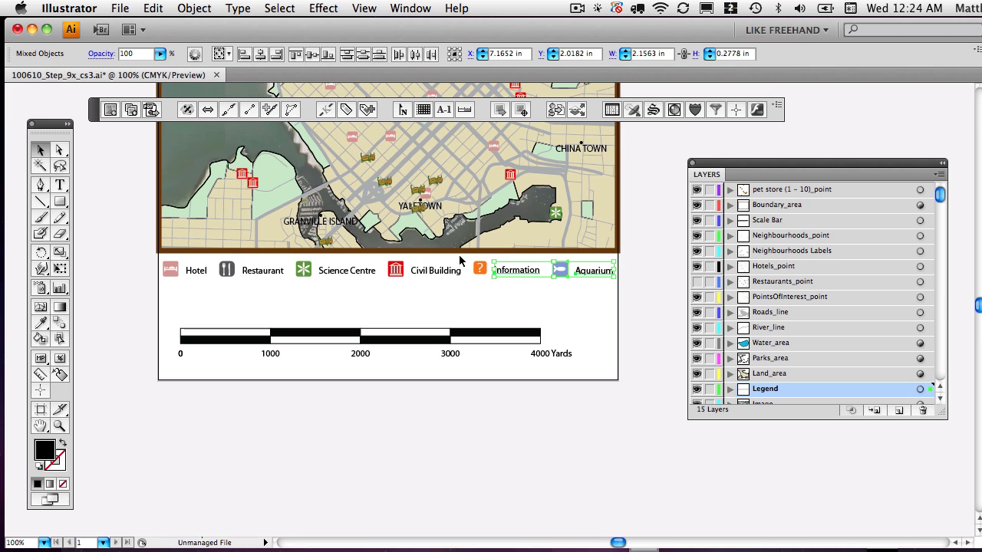
# Display the MAP stylesheets list beside the layers and select the Symbols stylesheet.
pyautogui.click(652, 109)
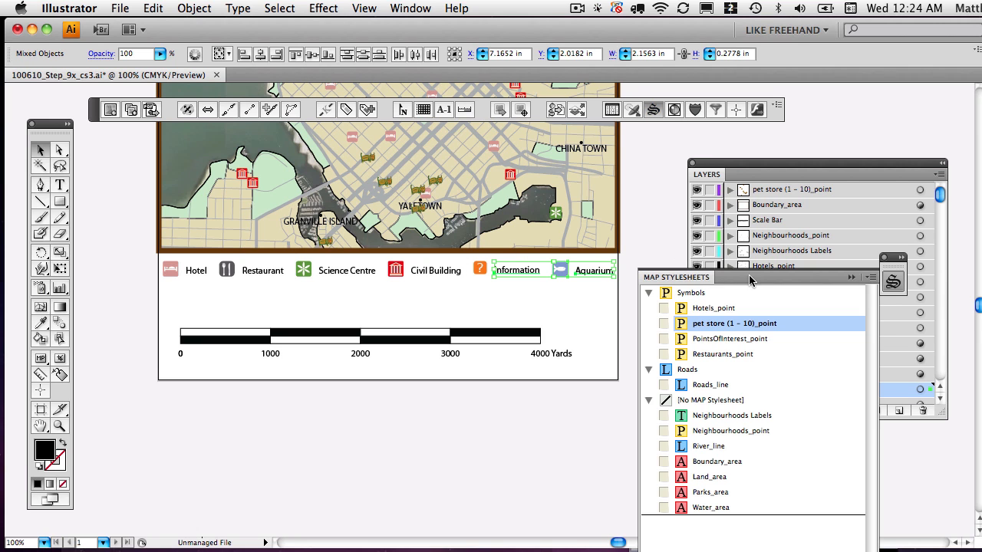
pyautogui.moveTo(749, 281); pyautogui.dragTo(168, 181)
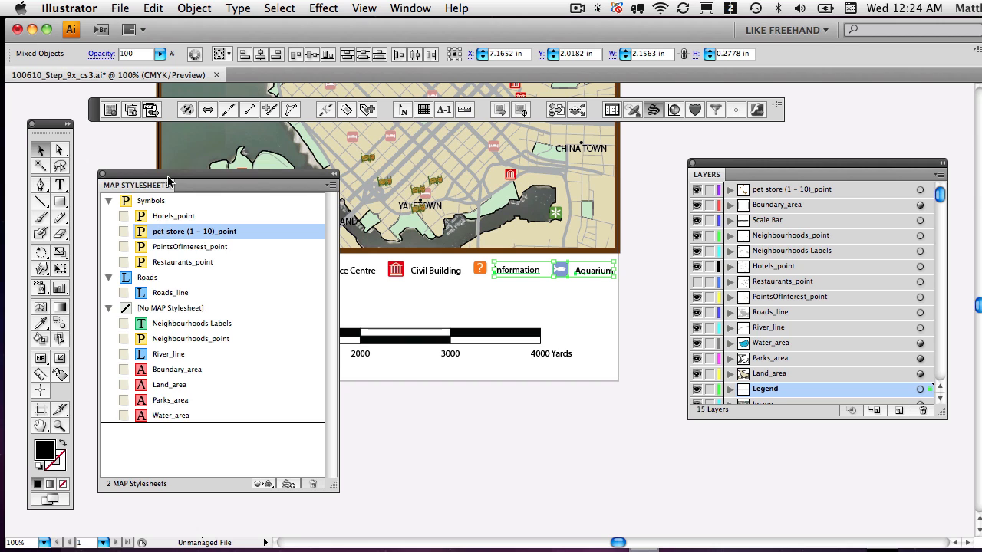
pyautogui.click(156, 202)
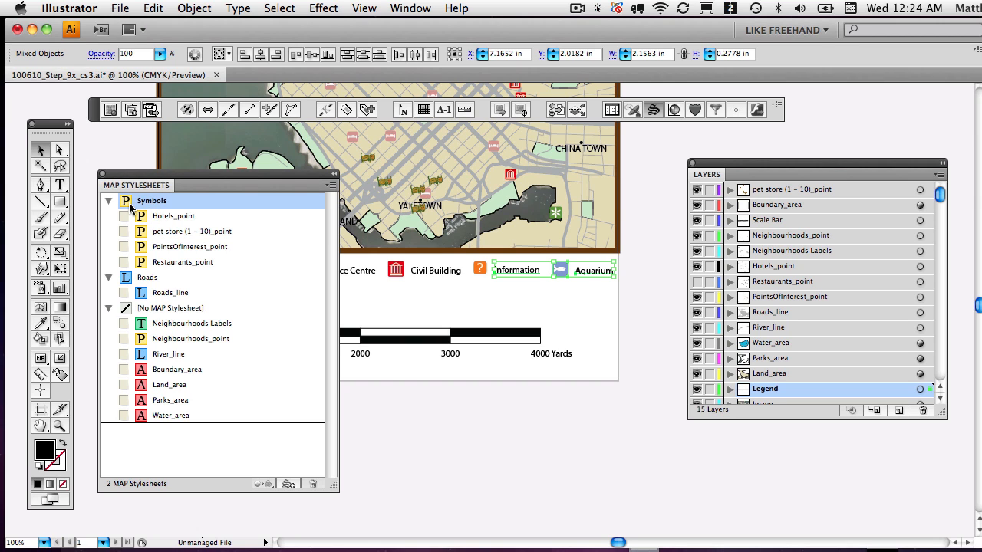
pyautogui.moveTo(224, 173); pyautogui.dragTo(600, 177)
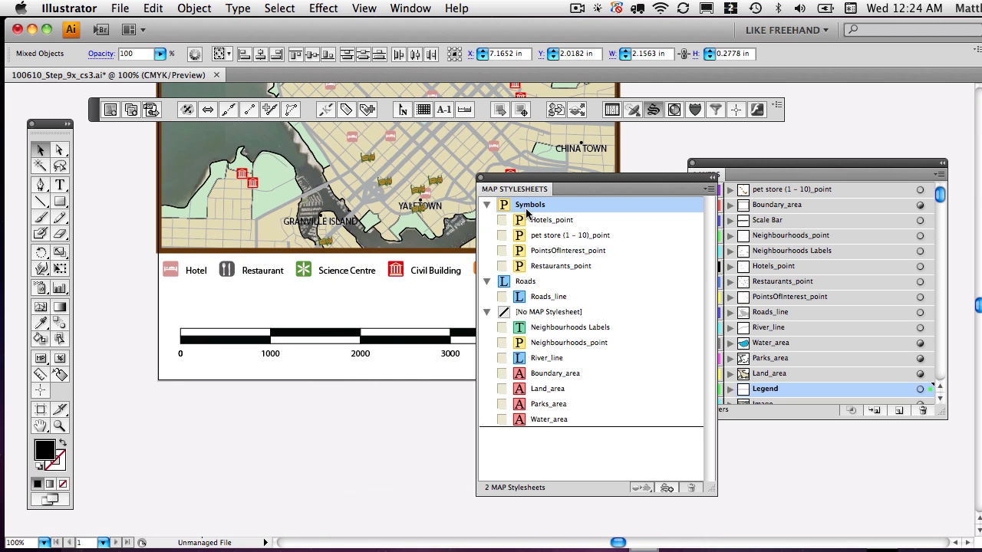
# Generate a Symbols stylesheet legend on the Scale Bar layer with 7 px spacing, 20 px previews and rule names, and place it left of the map.
pyautogui.click(710, 191)
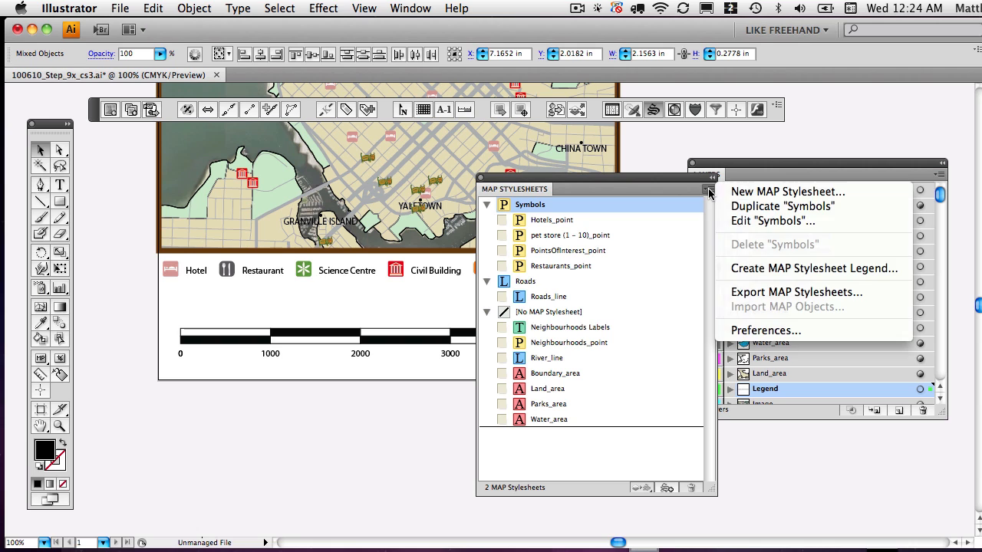
pyautogui.click(796, 272)
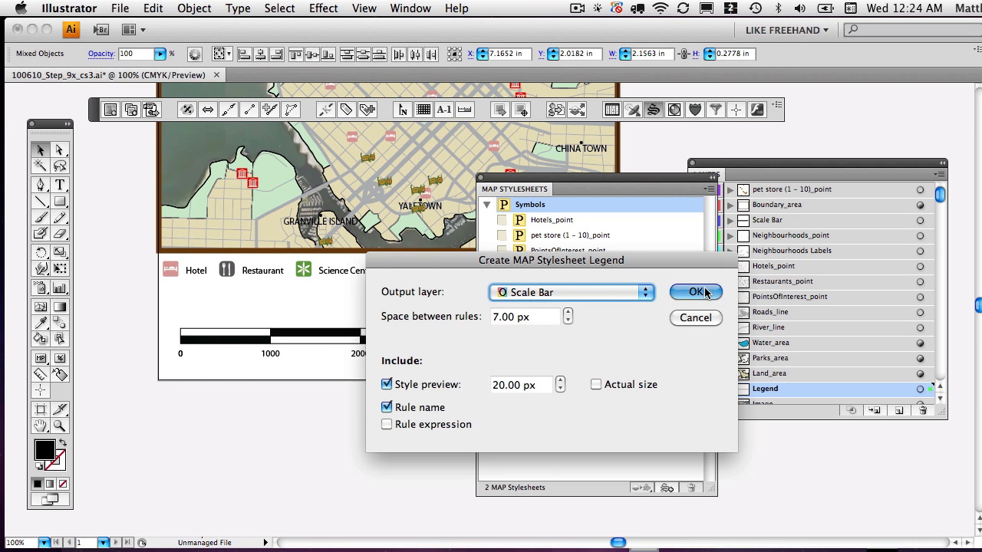
pyautogui.click(696, 292)
pyautogui.moveTo(172, 314); pyautogui.dragTo(131, 415)
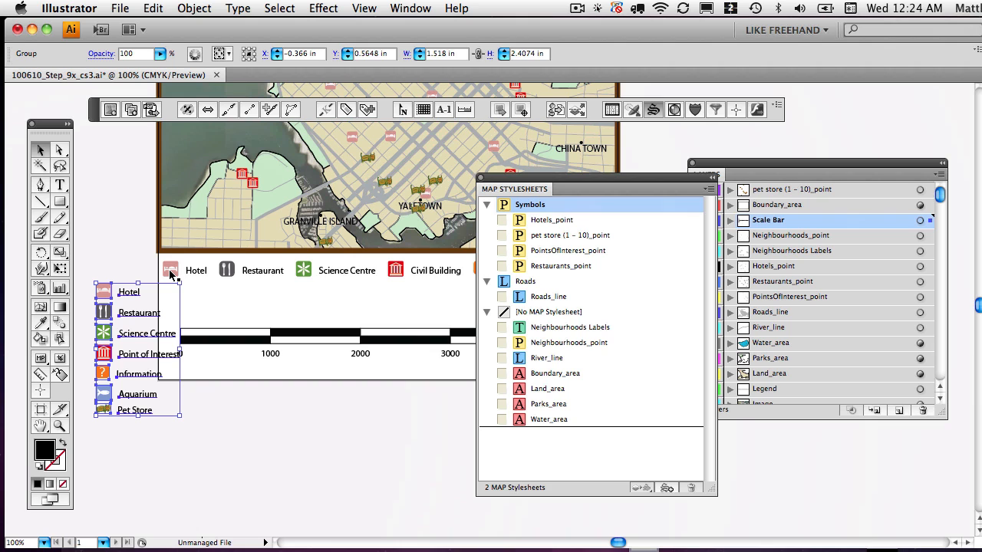
# Ungroup the generated legend, delete every entry except Pet Store, and place that entry below Hotel.
pyautogui.rightClick(106, 294)
pyautogui.click(134, 354)
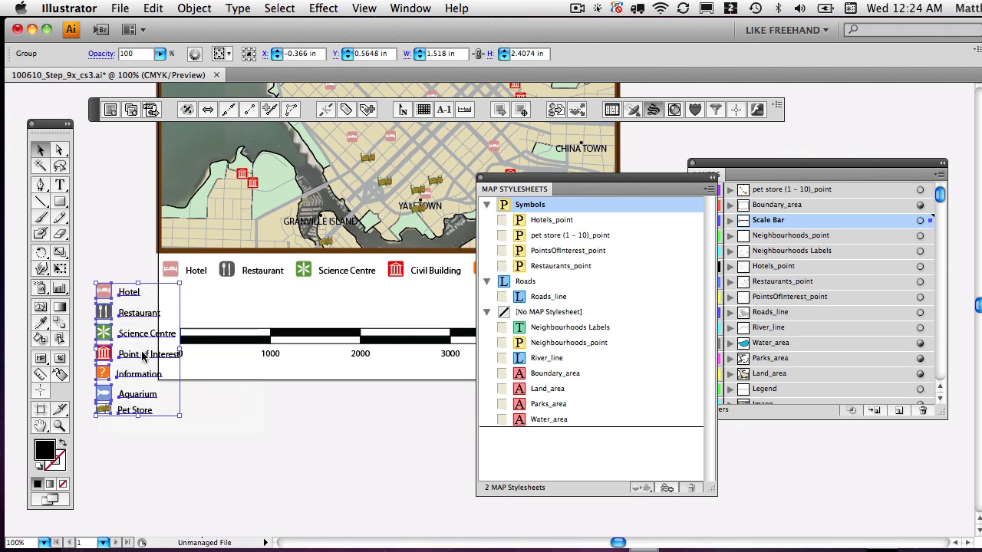
pyautogui.click(100, 224)
pyautogui.moveTo(109, 278); pyautogui.dragTo(184, 295)
pyautogui.press('Delete')
pyautogui.click(179, 364)
# Move the stylesheets list clear of the legend and delete the Pet Store legend entry.
pyautogui.moveTo(552, 187); pyautogui.dragTo(748, 139)
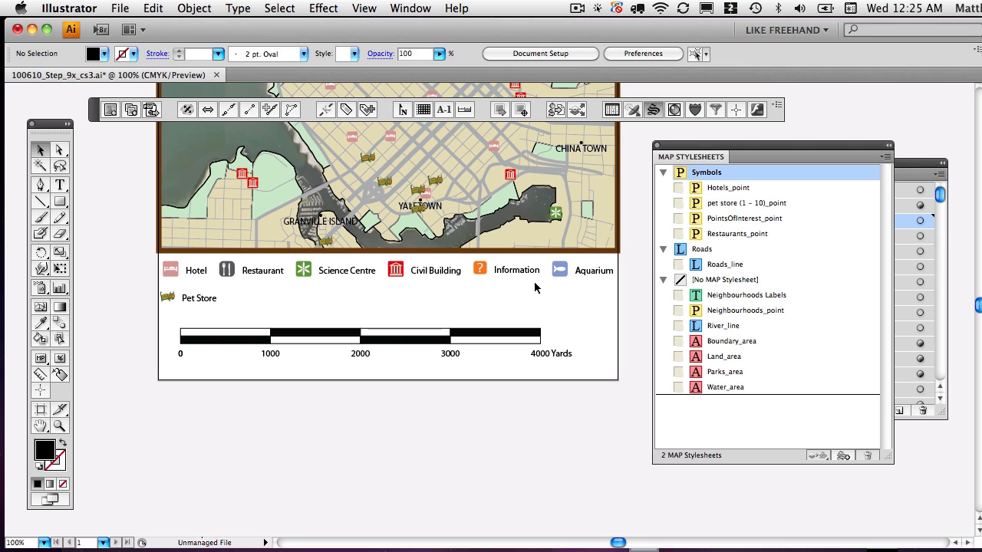
pyautogui.click(204, 303)
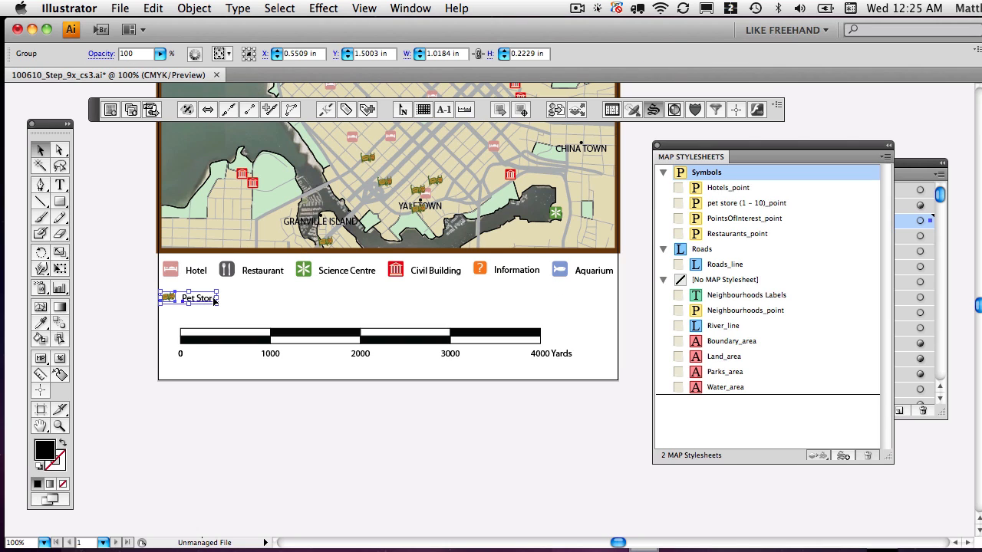
pyautogui.press('Delete')
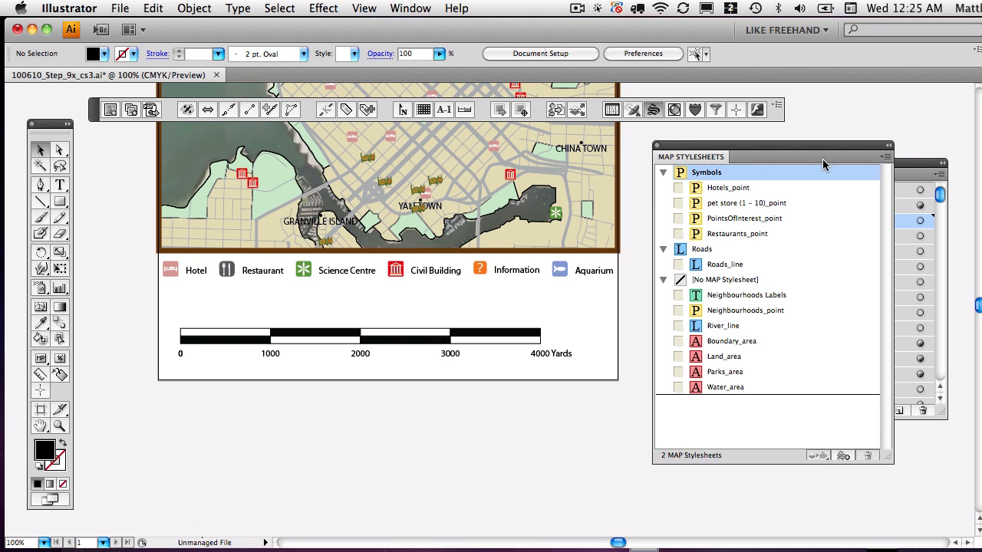
# Create a new MAP stylesheet with the Point feature type, keeping the default name.
pyautogui.click(886, 160)
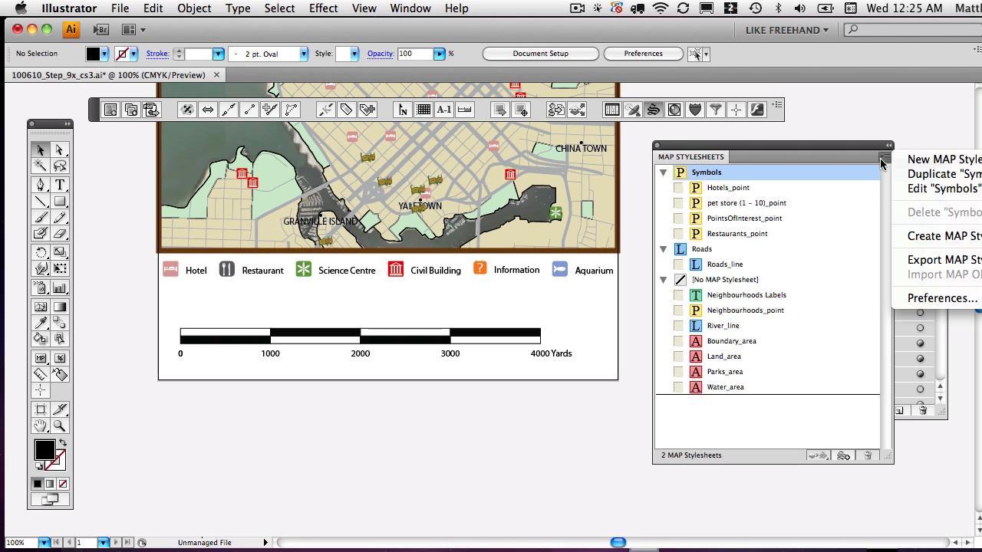
pyautogui.click(948, 161)
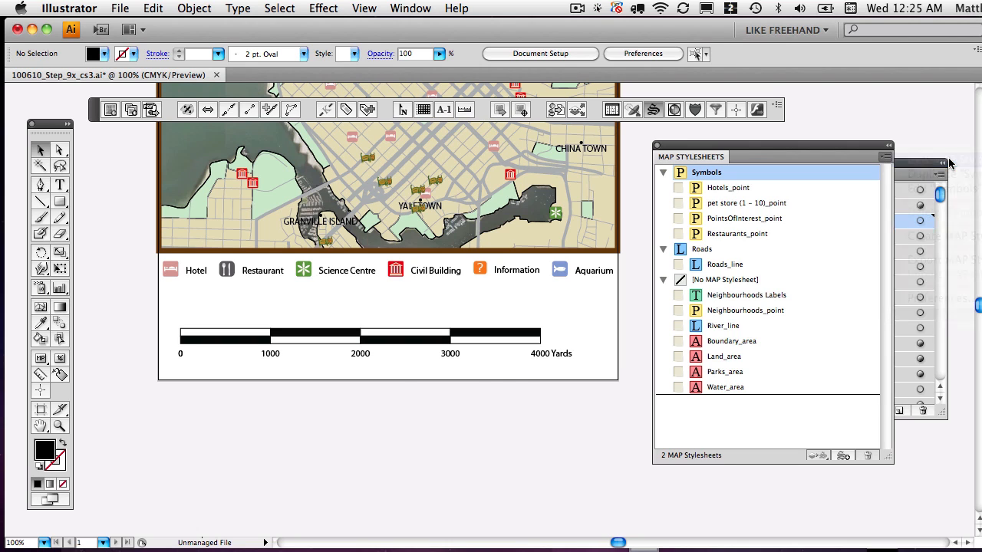
pyautogui.click(576, 375)
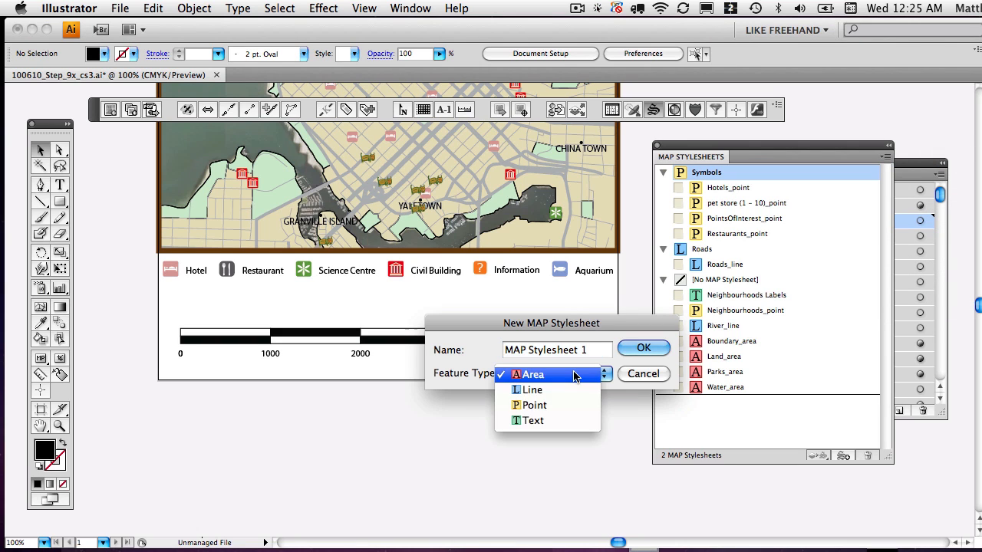
pyautogui.click(548, 406)
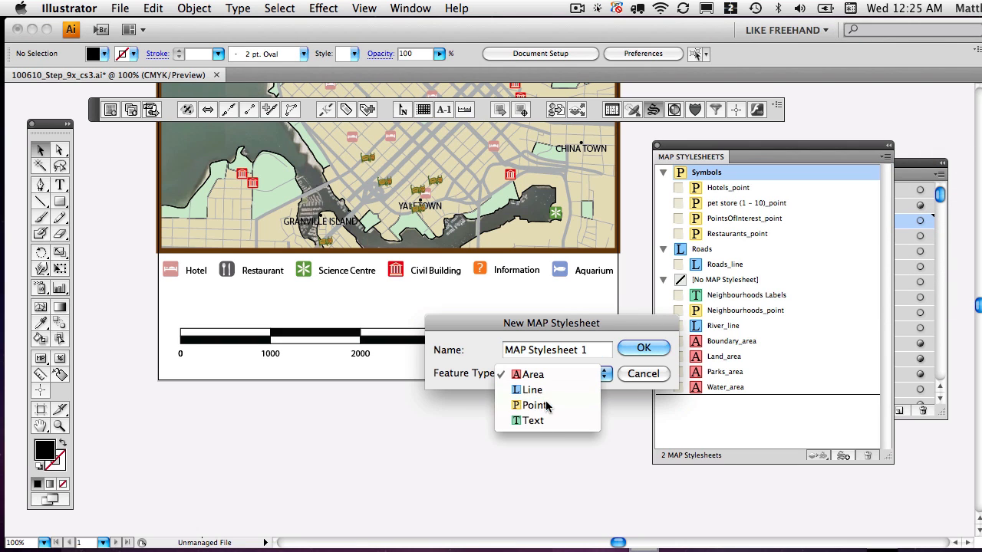
pyautogui.click(663, 358)
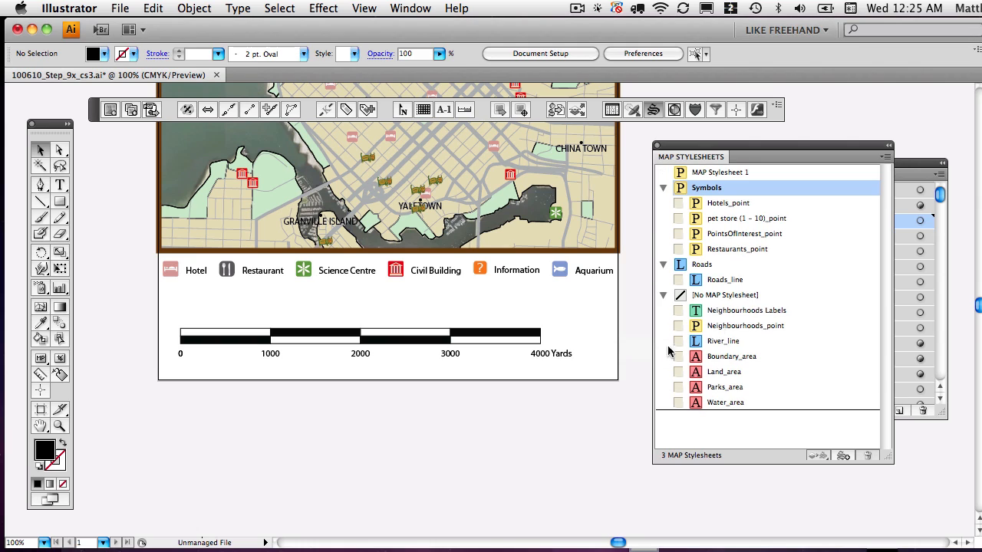
# Reassign the pet store (1 - 10)_point layer from Symbols to the MAP Stylesheet 1 stylesheet.
pyautogui.click(721, 220)
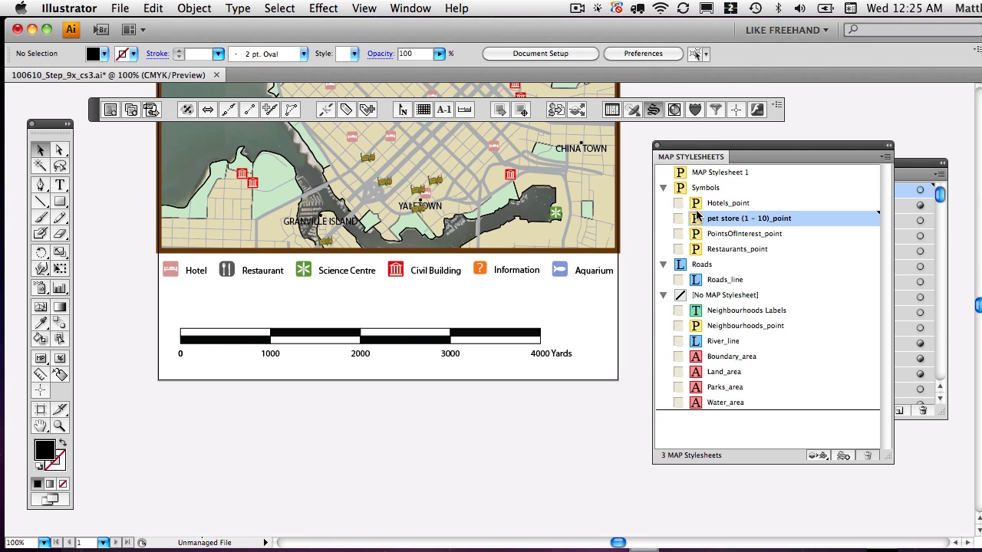
pyautogui.moveTo(699, 225); pyautogui.dragTo(715, 178)
pyautogui.moveTo(414, 194); pyautogui.dragTo(709, 178)
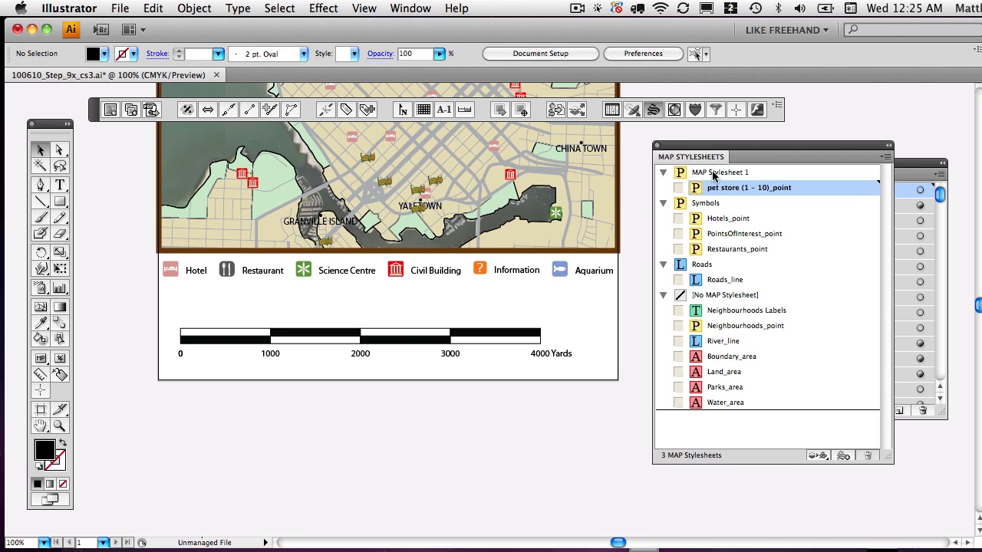
# Edit MAP Stylesheet 1 and enter Pet Store (s) as its name.
pyautogui.click(721, 176)
pyautogui.doubleClick(722, 176)
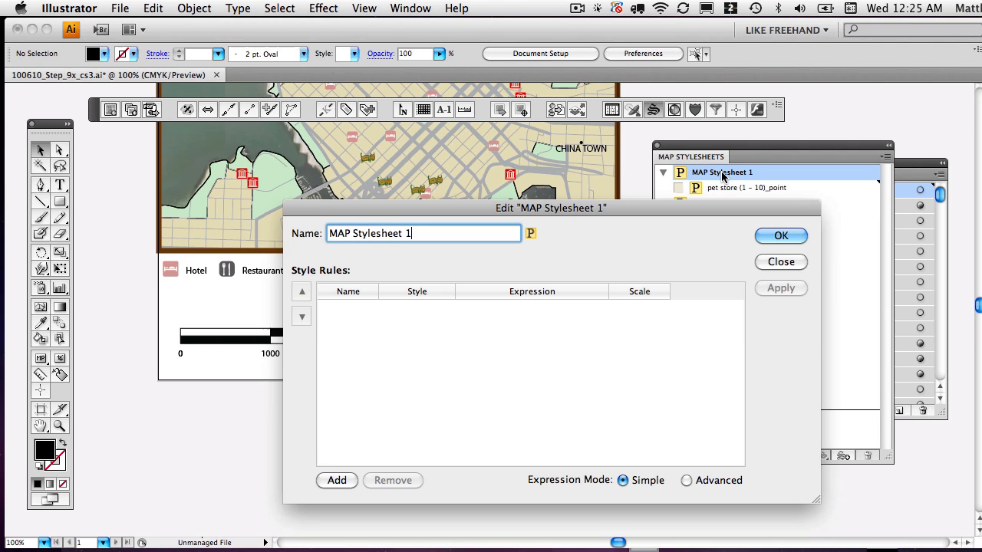
pyautogui.moveTo(406, 234); pyautogui.dragTo(293, 230)
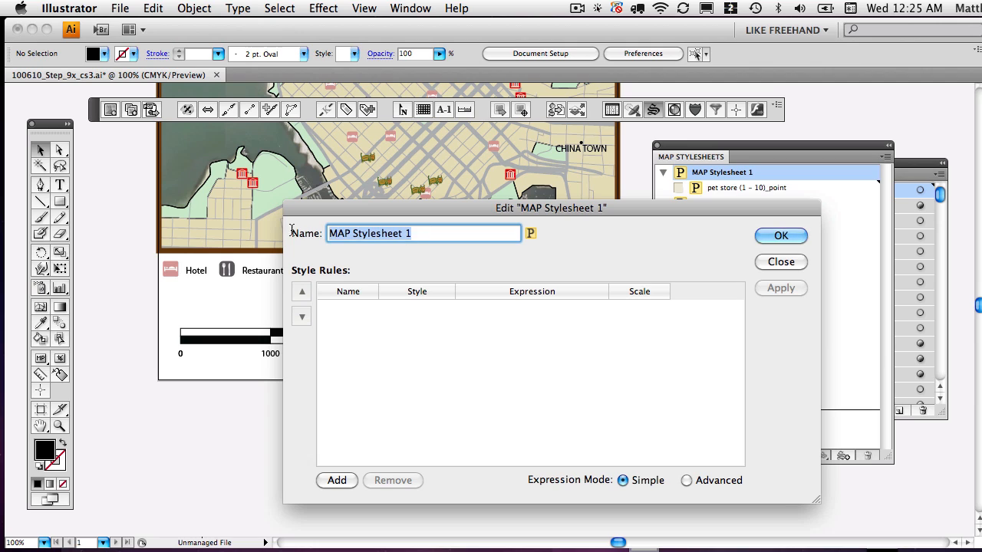
pyautogui.write('Pet Store')
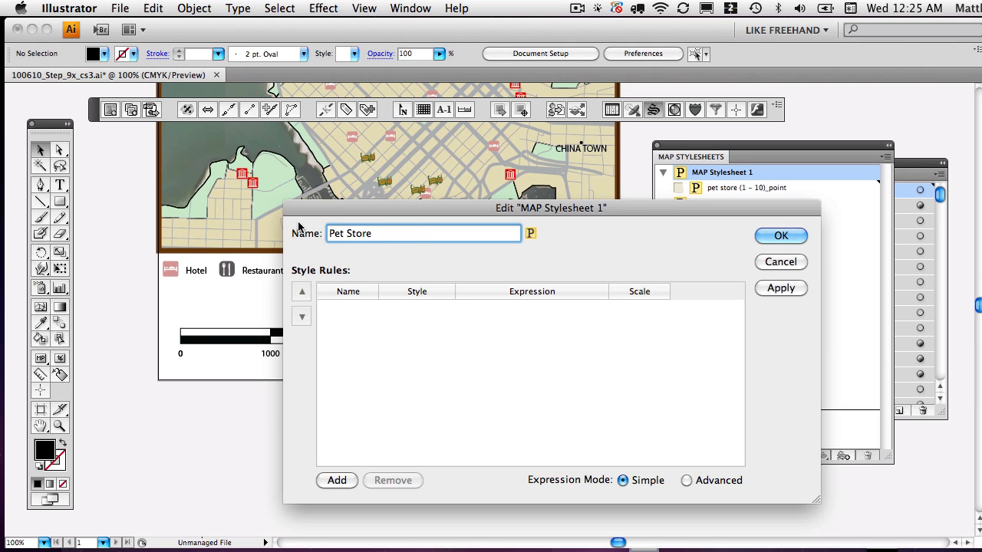
pyautogui.write(' (s)')
# Add a style rule to the Pet Store (s) stylesheet and name the rule Petstore.
pyautogui.click(337, 480)
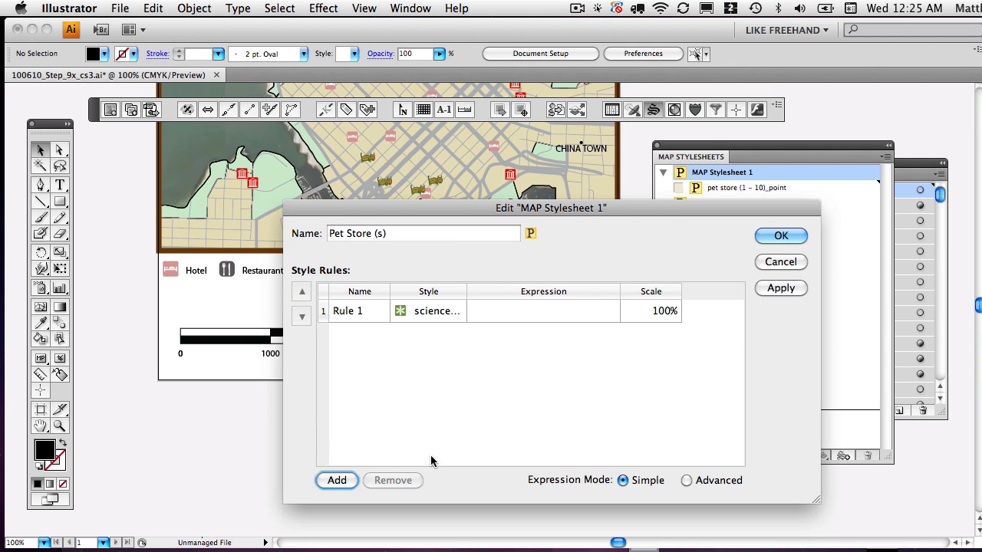
pyautogui.click(360, 315)
pyautogui.moveTo(365, 316); pyautogui.dragTo(279, 314)
pyautogui.write('Petstore')
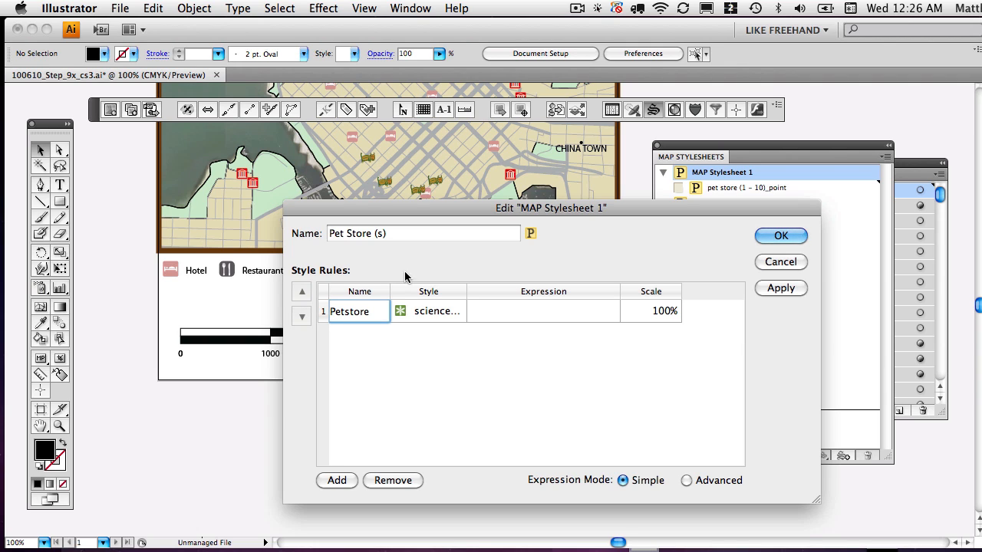
# Set the Petstore rule's style to the Cape Buffalo symbol, moving the stylesheet dialog clear of the stylesheets list.
pyautogui.click(434, 311)
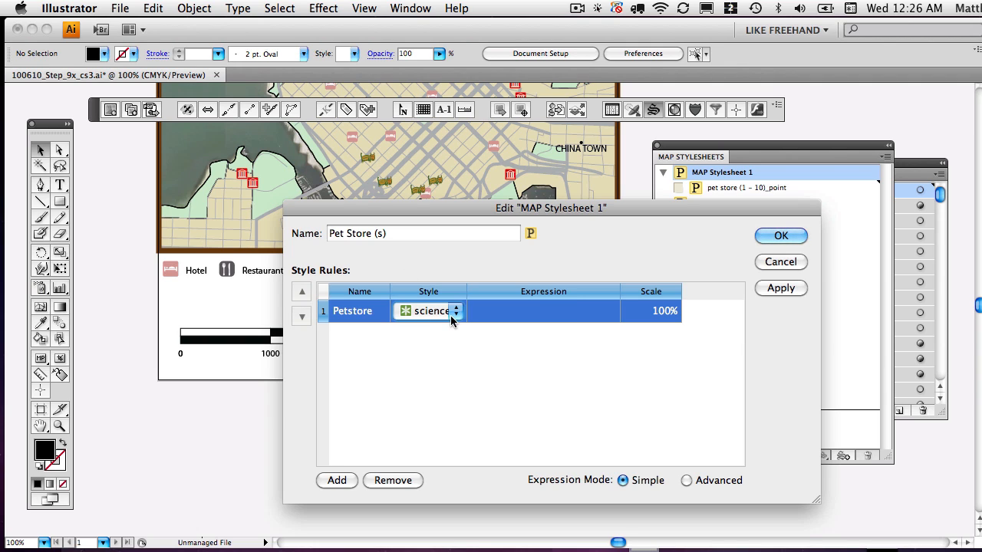
pyautogui.click(452, 313)
pyautogui.click(688, 201)
pyautogui.moveTo(680, 209); pyautogui.dragTo(459, 187)
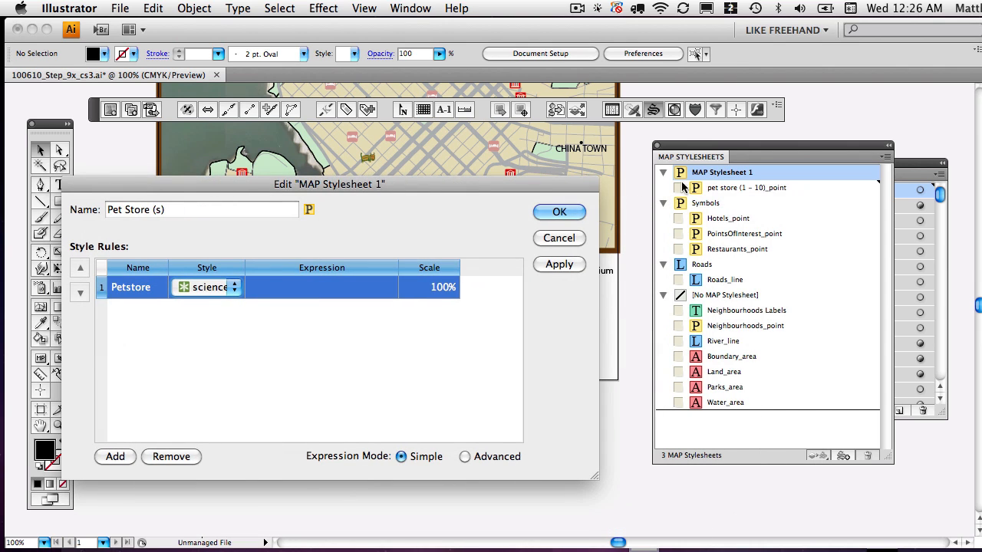
pyautogui.click(230, 290)
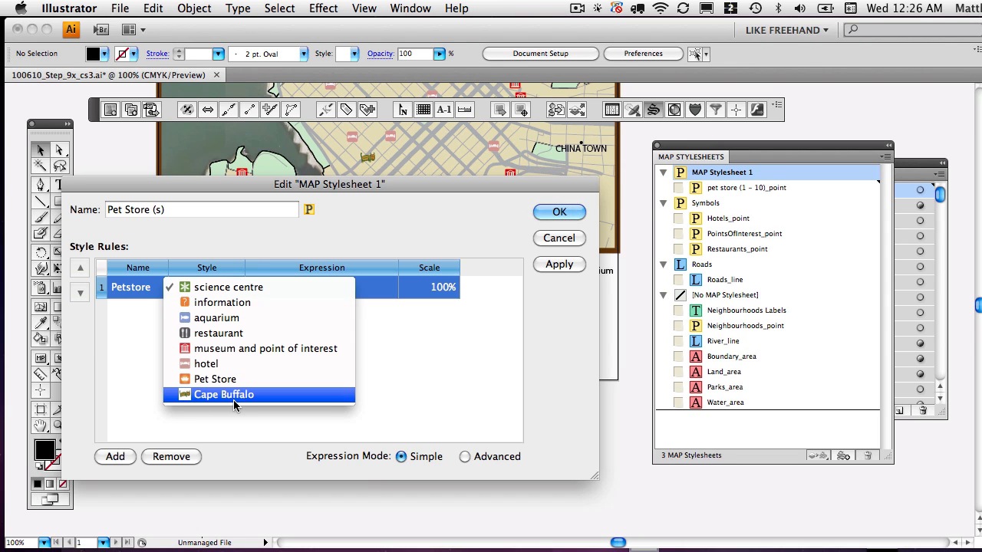
pyautogui.click(194, 396)
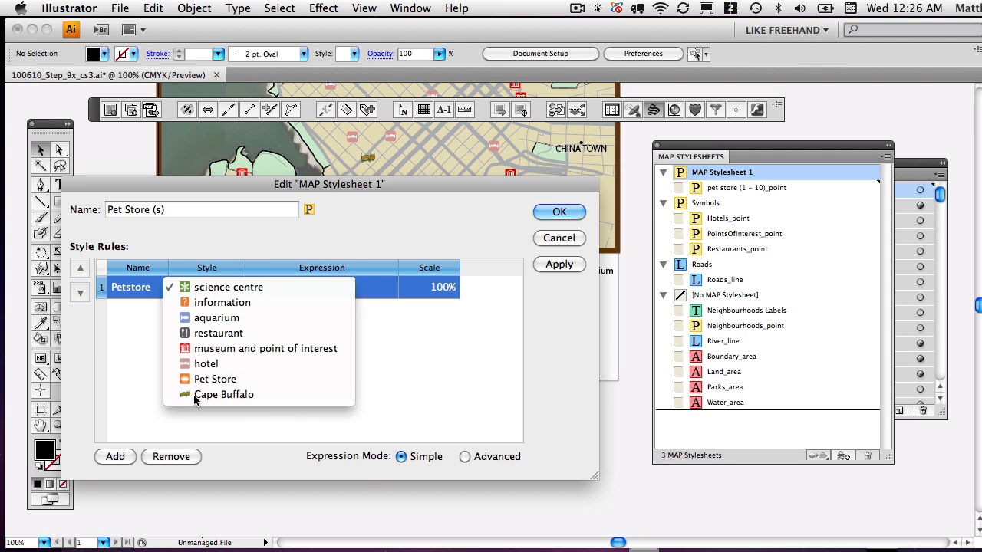
# Give the Petstore rule a simple expression of 99 = 99.
pyautogui.click(343, 293)
pyautogui.click(343, 295)
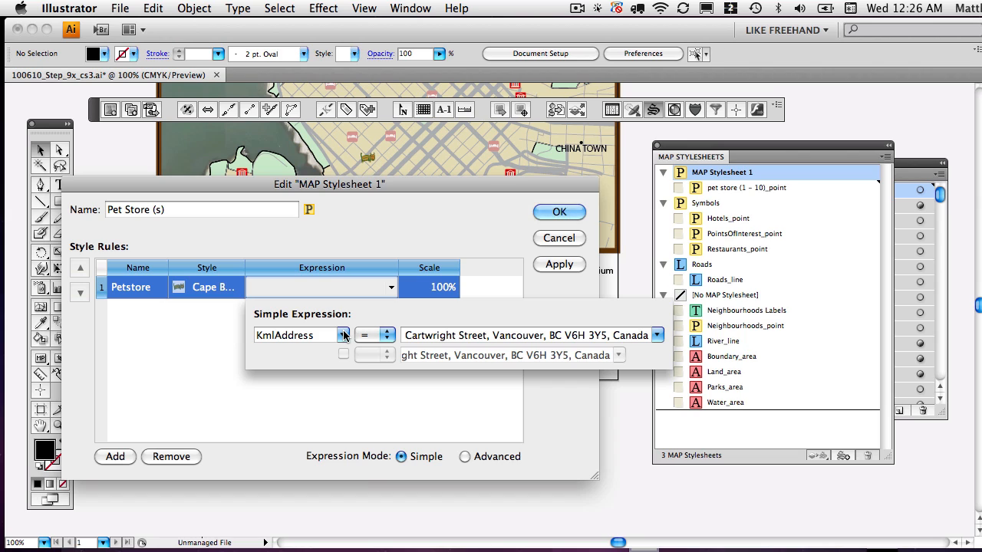
pyautogui.click(320, 335)
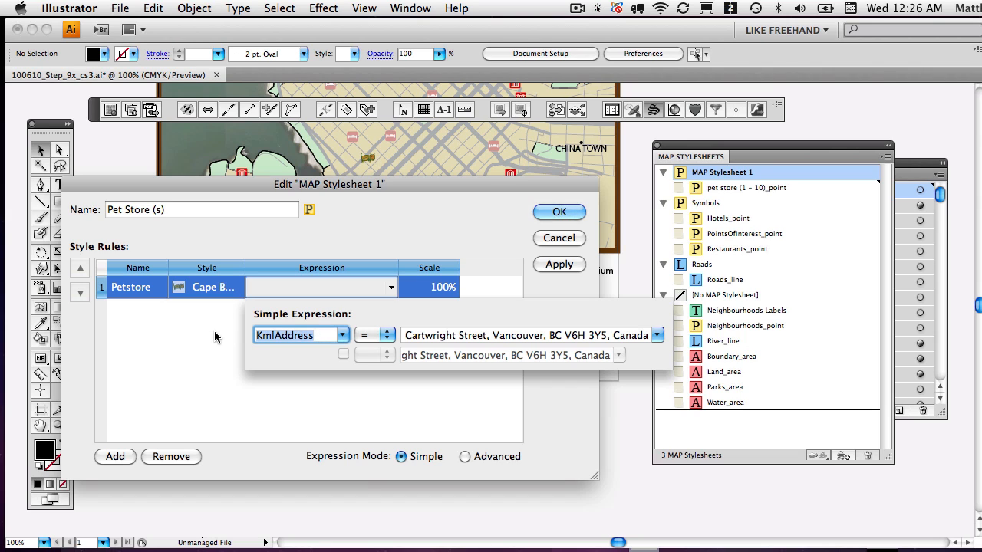
pyautogui.write('99')
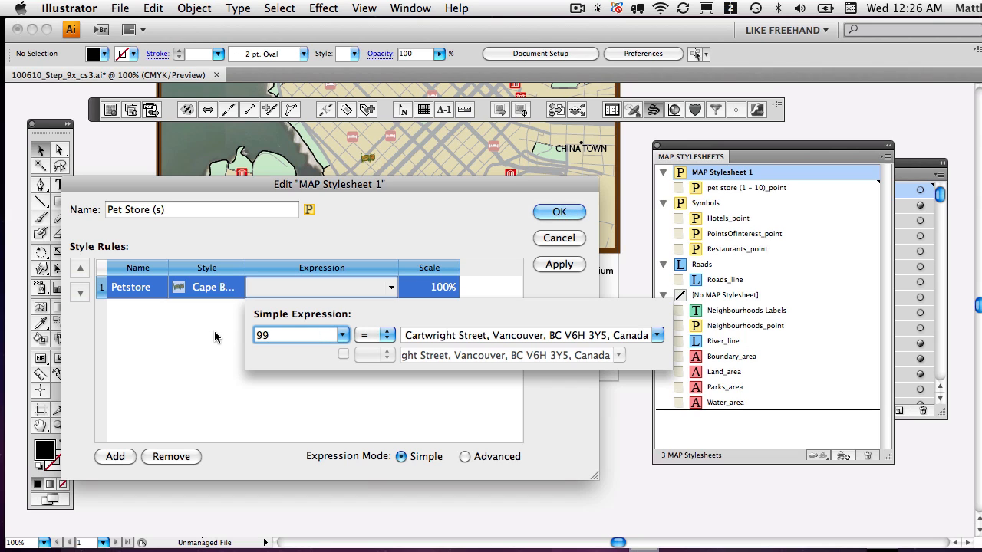
pyautogui.click(432, 335)
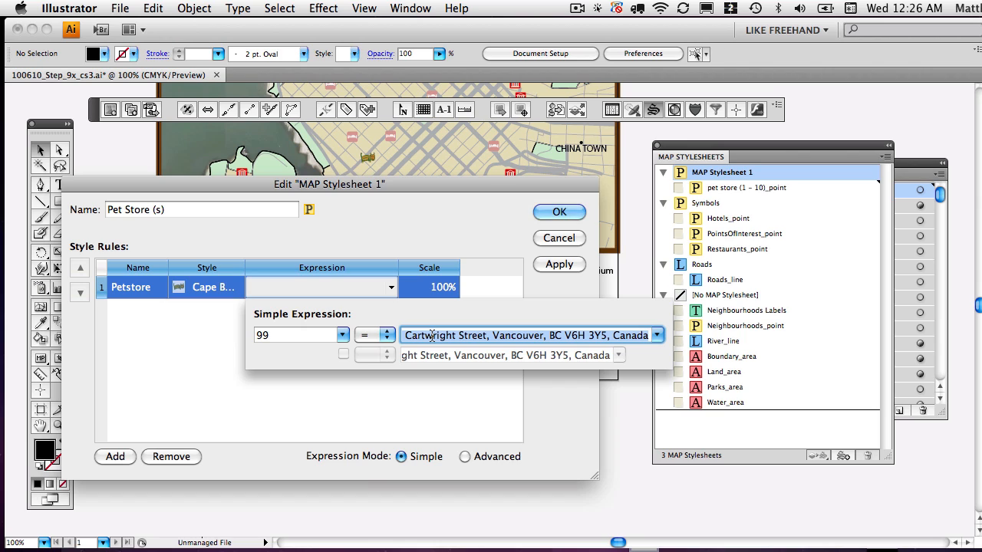
pyautogui.write('99')
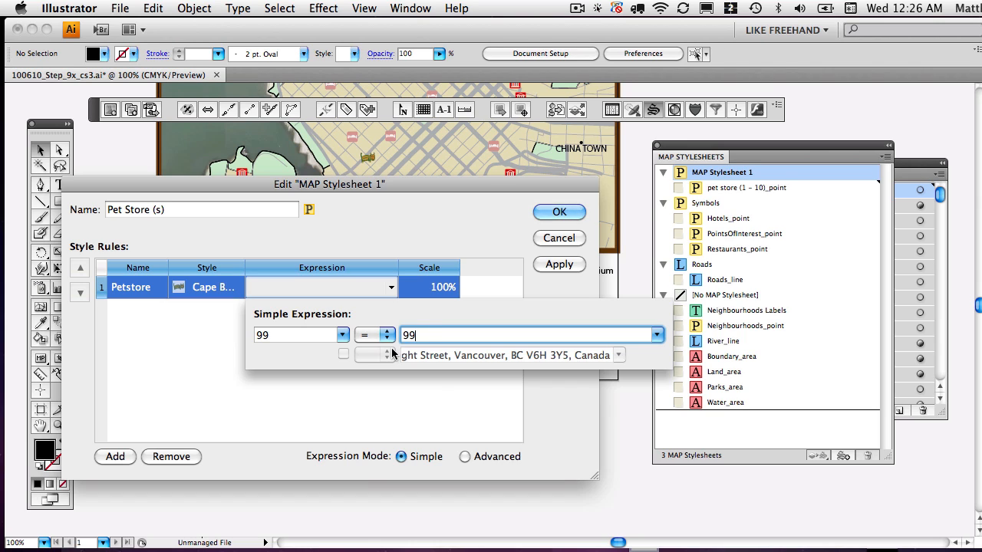
pyautogui.click(434, 389)
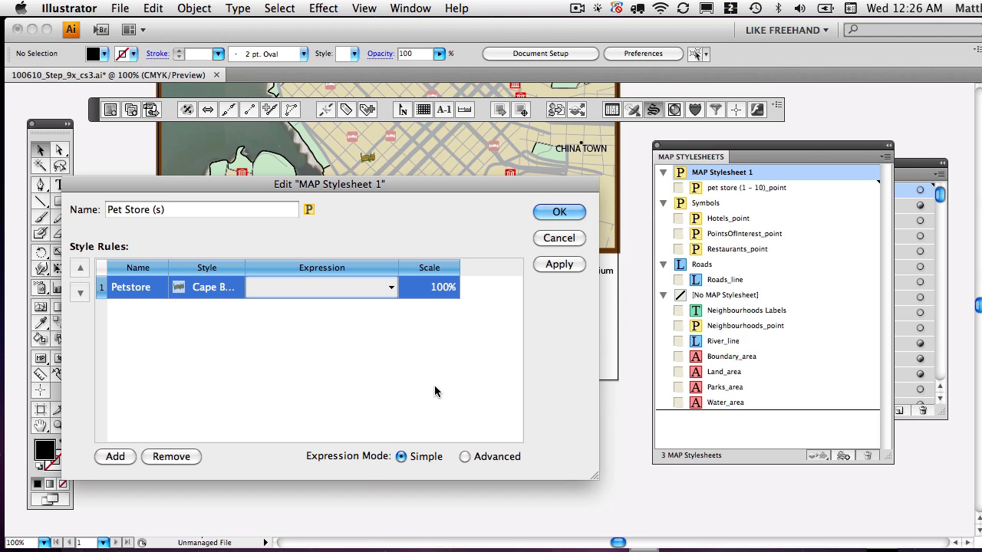
# Set the Petstore rule's scale to 20% and accept the stylesheet changes.
pyautogui.click(430, 288)
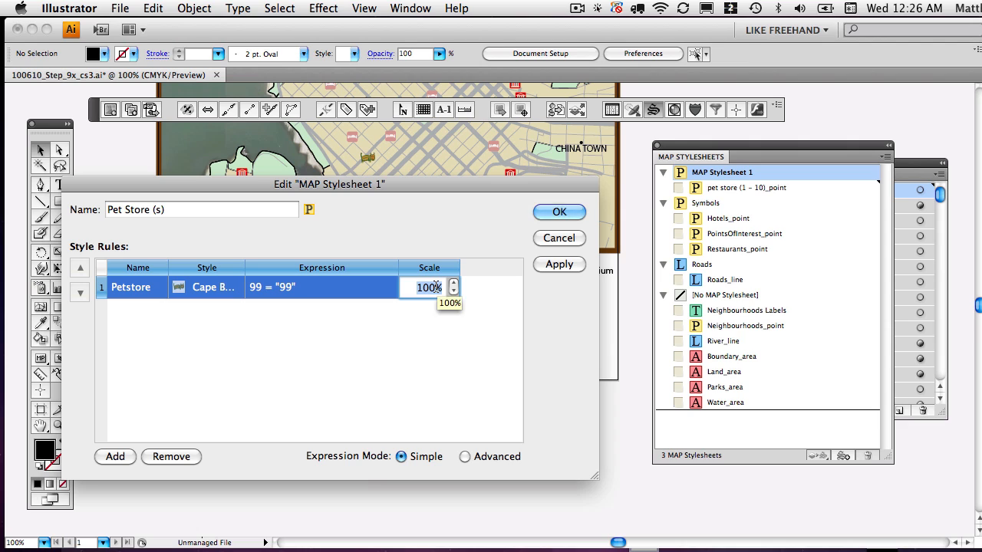
pyautogui.write('20%')
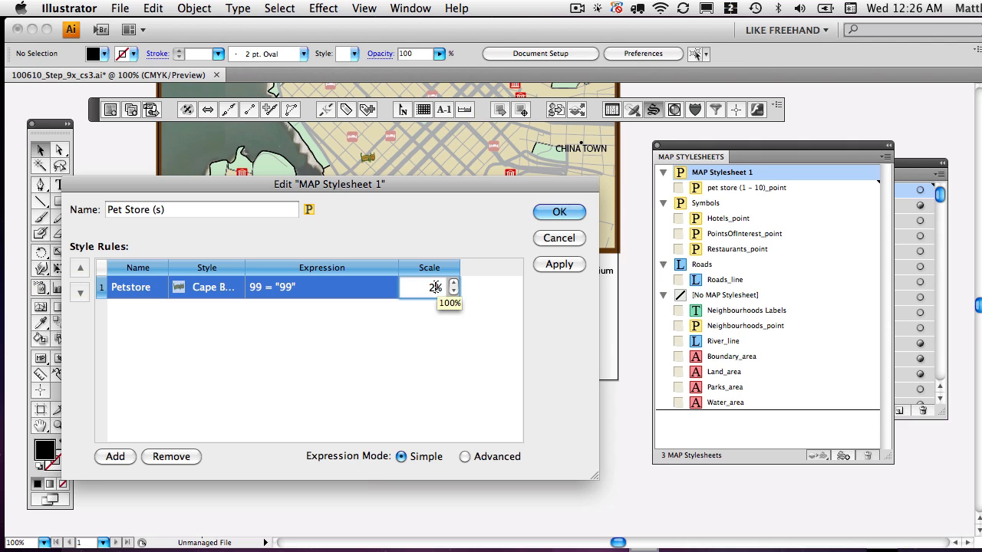
pyautogui.click(560, 212)
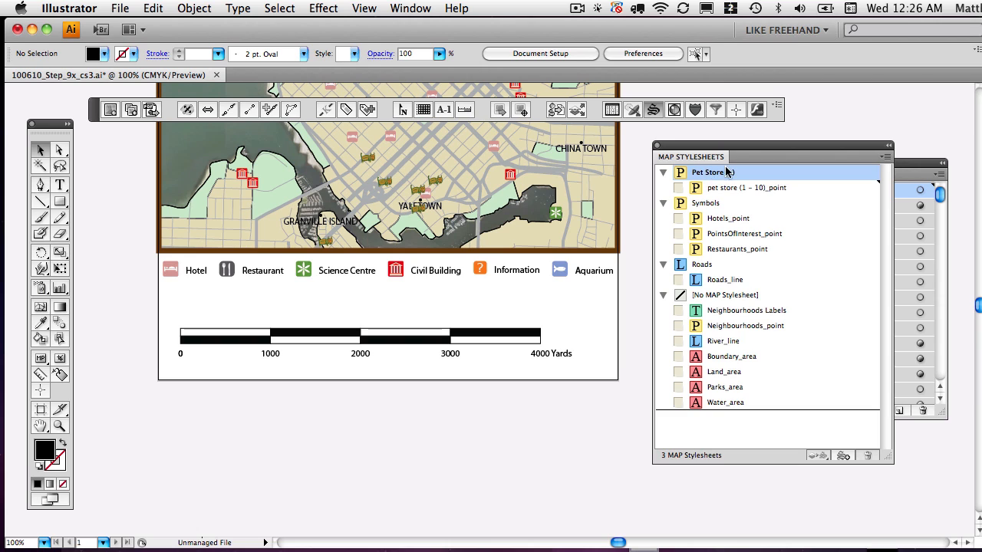
# Create a legend from the Pet Store (s) stylesheet on the Scale Bar layer with style preview and rule name included.
pyautogui.click(886, 158)
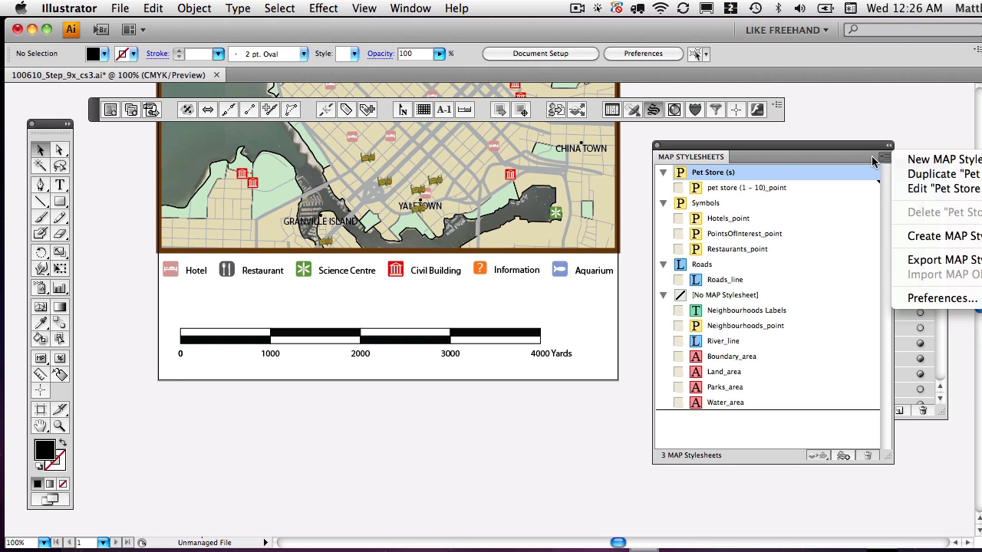
pyautogui.click(971, 236)
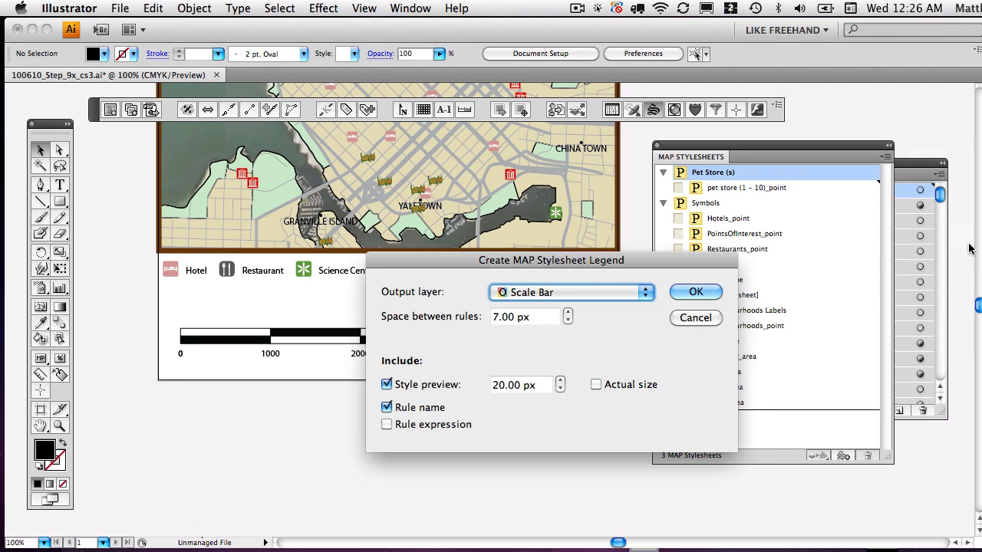
pyautogui.click(695, 291)
# Move the new Petstore legend entry to directly beneath the Hotel entry and deselect it.
pyautogui.moveTo(167, 372); pyautogui.dragTo(230, 304)
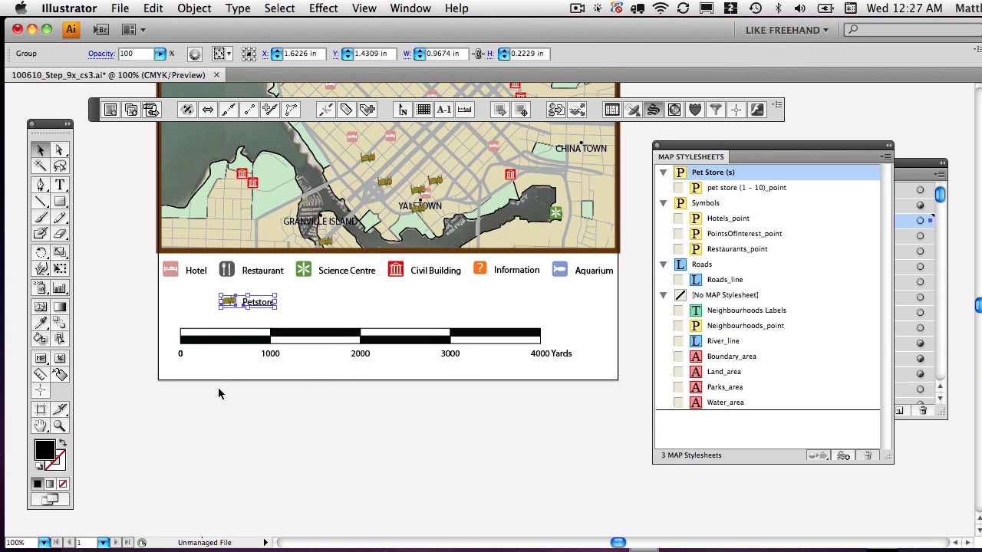
pyautogui.moveTo(298, 308); pyautogui.dragTo(170, 299)
pyautogui.click(386, 477)
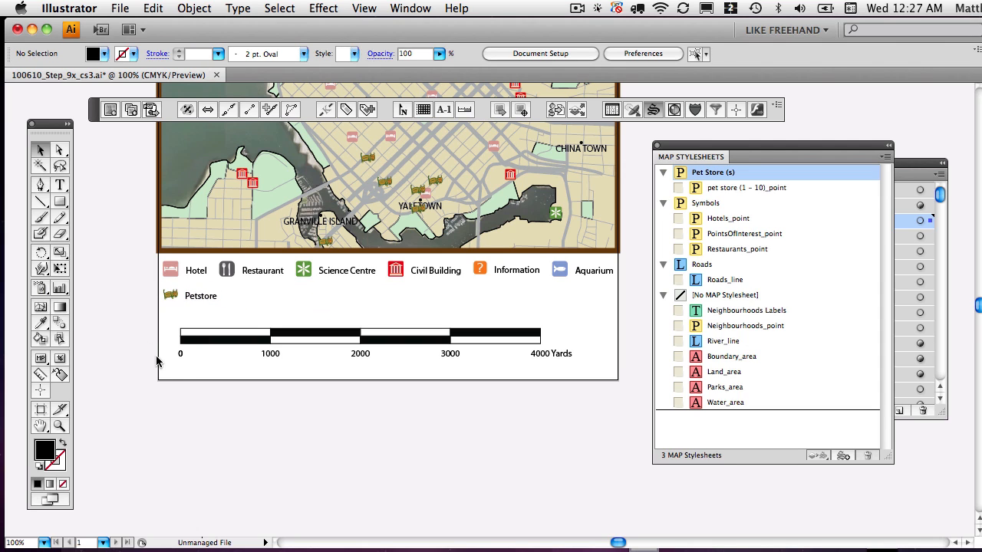
# Clear the stylesheets list out of the way and create a new layer above the pet store (1 - 10)_point layer.
pyautogui.scroll(5, 364, 248)
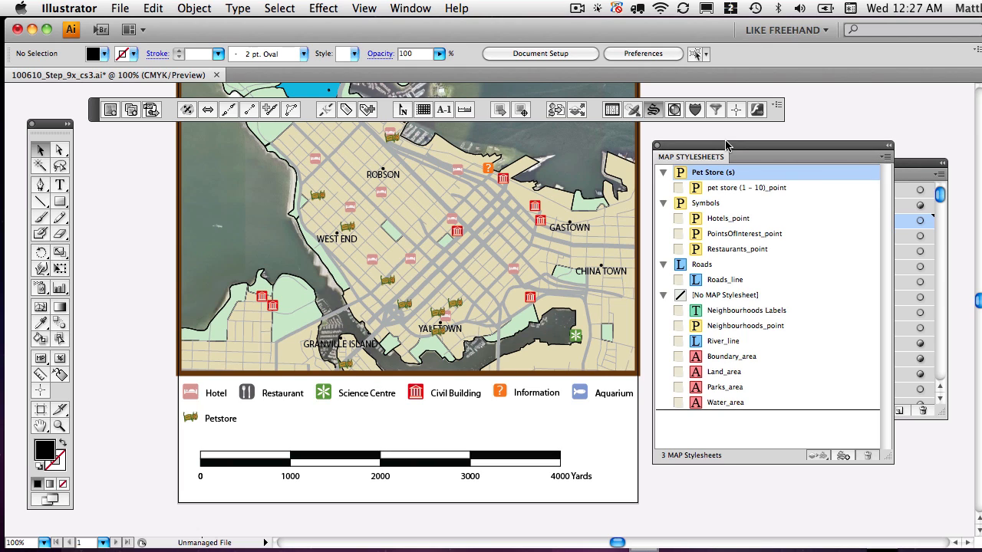
pyautogui.moveTo(833, 150); pyautogui.dragTo(721, 360)
pyautogui.moveTo(777, 169); pyautogui.dragTo(773, 160)
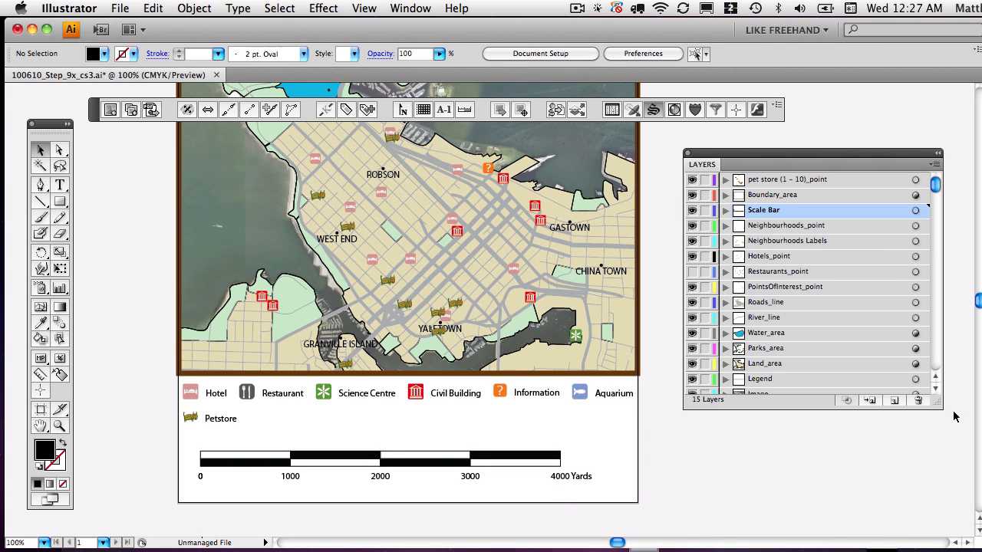
pyautogui.click(894, 401)
pyautogui.moveTo(790, 192); pyautogui.dragTo(794, 179)
# Rename the new layer as Graphic Style Testing Grounds.
pyautogui.doubleClick(756, 183)
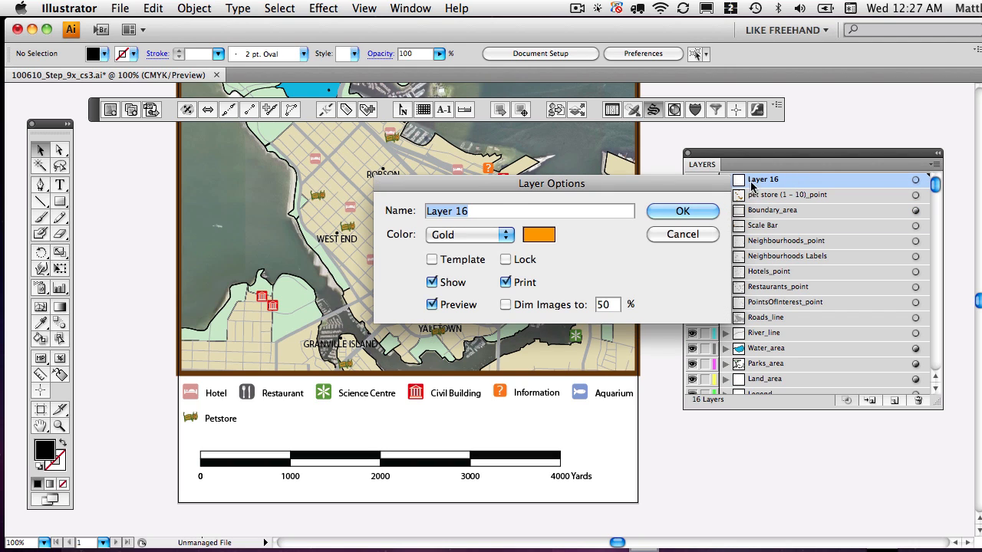
pyautogui.write('Gra')
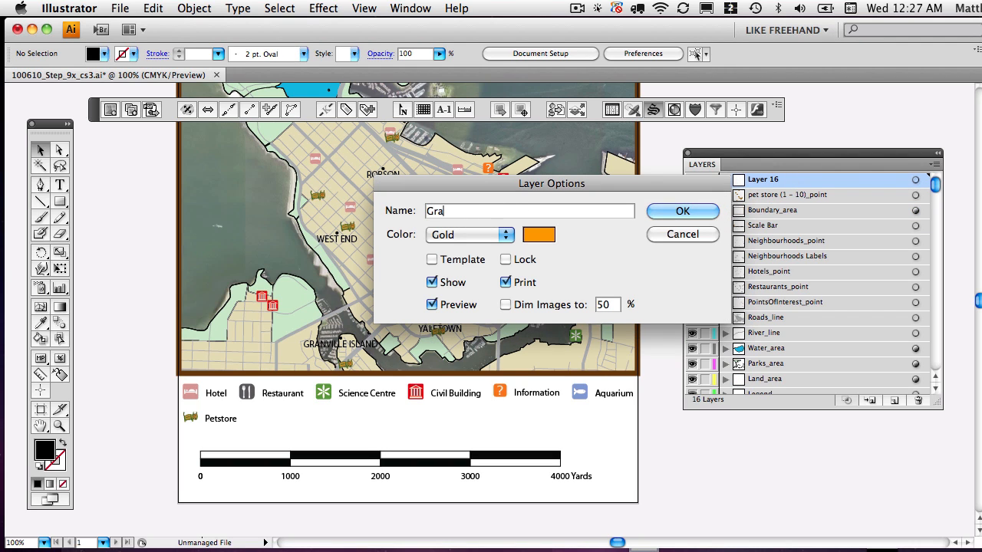
pyautogui.write('phic Style Testing Grounds')
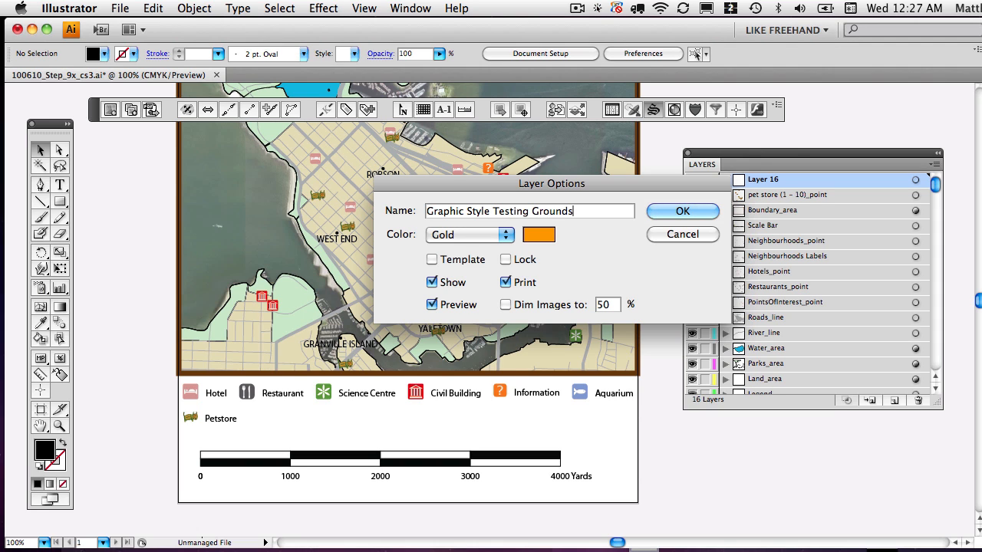
pyautogui.click(682, 213)
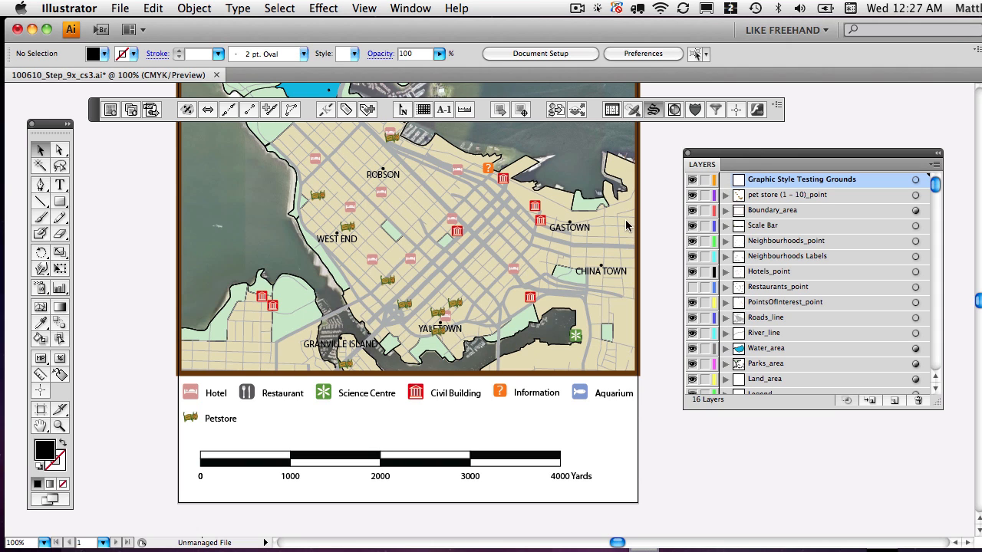
# Draw a black rectangle about 1.74 by 2.42 in on the empty canvas left of the map.
pyautogui.scroll(5, 452, 285)
pyautogui.hscroll(-8, 452, 285)
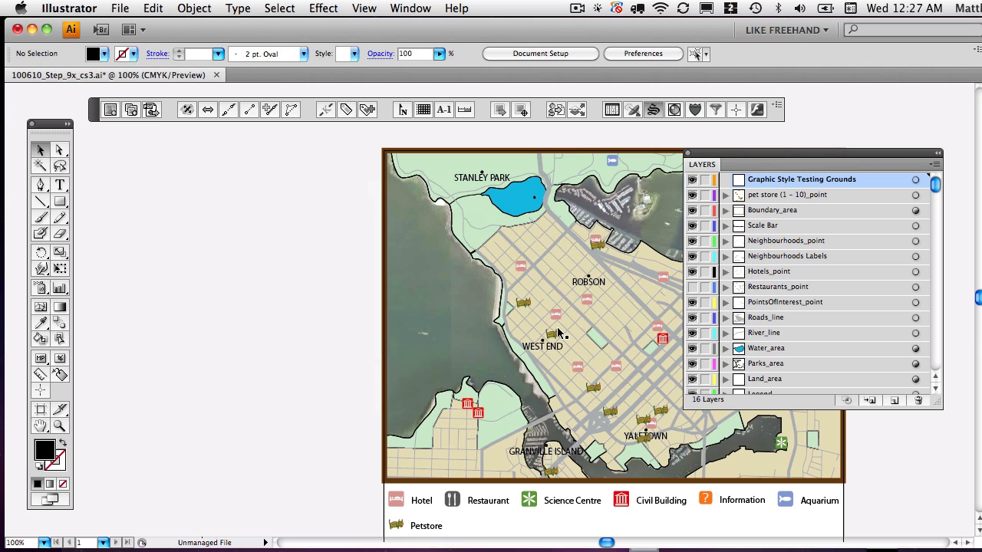
pyautogui.click(59, 204)
pyautogui.moveTo(121, 301); pyautogui.dragTo(217, 433)
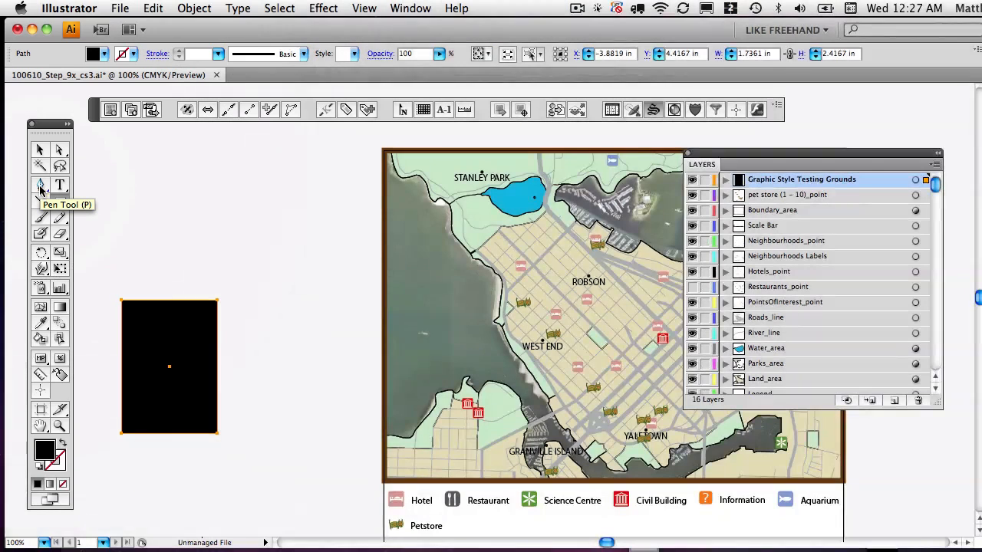
# Draw a closed irregular shape of straight and curved segments, about 4.0 by 3.26 in, above the black rectangle with the Pen tool.
pyautogui.click(41, 185)
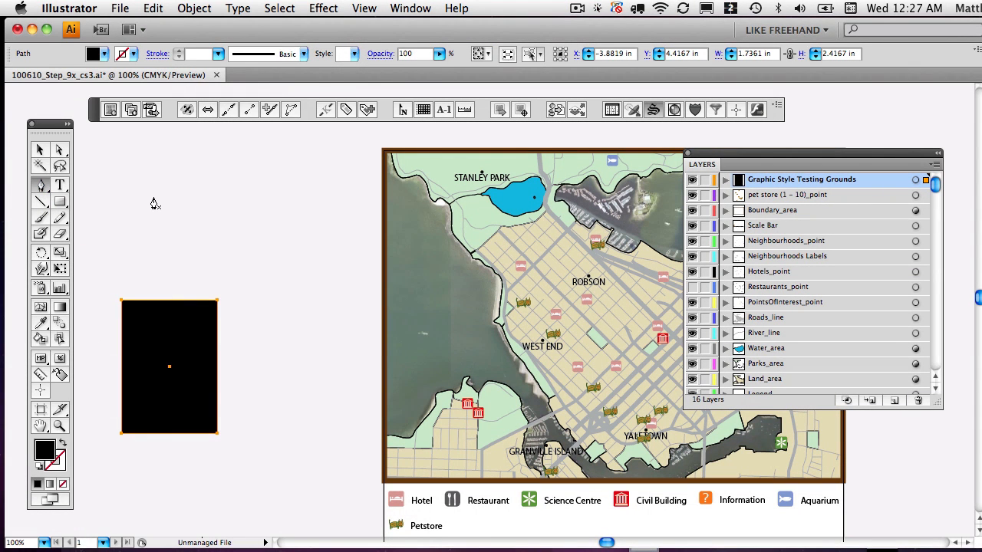
pyautogui.click(154, 196)
pyautogui.click(188, 145)
pyautogui.moveTo(210, 179); pyautogui.dragTo(275, 159)
pyautogui.click(291, 251)
pyautogui.click(334, 234)
pyautogui.click(343, 301)
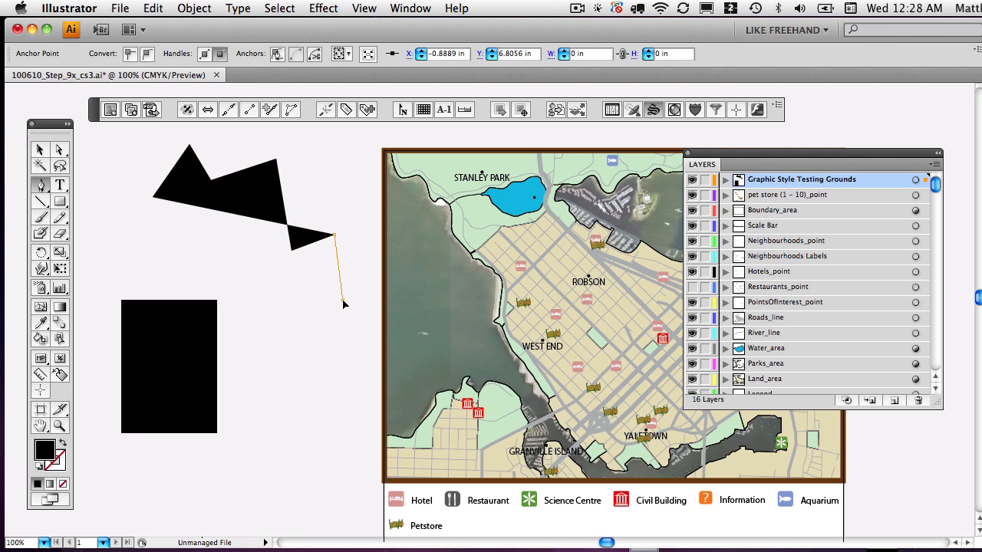
pyautogui.moveTo(342, 310); pyautogui.dragTo(329, 335)
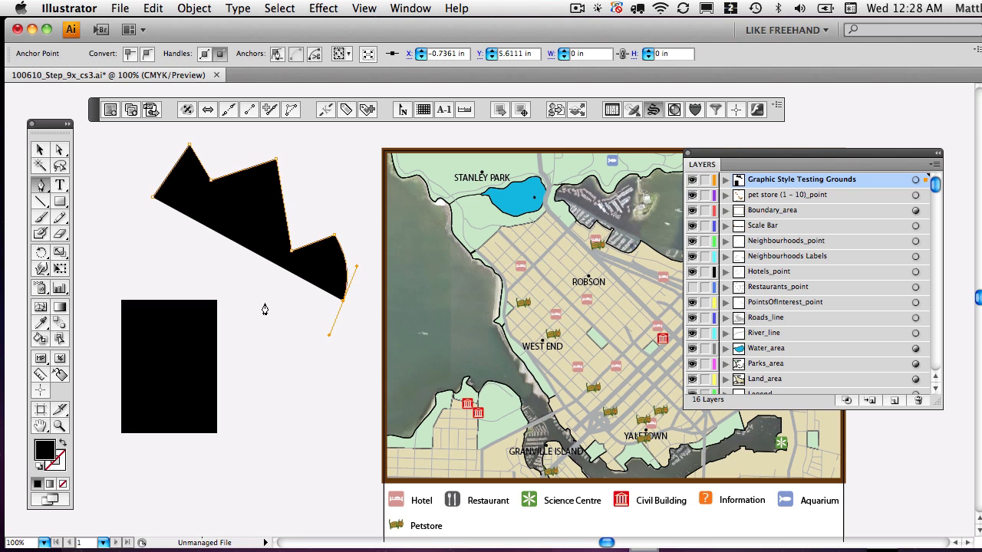
pyautogui.moveTo(266, 306); pyautogui.dragTo(165, 245)
pyautogui.moveTo(129, 206); pyautogui.dragTo(148, 188)
pyautogui.click(153, 198)
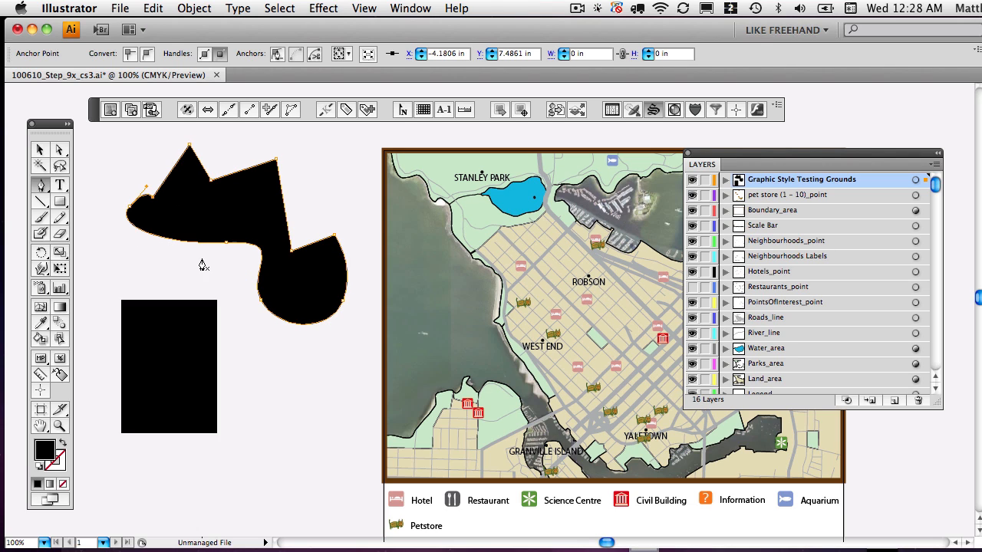
# Nudge the irregular shape slightly upward from the rectangle and deselect it.
pyautogui.click(40, 149)
pyautogui.click(170, 213)
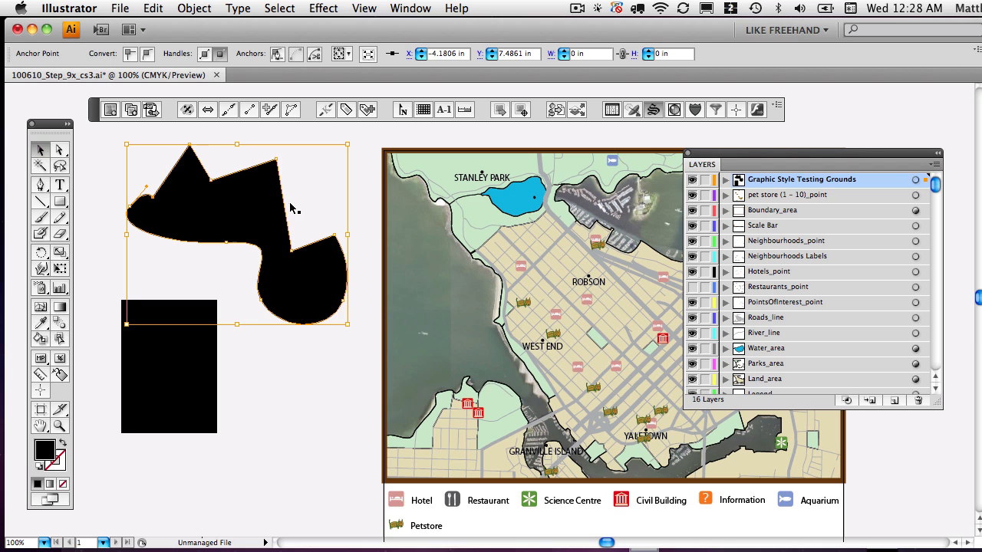
pyautogui.click(334, 395)
pyautogui.moveTo(295, 297); pyautogui.dragTo(297, 293)
pyautogui.click(294, 423)
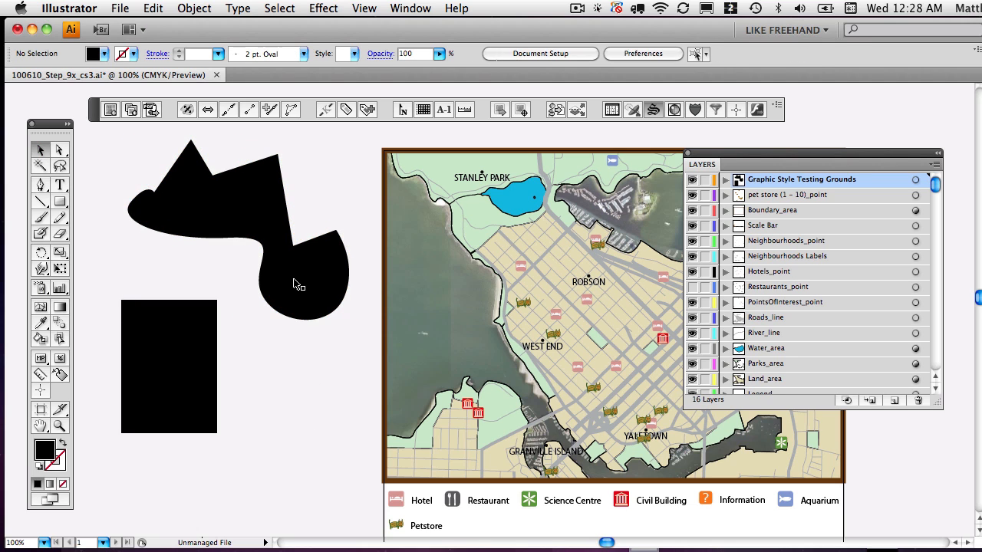
# Fill the irregular shape with the magenta-pink swatch.
pyautogui.click(296, 284)
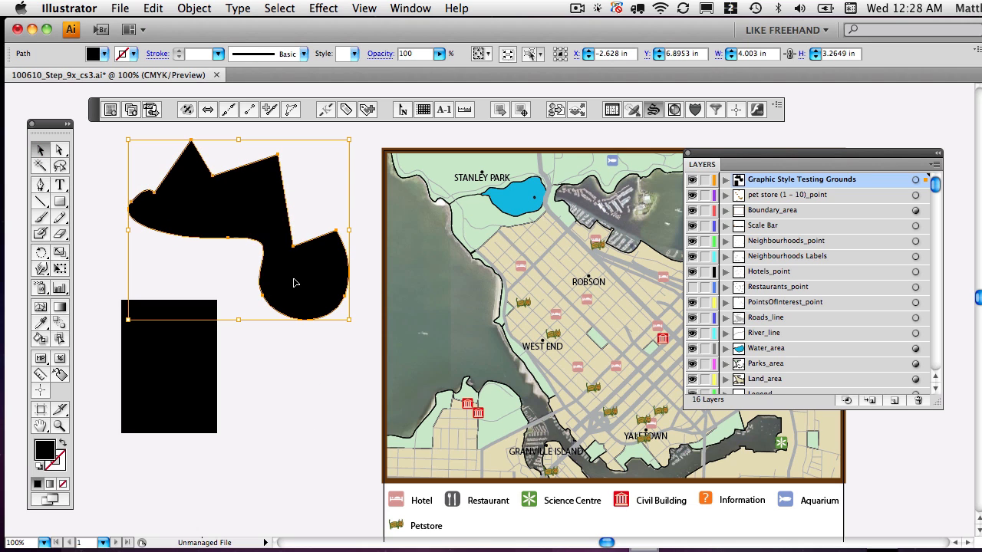
pyautogui.click(104, 55)
pyautogui.click(101, 75)
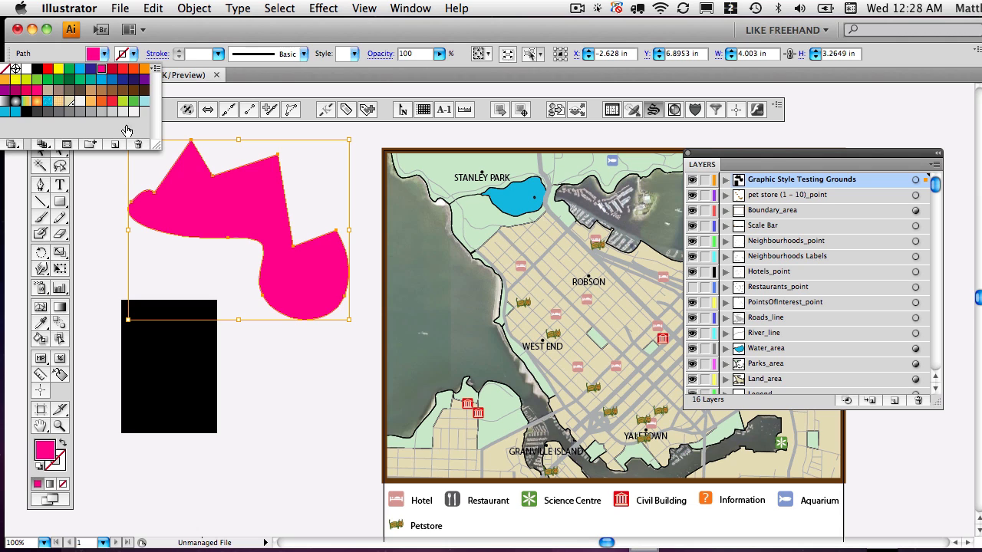
# Apply a brown stroke colour (C 30.98, M 58.04, Y 100, K 16.47) to the magenta irregular shape.
pyautogui.click(170, 140)
pyautogui.click(133, 54)
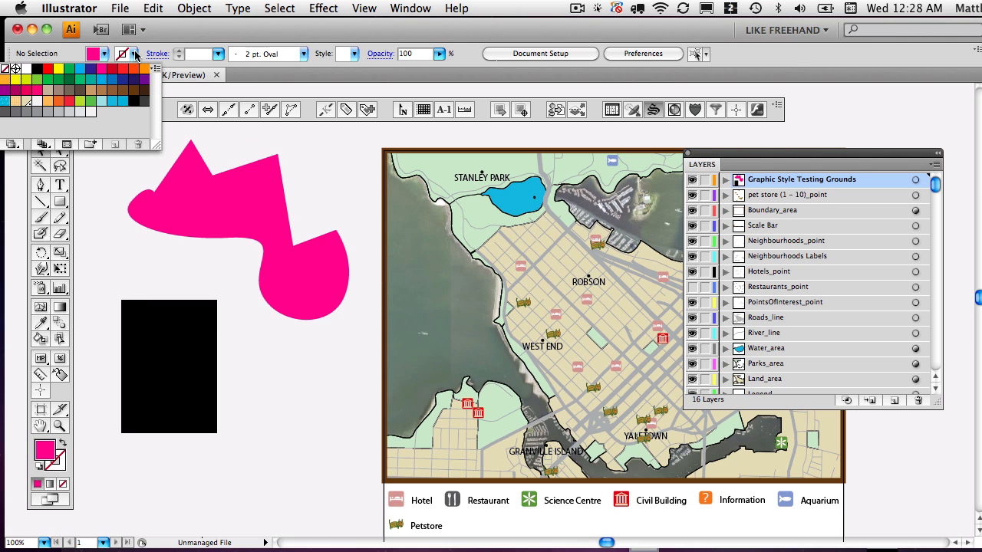
pyautogui.click(129, 69)
pyautogui.click(280, 371)
pyautogui.click(296, 286)
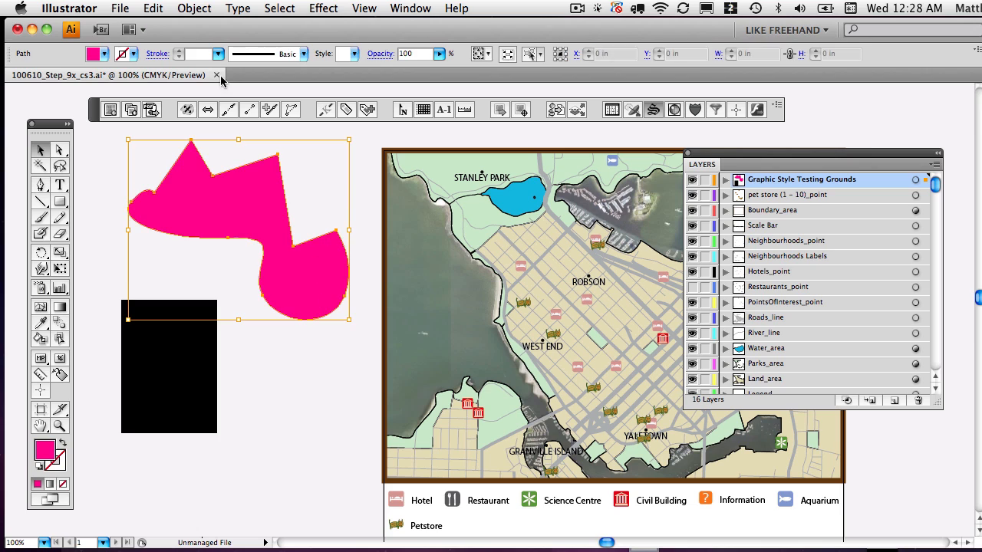
pyautogui.click(133, 54)
pyautogui.click(133, 54)
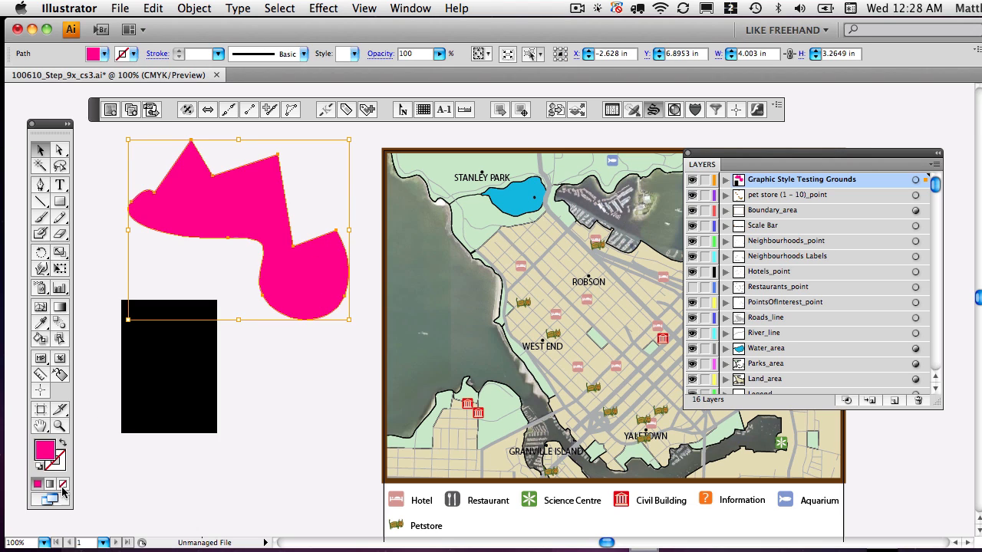
pyautogui.click(60, 458)
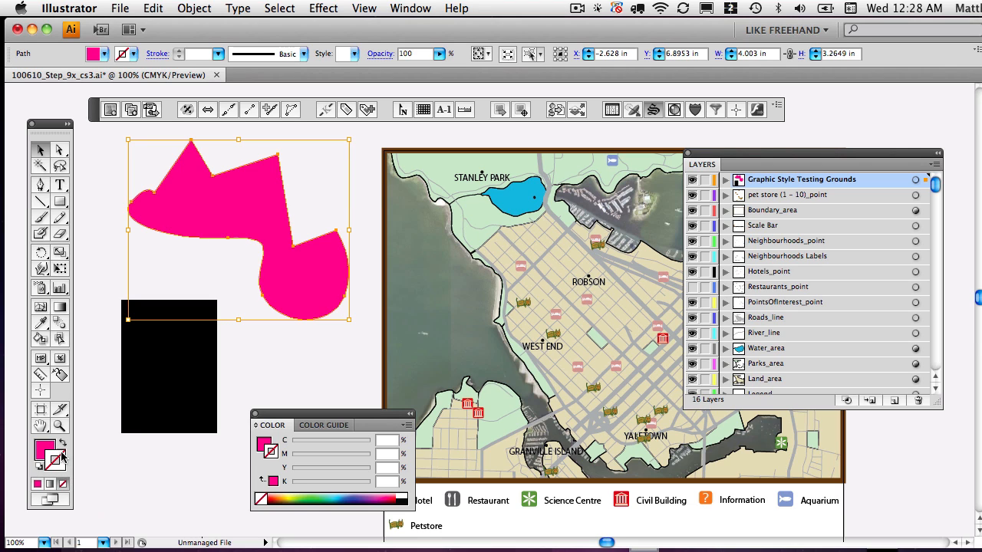
pyautogui.click(288, 500)
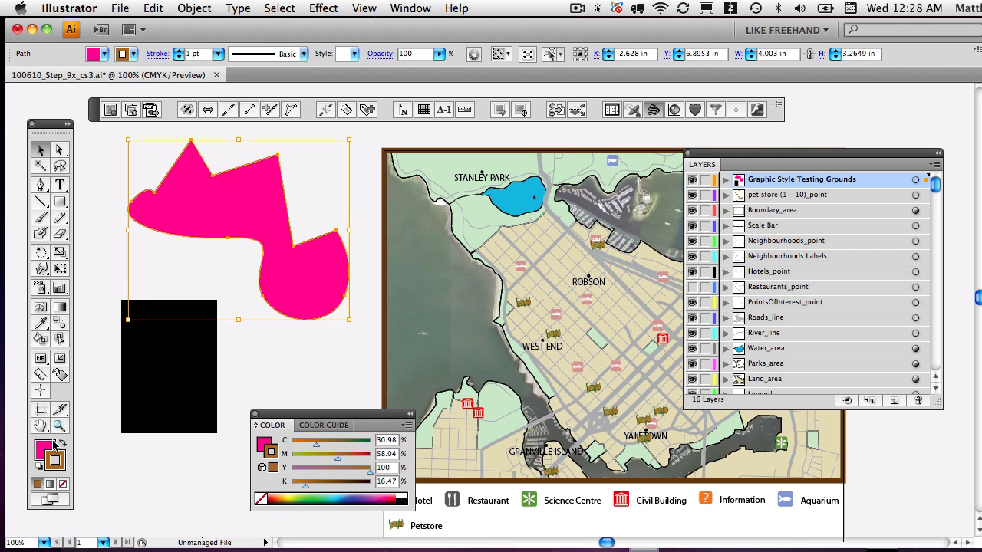
# Set the irregular shape's stroke weight to 8 pt and deselect it.
pyautogui.click(219, 54)
pyautogui.click(214, 155)
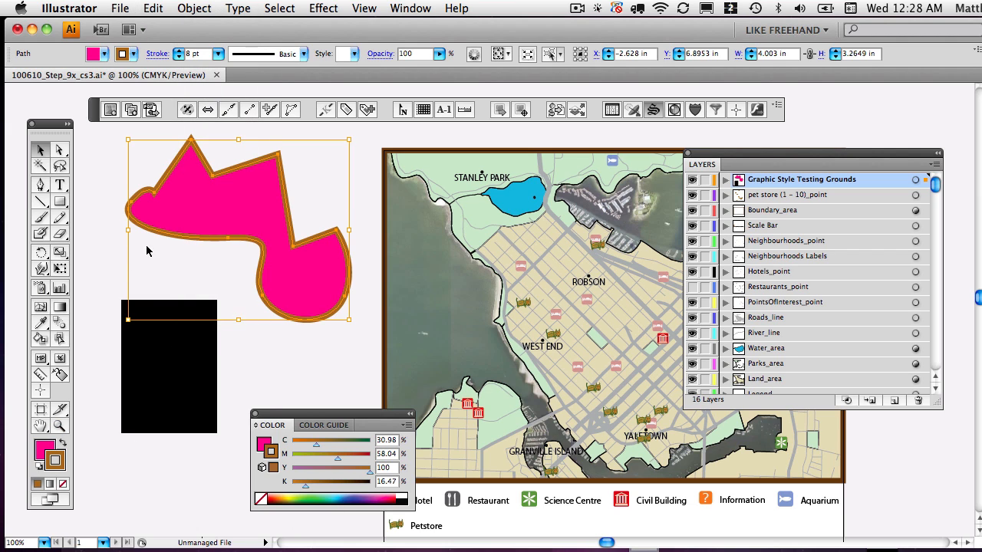
pyautogui.click(239, 247)
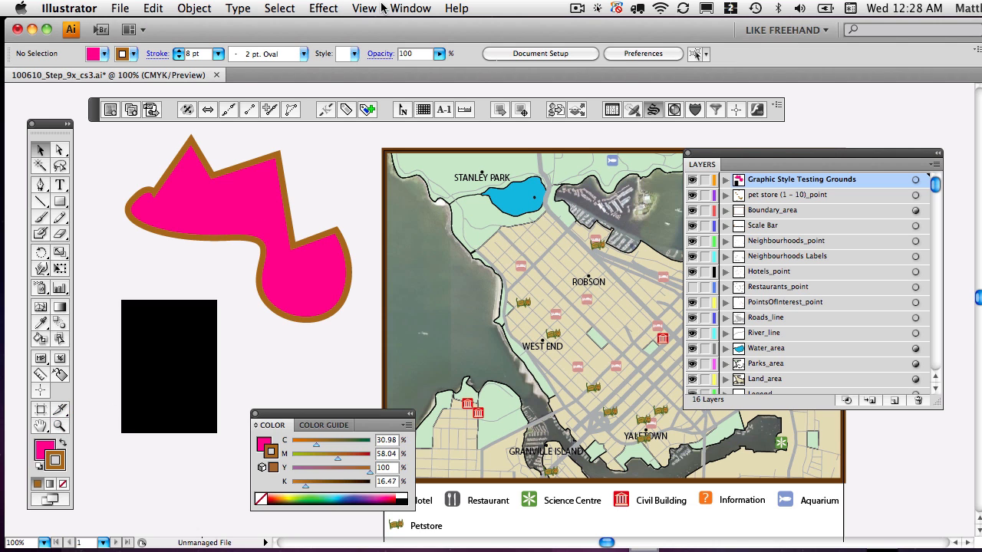
# Save the irregular shape's magenta fill and brown stroke as a new graphic style.
pyautogui.click(420, 9)
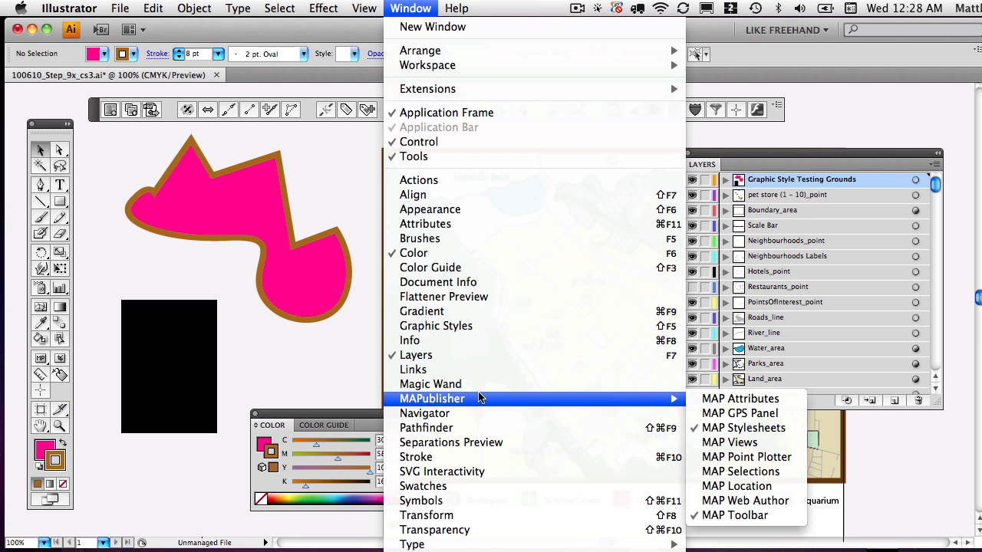
pyautogui.click(498, 329)
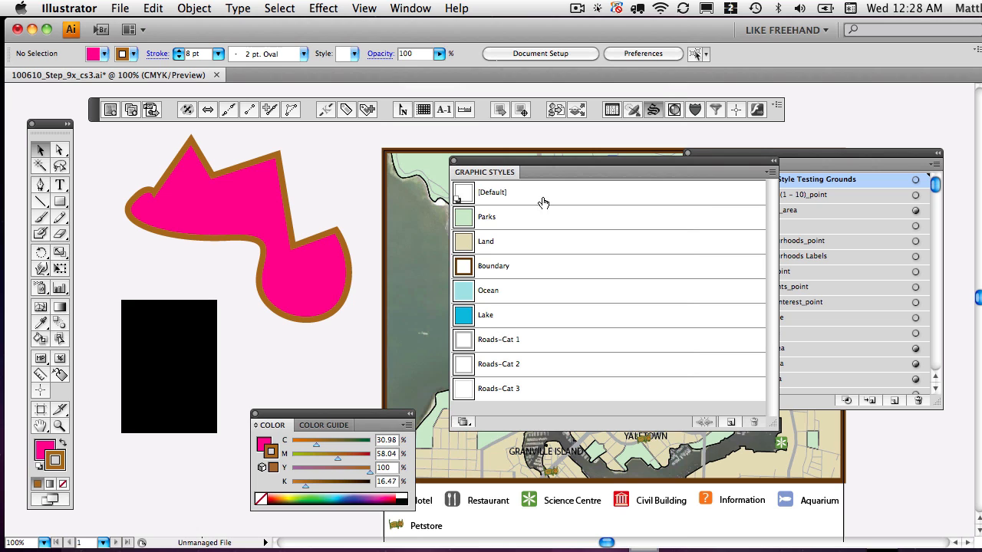
pyautogui.moveTo(539, 174); pyautogui.dragTo(600, 127)
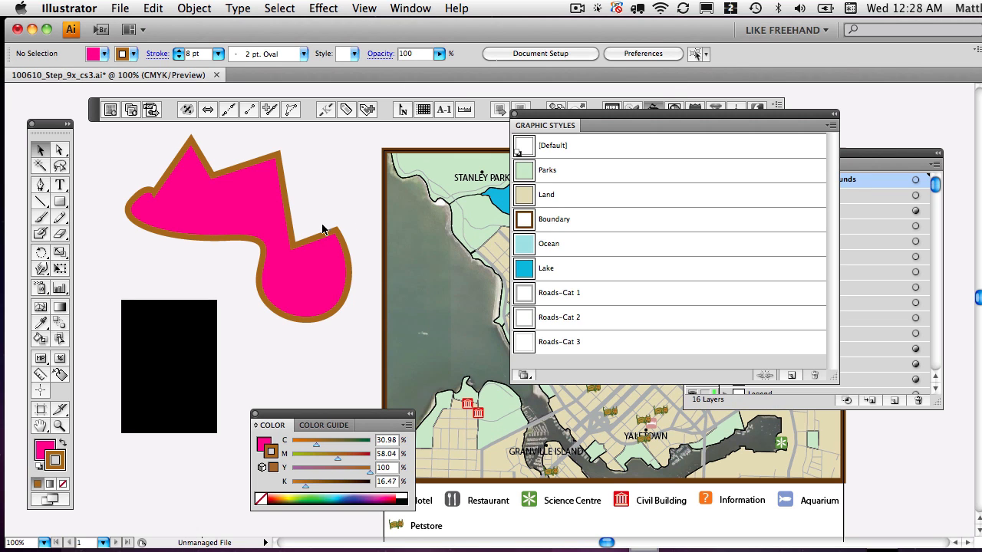
pyautogui.moveTo(310, 284); pyautogui.dragTo(579, 366)
pyautogui.click(362, 171)
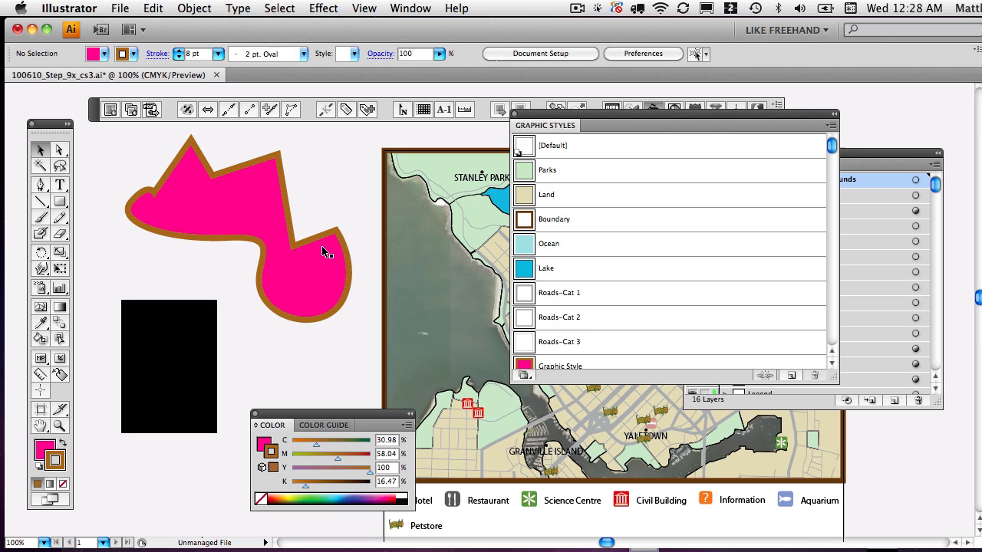
# Select the irregular shape and open the Illuminate Styles graphic style library.
pyautogui.click(327, 250)
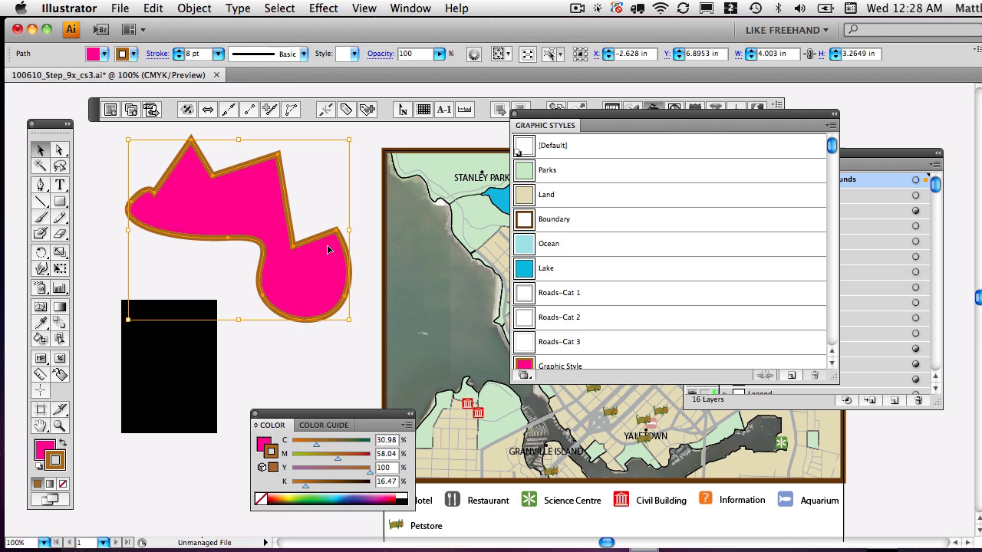
pyautogui.click(411, 8)
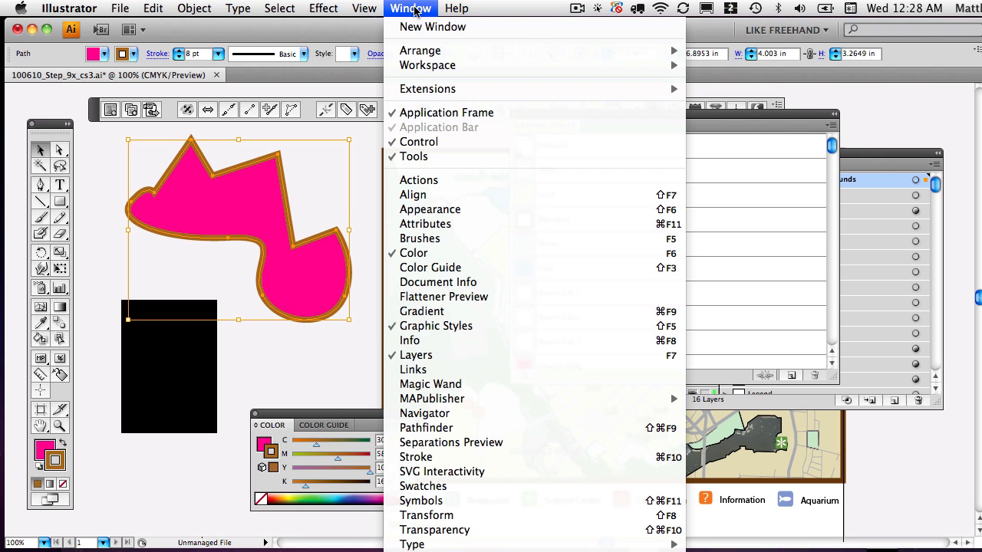
pyautogui.click(408, 10)
pyautogui.click(409, 10)
pyautogui.moveTo(461, 551)
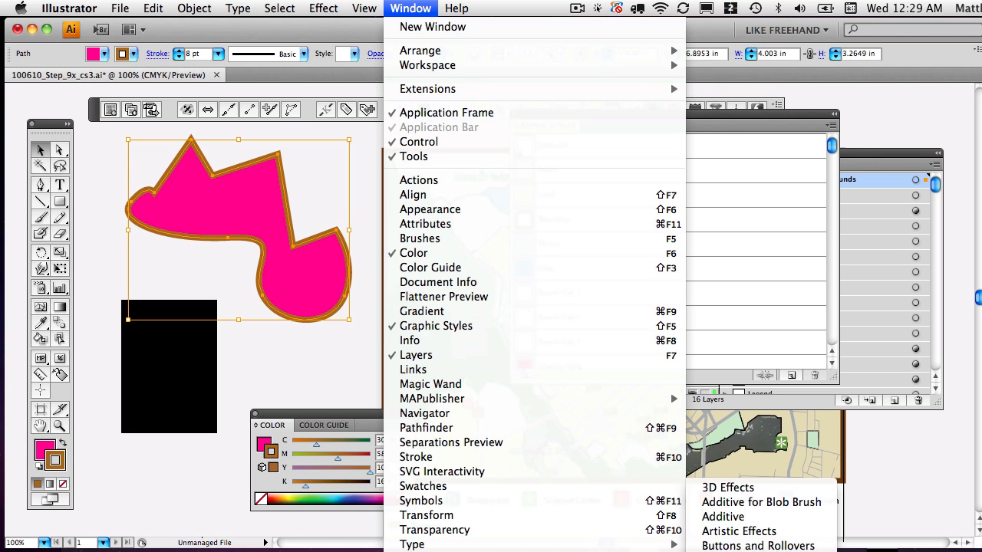
pyautogui.click(738, 551)
pyautogui.moveTo(314, 307); pyautogui.dragTo(272, 338)
pyautogui.click(193, 320)
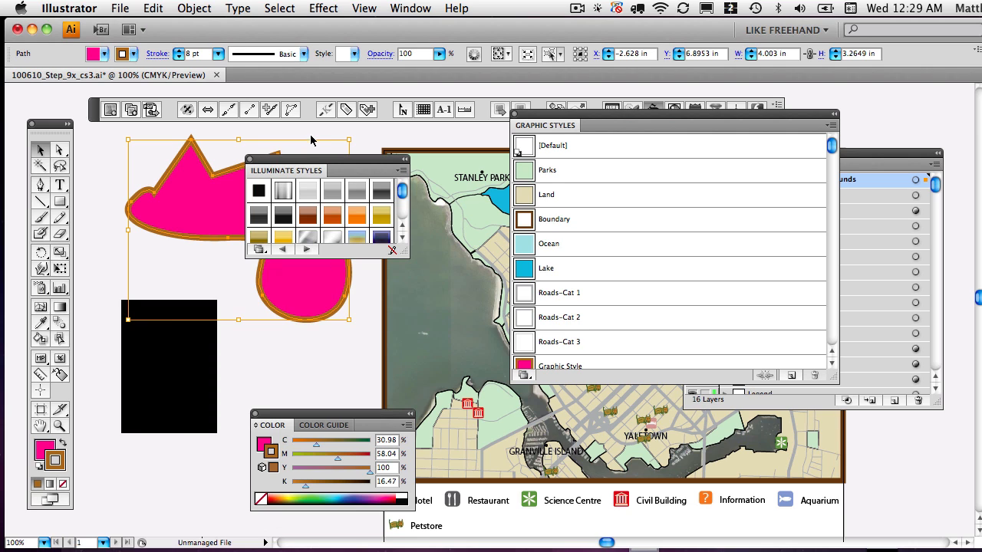
pyautogui.moveTo(314, 166); pyautogui.dragTo(194, 169)
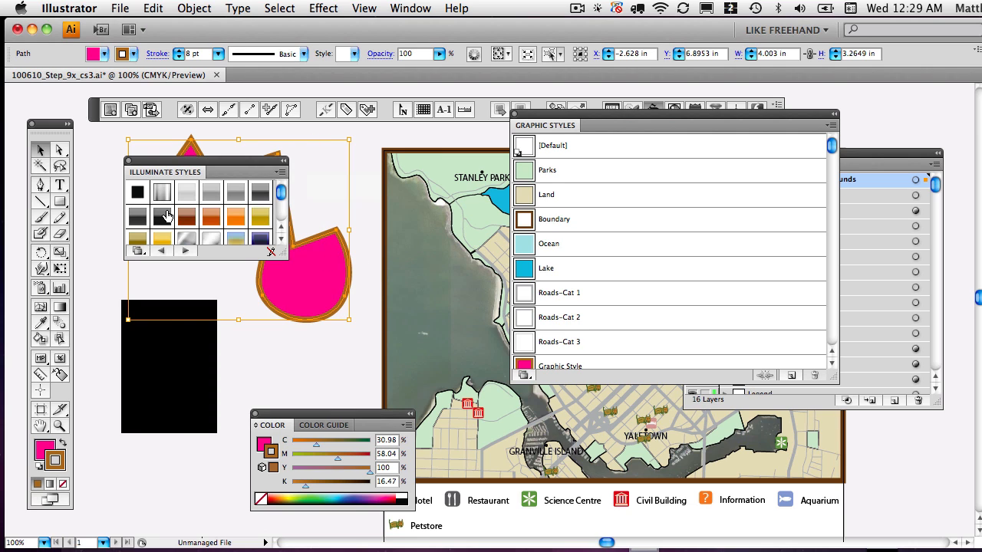
# Look through the Decorative_Scatter library and the list of available graphic style libraries.
pyautogui.click(418, 8)
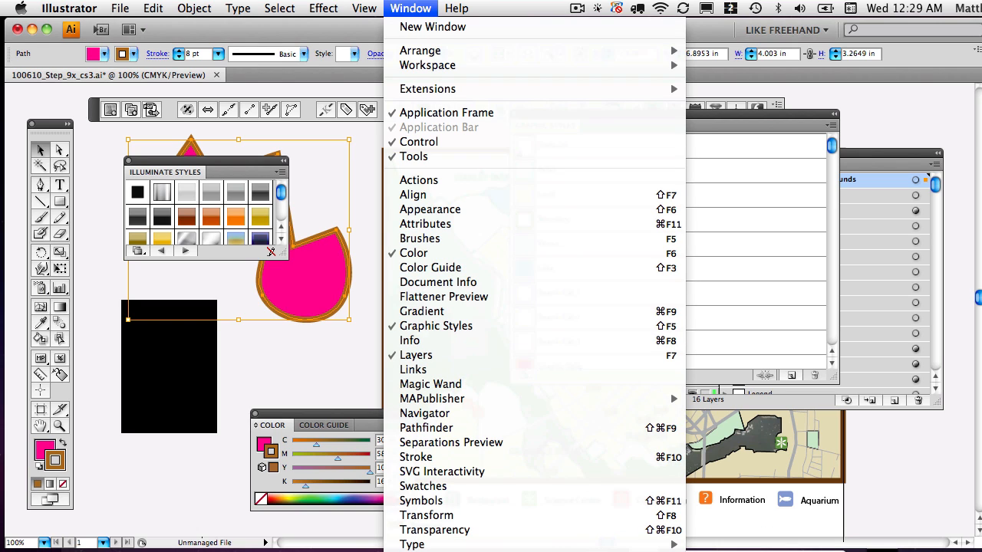
pyautogui.click(821, 551)
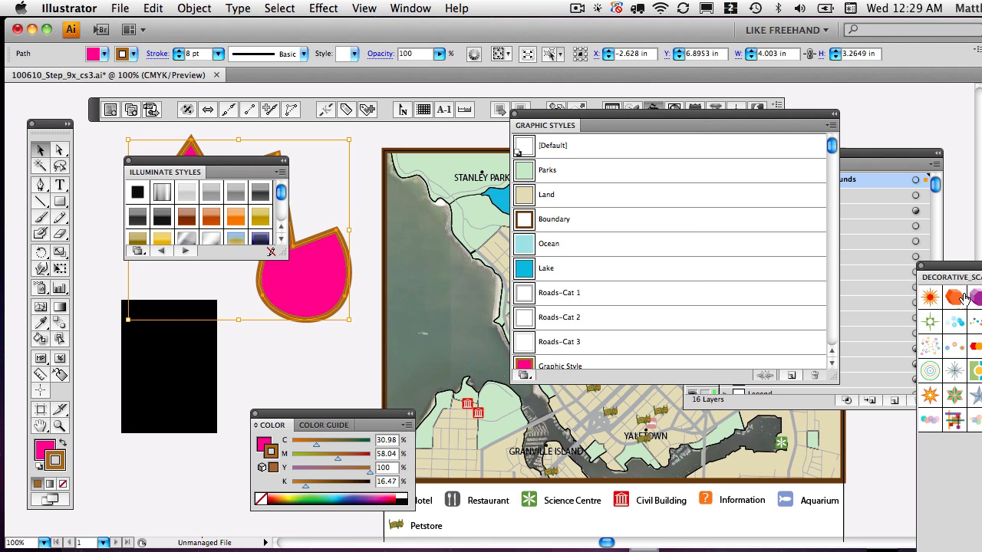
pyautogui.moveTo(959, 277); pyautogui.dragTo(362, 131)
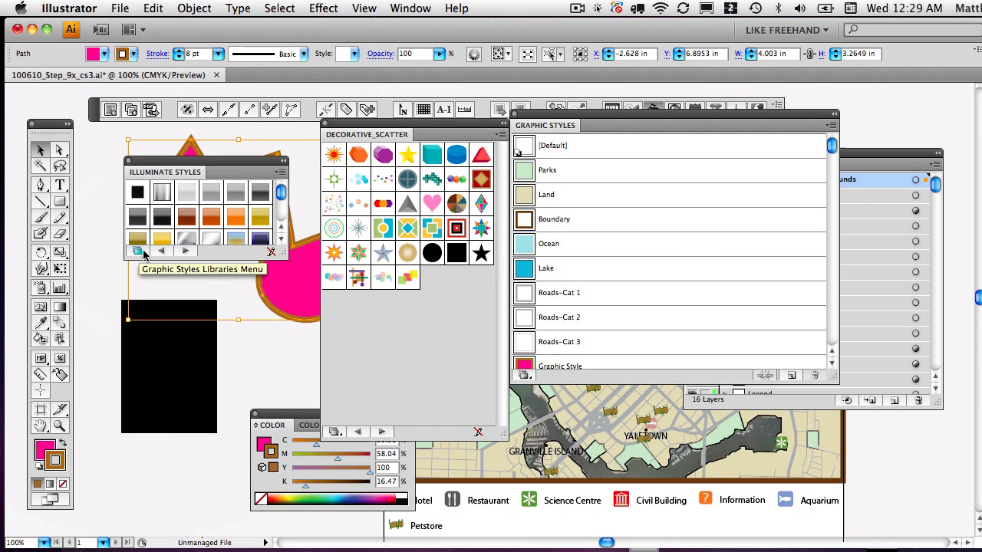
pyautogui.click(143, 254)
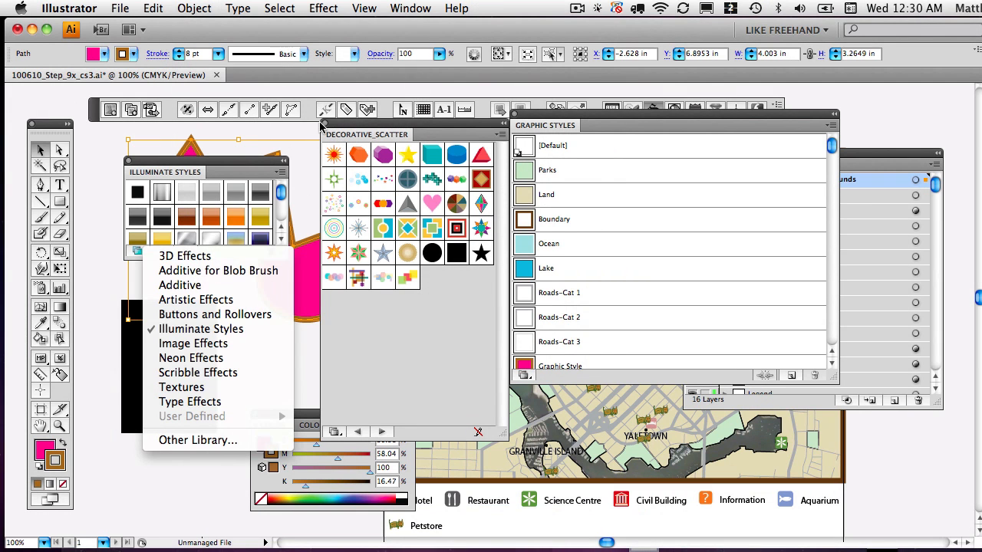
pyautogui.click(116, 280)
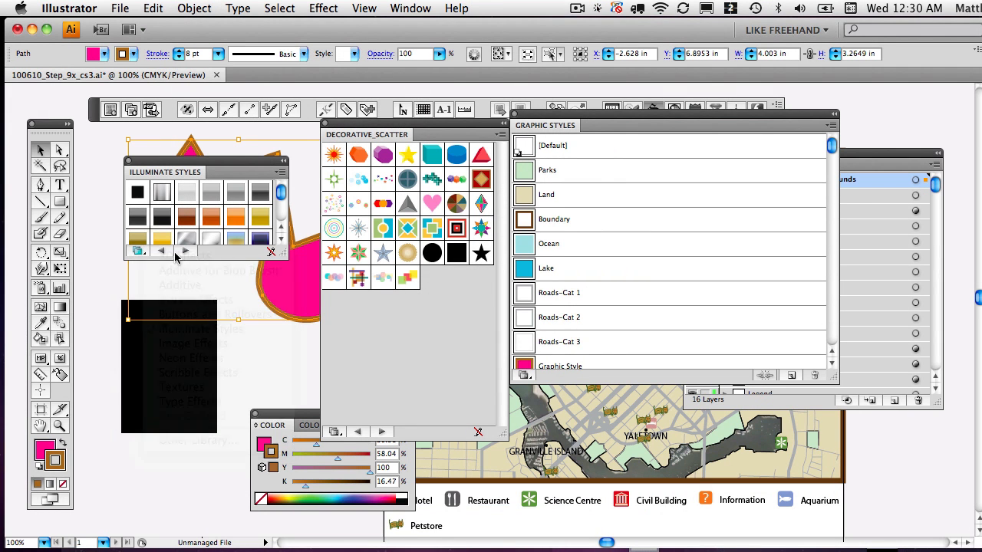
pyautogui.click(325, 123)
# Enlarge the Illuminate Styles library and try Gold Highlight and Aqua Half Highlight on the irregular shape, ending with Illuminating Aqua.
pyautogui.moveTo(250, 169); pyautogui.dragTo(524, 190)
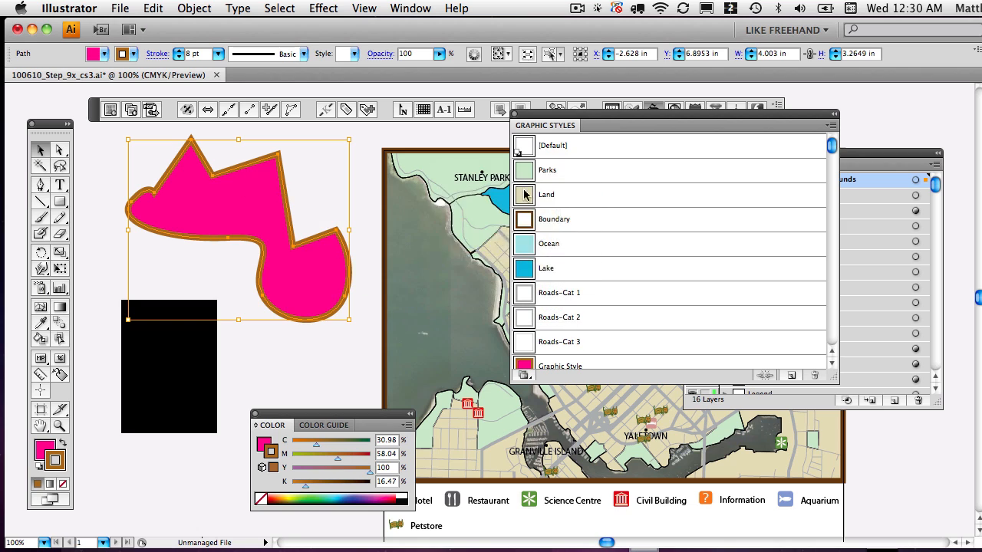
pyautogui.moveTo(588, 268); pyautogui.dragTo(680, 400)
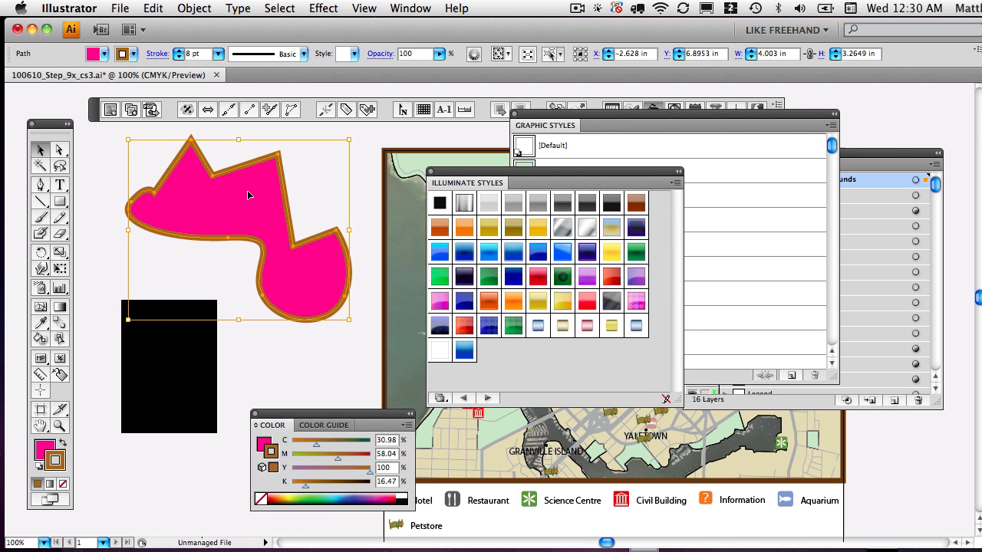
pyautogui.click(489, 228)
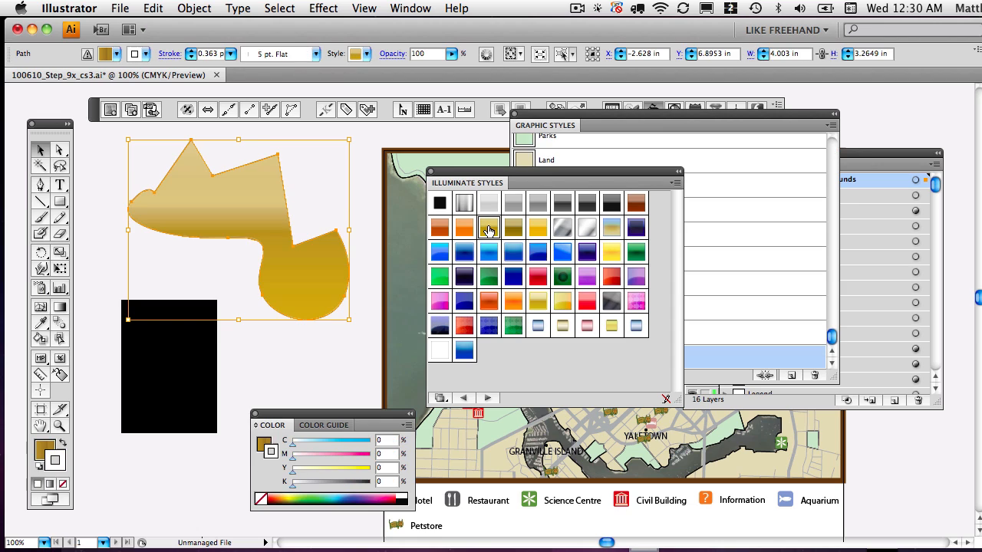
pyautogui.click(512, 253)
pyautogui.click(489, 253)
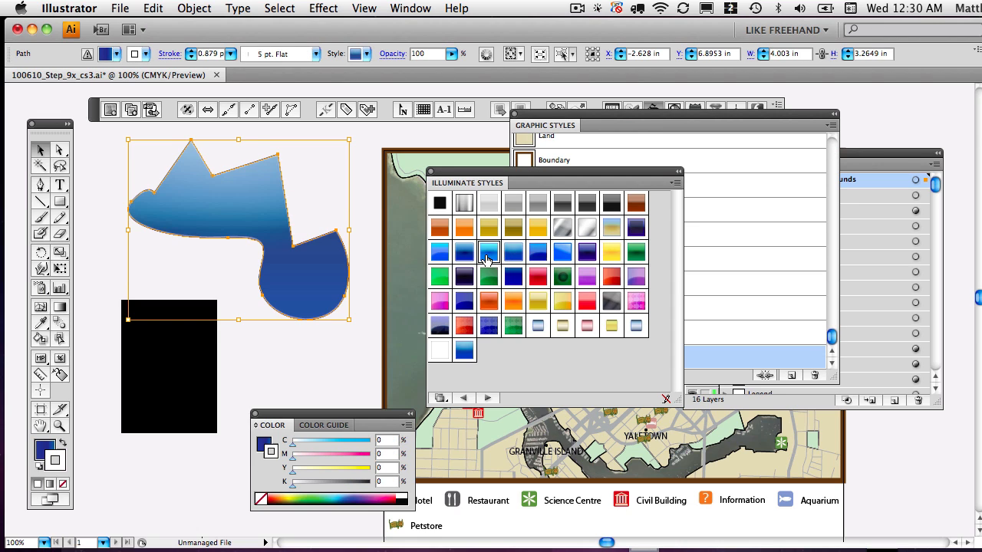
pyautogui.click(519, 261)
pyautogui.click(482, 260)
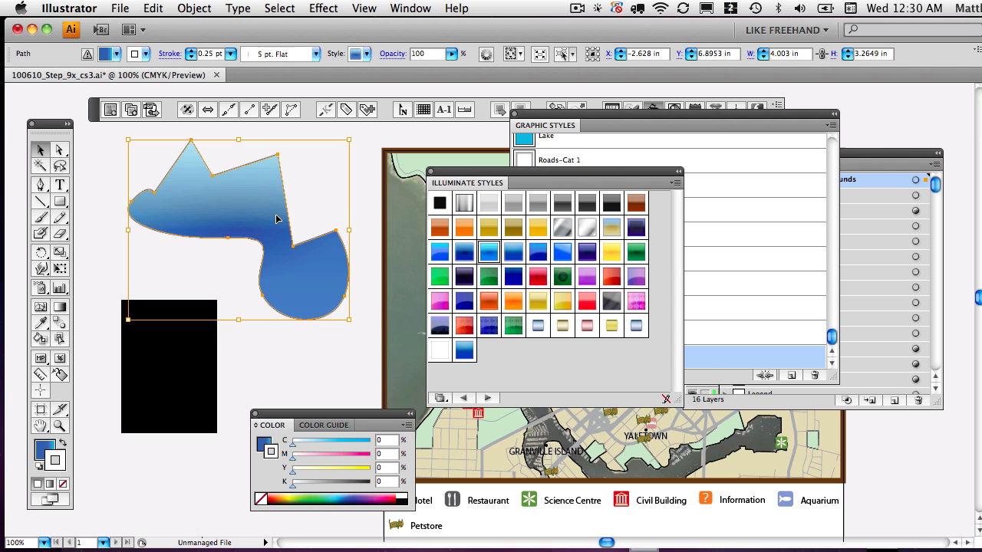
# Select all unused graphic styles in the document and delete them.
pyautogui.moveTo(494, 182); pyautogui.dragTo(855, 195)
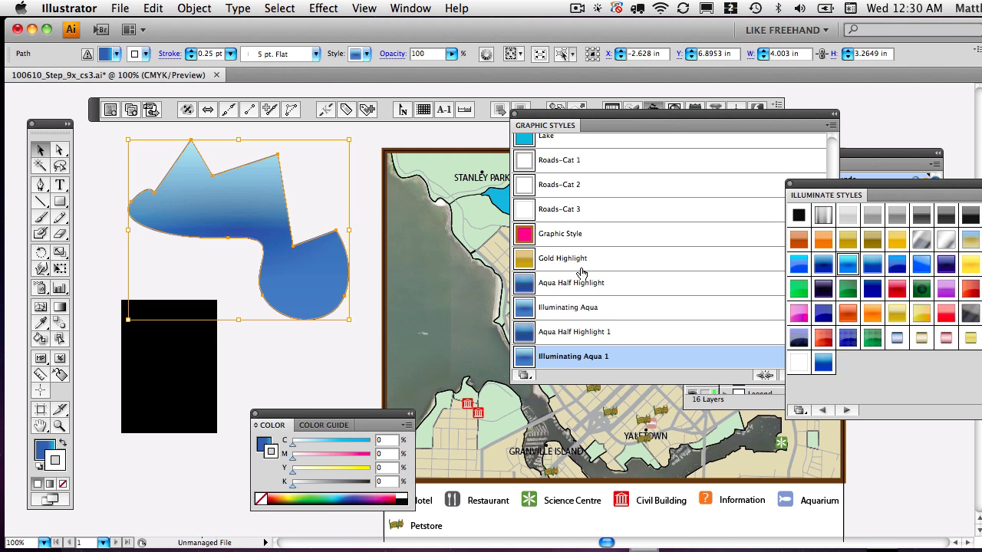
pyautogui.moveTo(570, 125); pyautogui.dragTo(450, 126)
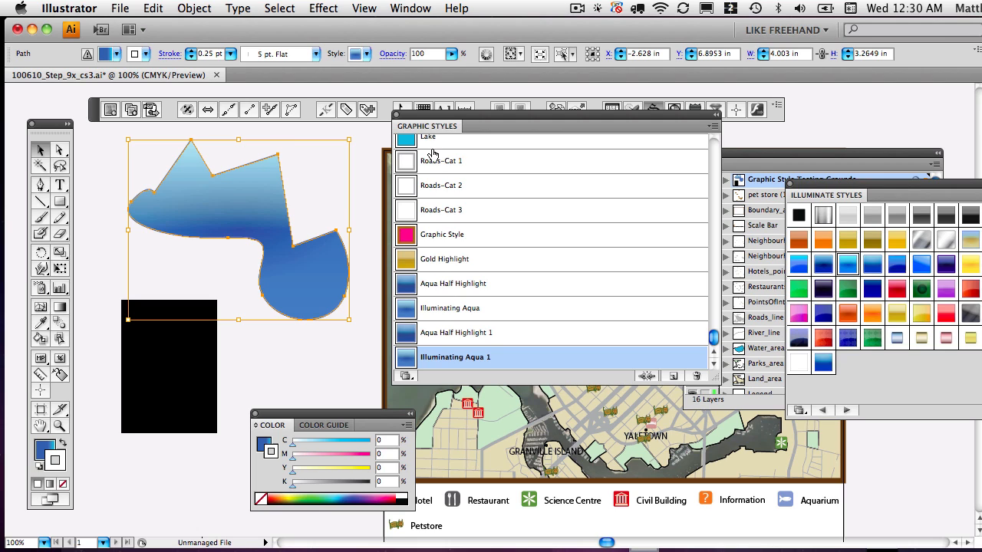
pyautogui.click(715, 127)
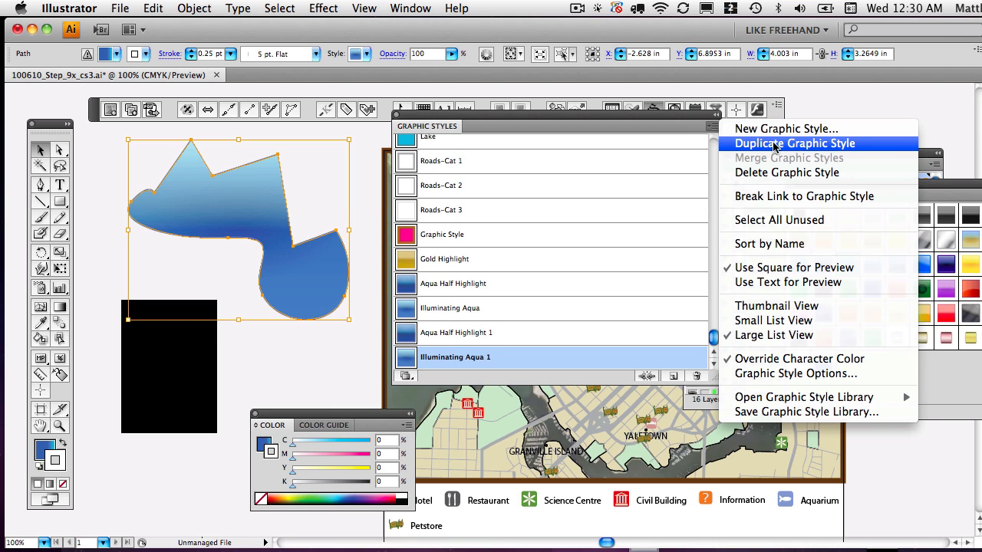
pyautogui.click(773, 221)
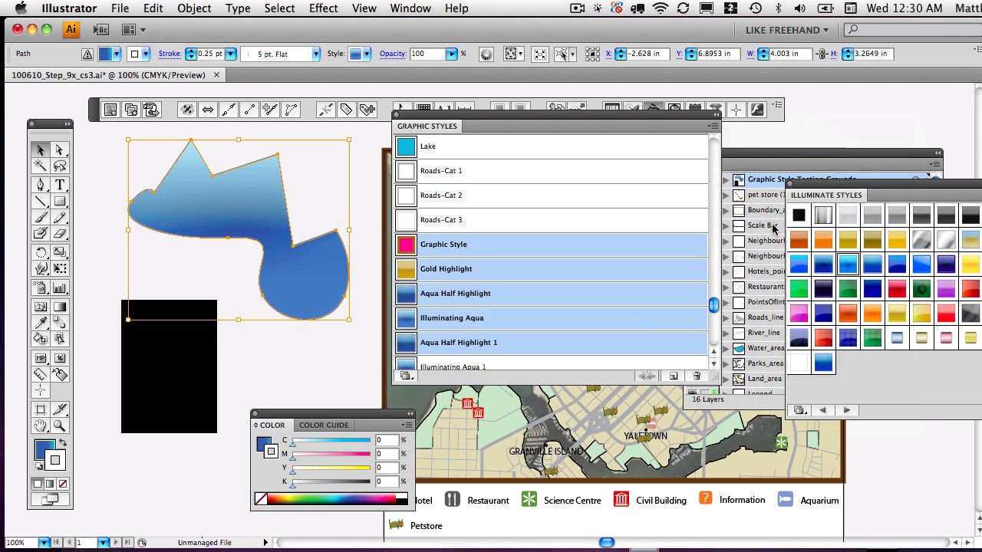
pyautogui.click(697, 377)
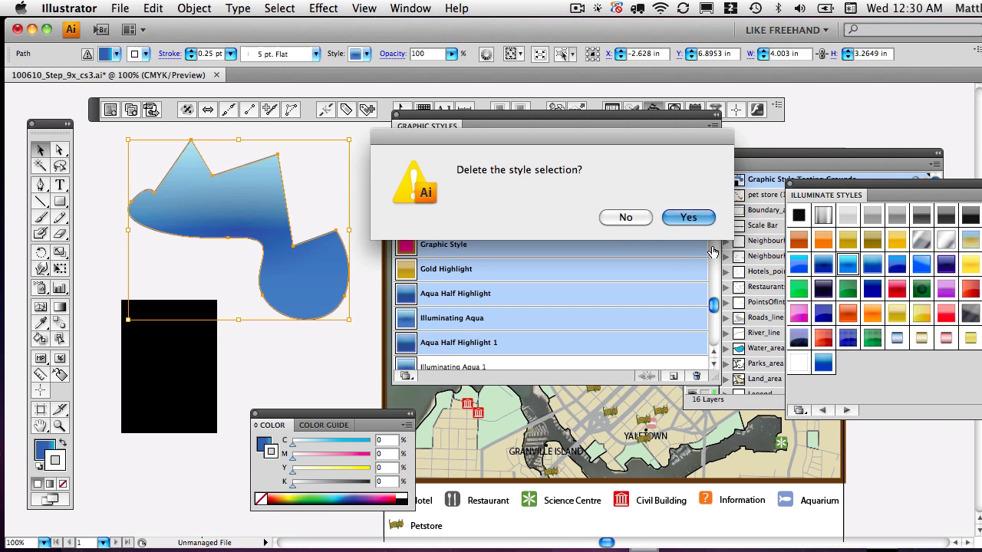
pyautogui.press('Return')
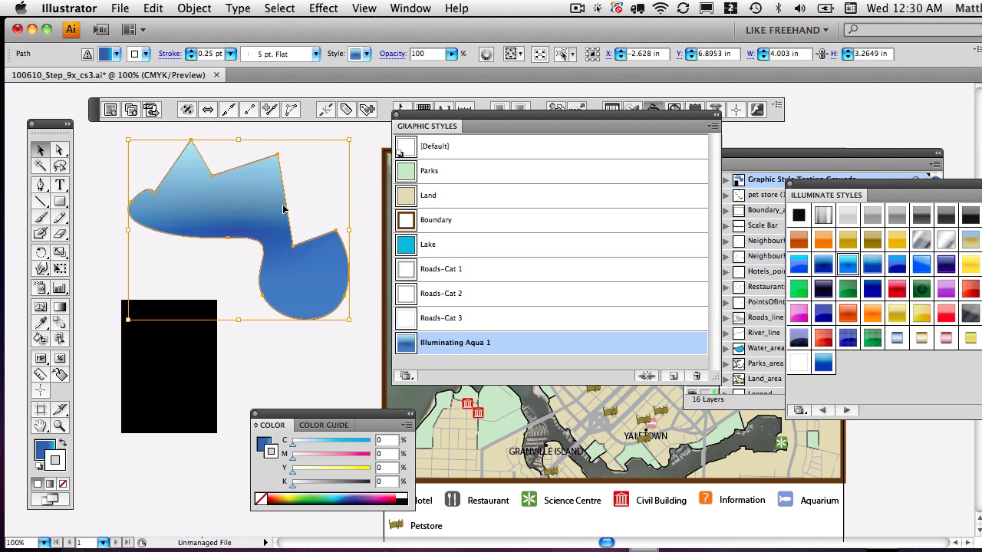
# Move the blue irregular shape up and to the left, and place three copies of it around the black rectangle.
pyautogui.moveTo(297, 253); pyautogui.dragTo(201, 168)
pyautogui.click(268, 267)
pyautogui.click(227, 204)
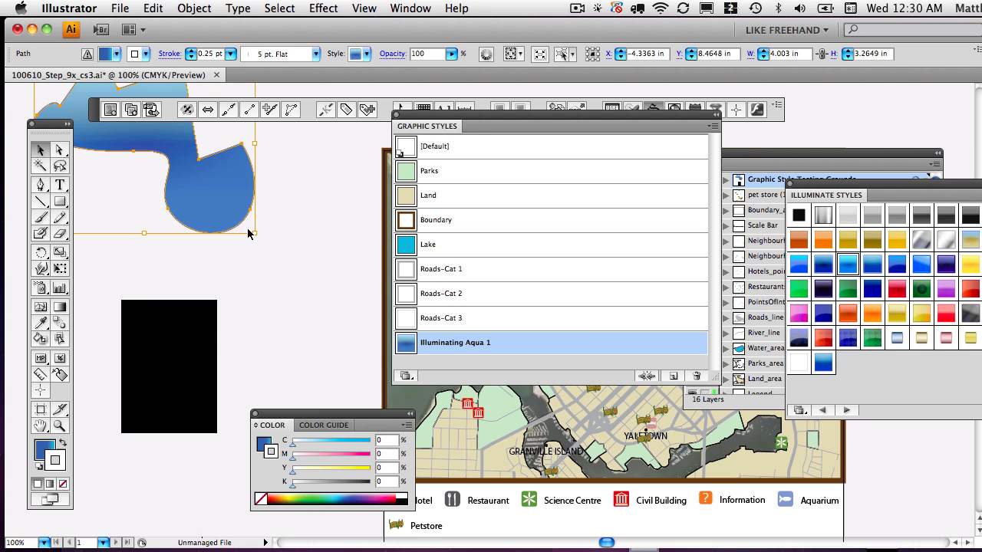
pyautogui.moveTo(196, 178); pyautogui.dragTo(281, 324)
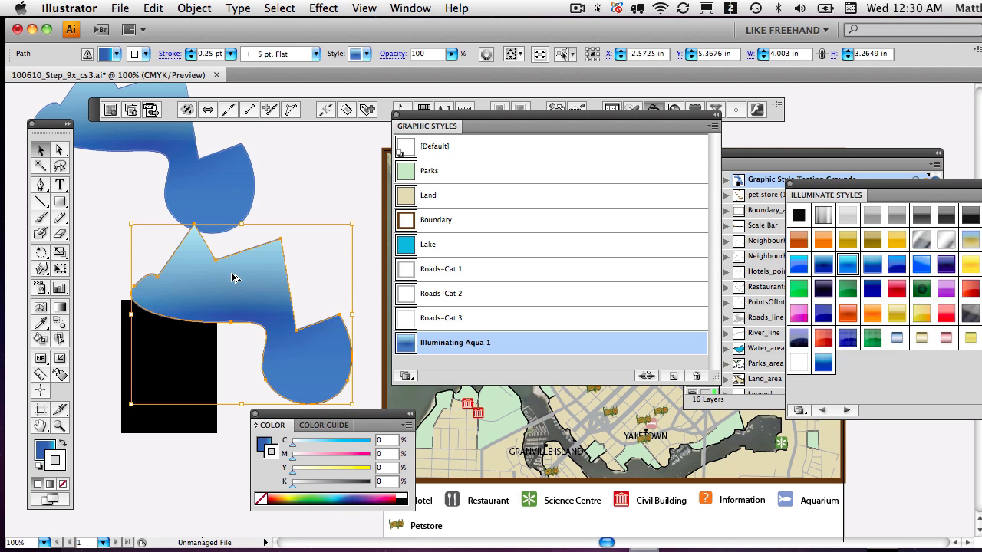
pyautogui.moveTo(238, 280); pyautogui.dragTo(317, 188)
pyautogui.moveTo(332, 221); pyautogui.dragTo(214, 272)
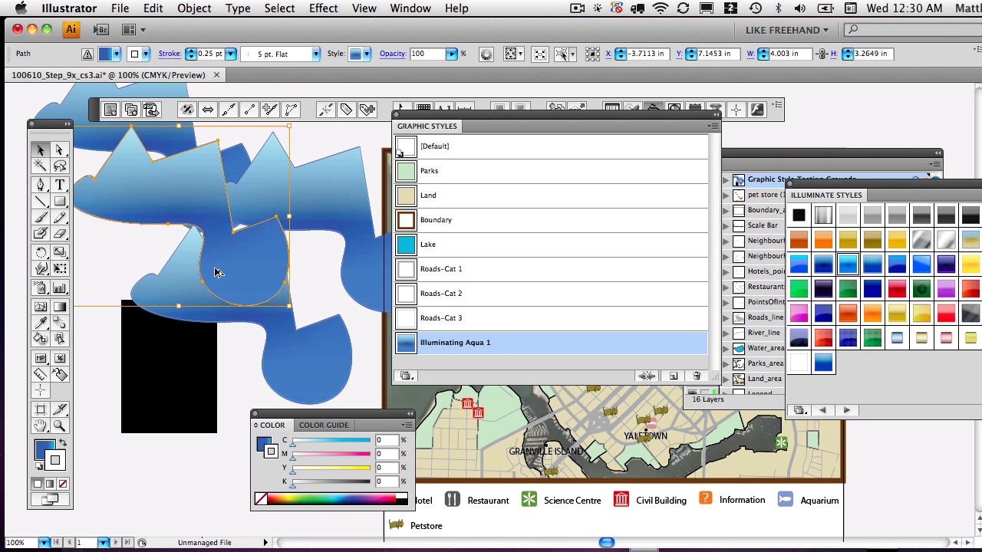
# Undo the last two copies of the blue shape and keep the one overlapping the black rectangle selected.
pyautogui.press('super+z')
pyautogui.press('super+z')
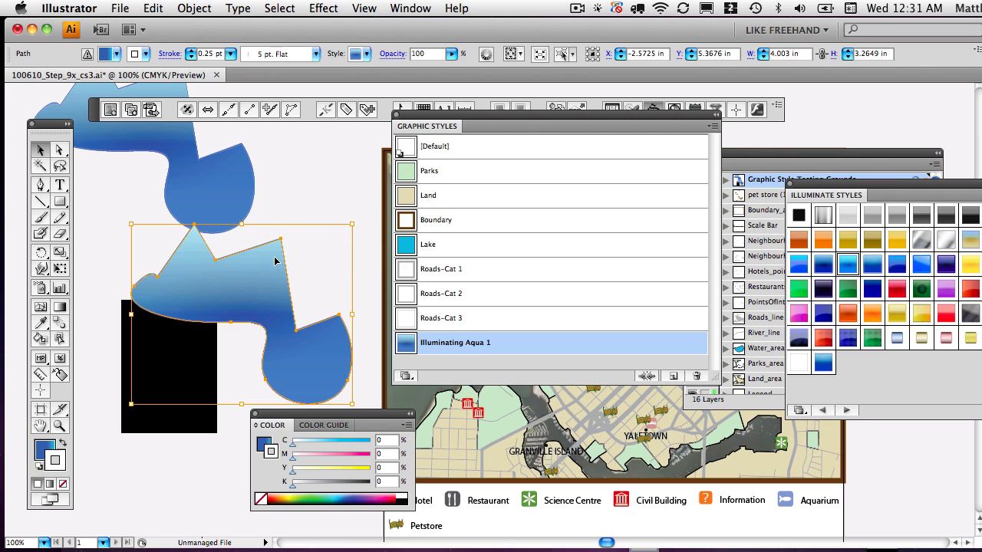
pyautogui.click(327, 181)
pyautogui.click(261, 290)
# Apply Metal Gold from the Image Effects library to the selected shape and shift it about 0.2 in left and 0.4 in down.
pyautogui.moveTo(852, 192); pyautogui.dragTo(587, 161)
pyautogui.click(540, 380)
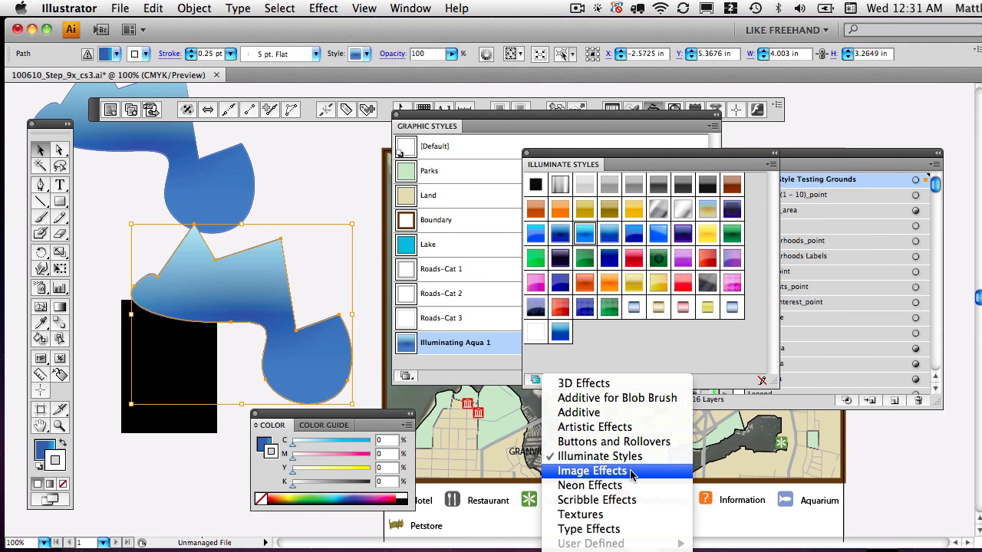
pyautogui.click(592, 471)
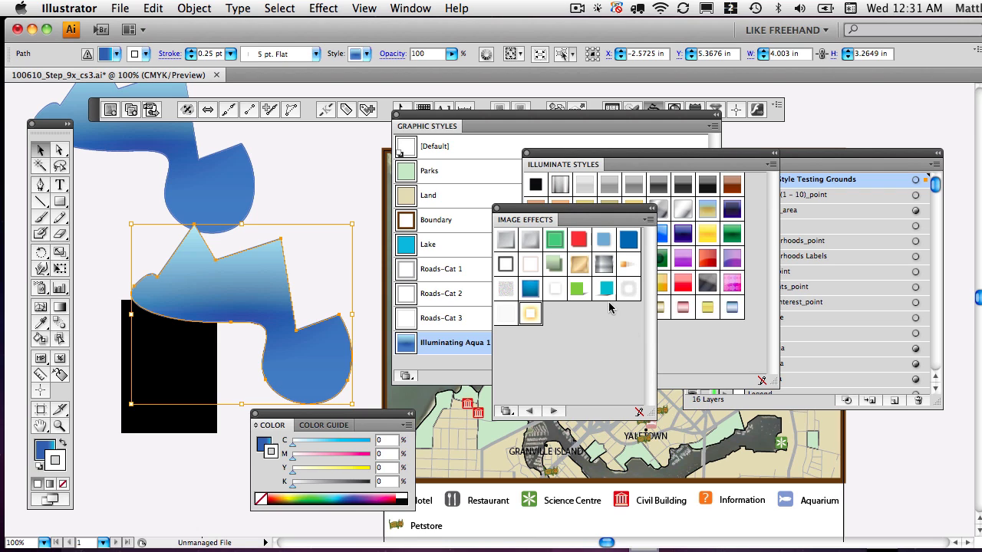
pyautogui.click(581, 269)
pyautogui.moveTo(253, 308); pyautogui.dragTo(227, 319)
pyautogui.moveTo(239, 286); pyautogui.dragTo(262, 330)
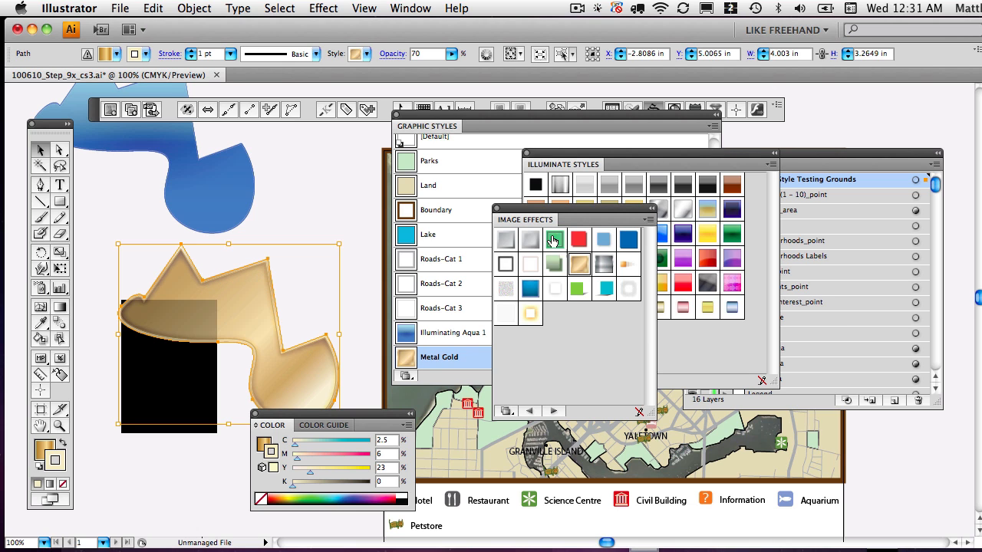
# Spread out the two style libraries and the document's style list, and add Green Arrows Arched from Illuminate Styles to that list.
pyautogui.moveTo(524, 218); pyautogui.dragTo(845, 302)
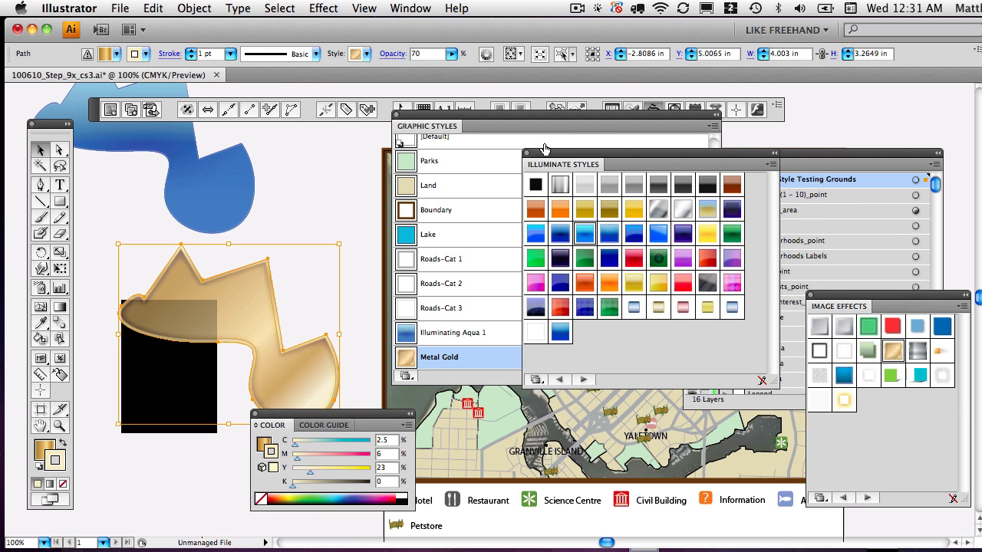
pyautogui.moveTo(581, 163); pyautogui.dragTo(787, 164)
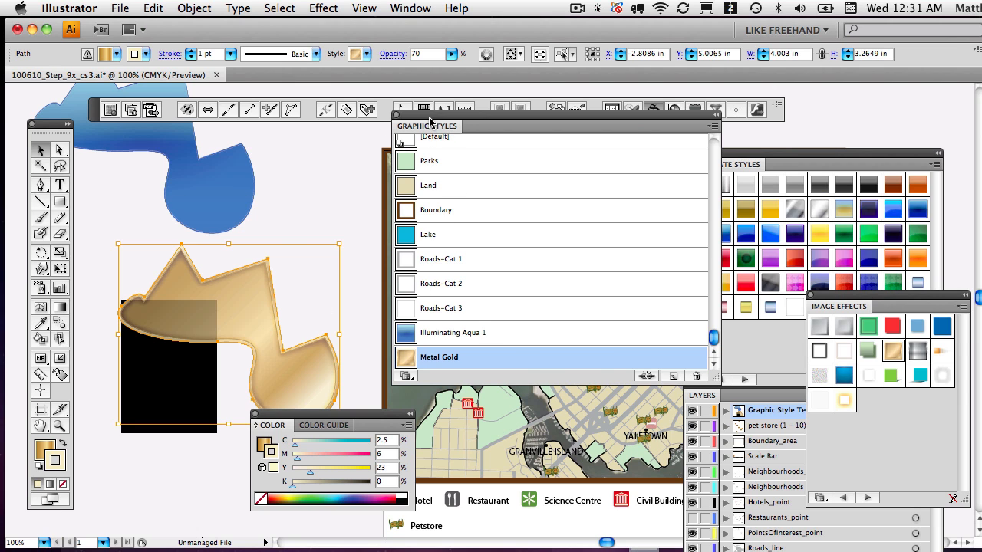
pyautogui.moveTo(427, 127); pyautogui.dragTo(742, 98)
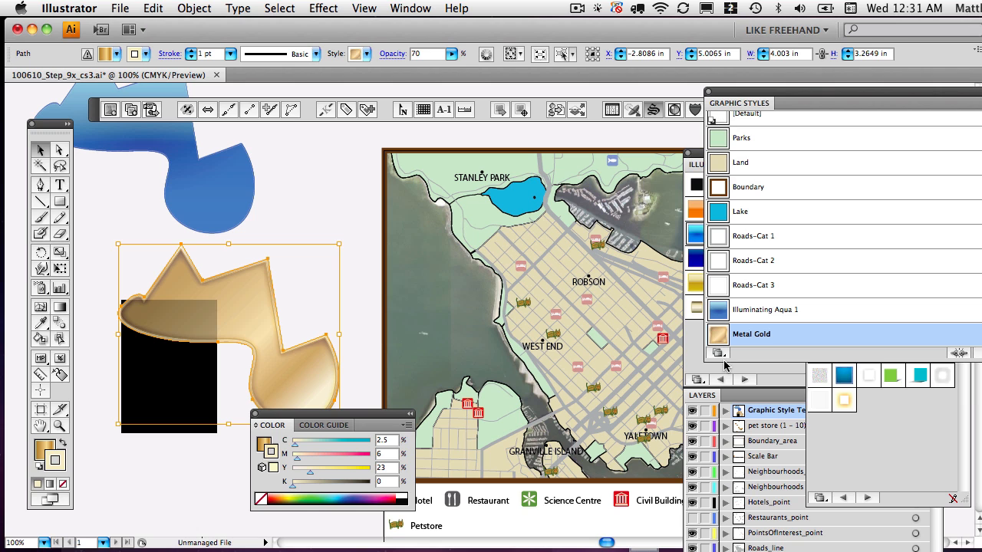
pyautogui.click(700, 365)
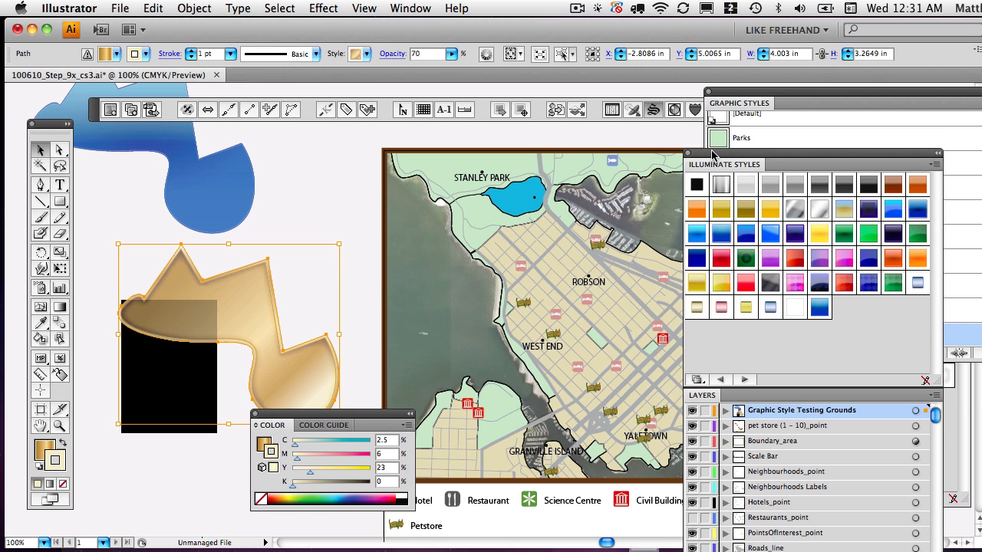
pyautogui.moveTo(715, 153); pyautogui.dragTo(814, 307)
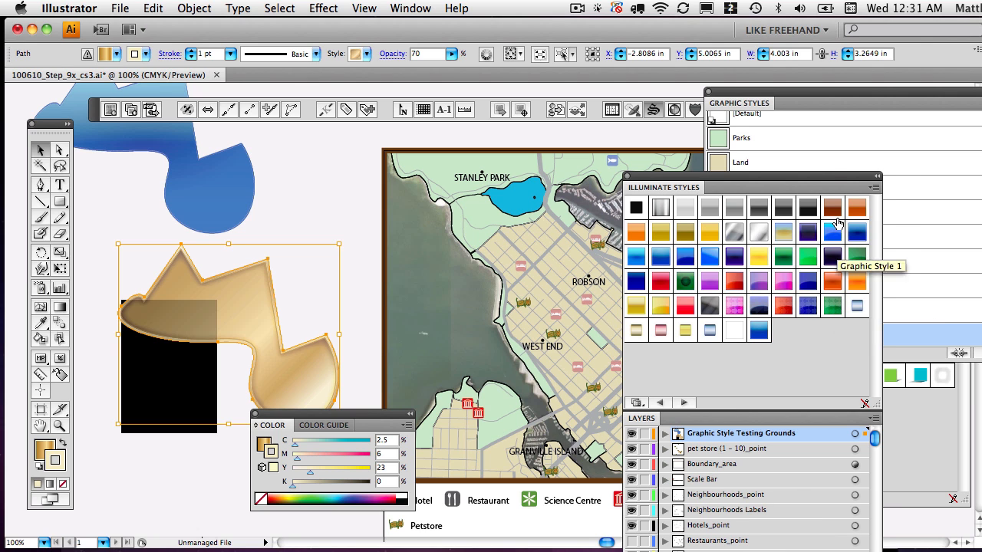
pyautogui.click(626, 176)
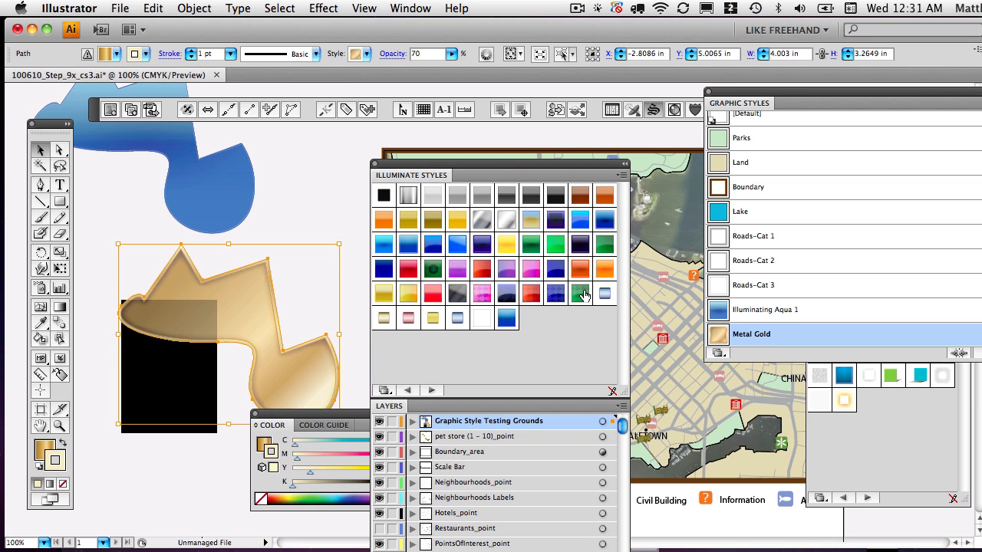
pyautogui.moveTo(583, 298); pyautogui.dragTo(785, 330)
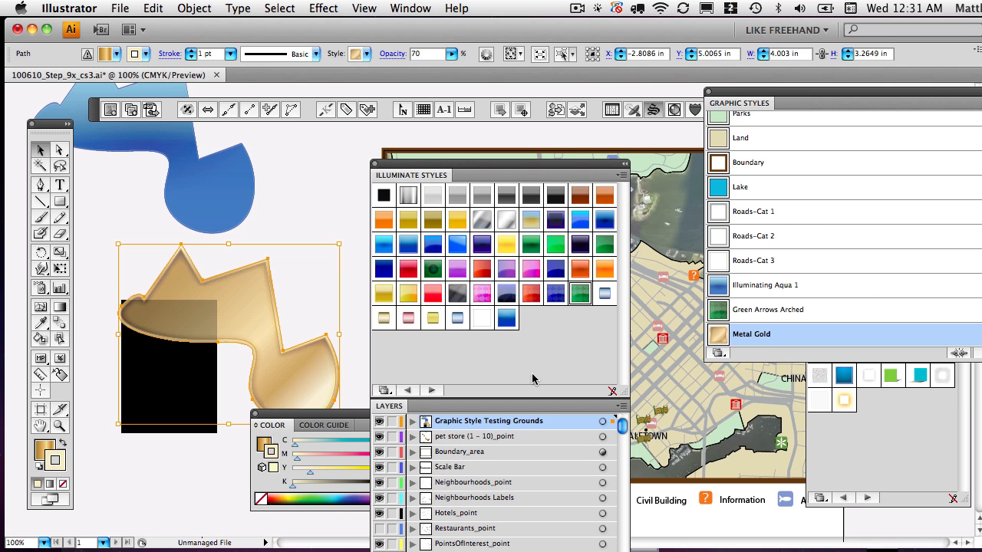
# Clear the Illuminate Styles library, the layer list and the color controls out of the workspace.
pyautogui.moveTo(509, 175); pyautogui.dragTo(283, 147)
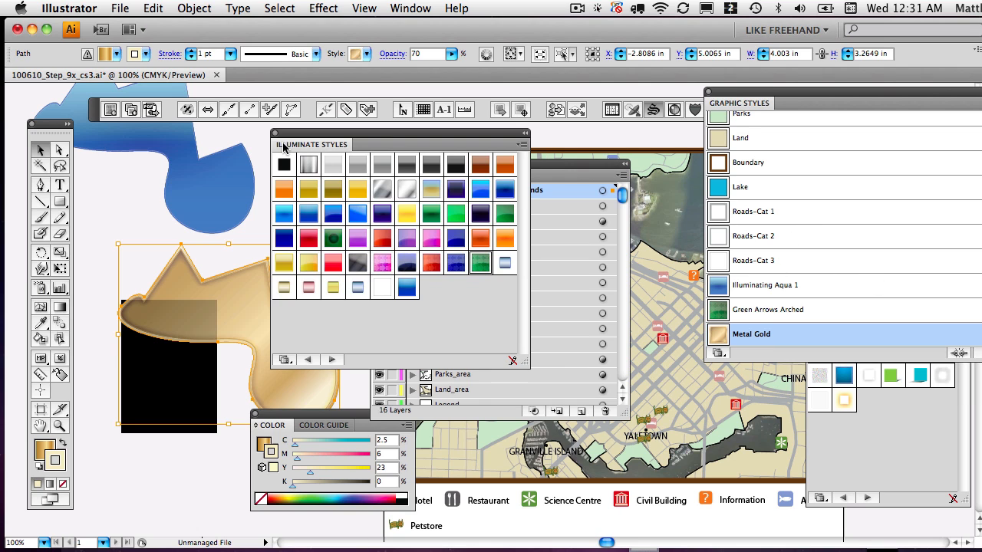
pyautogui.click(277, 136)
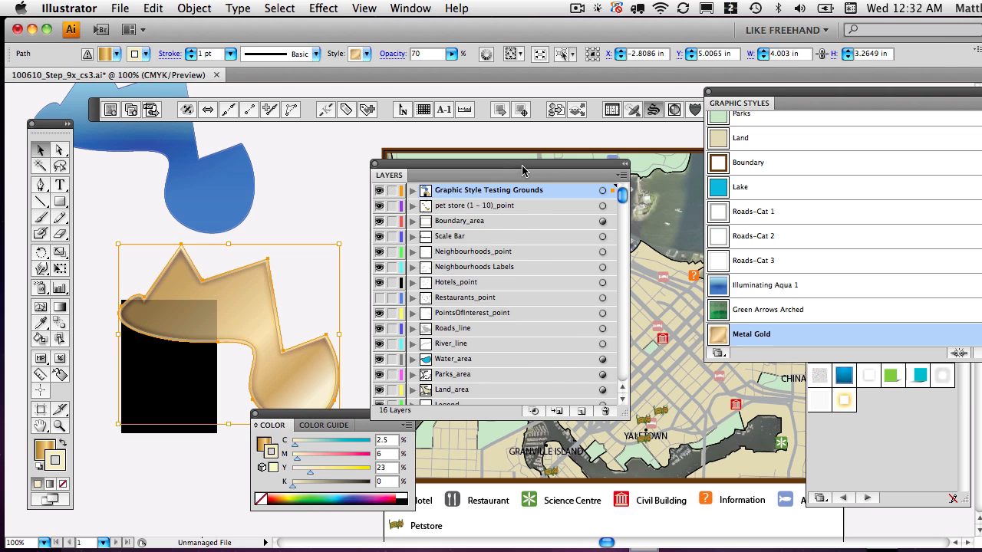
pyautogui.moveTo(552, 181); pyautogui.dragTo(532, 537)
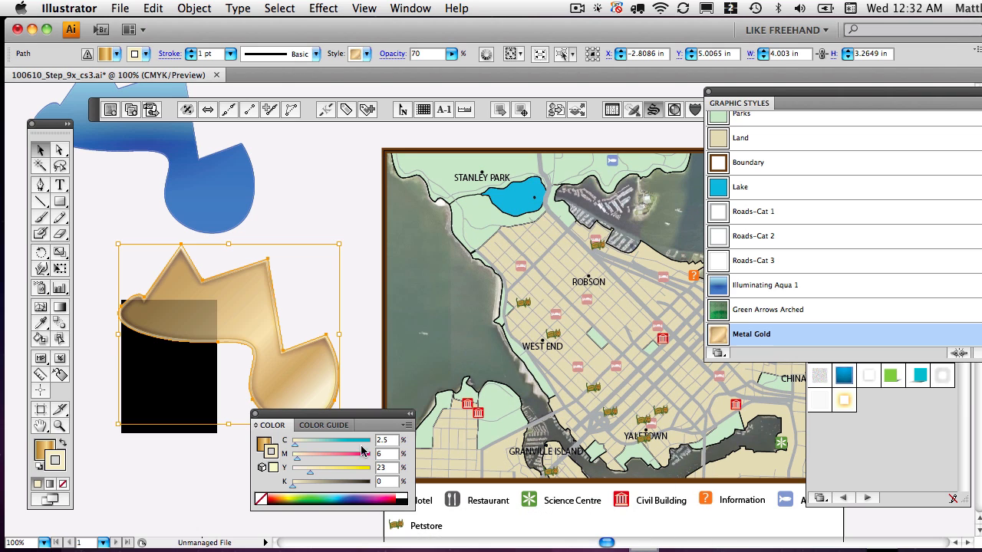
pyautogui.click(255, 416)
# Select all the sample shapes beside the map and delete them.
pyautogui.click(305, 455)
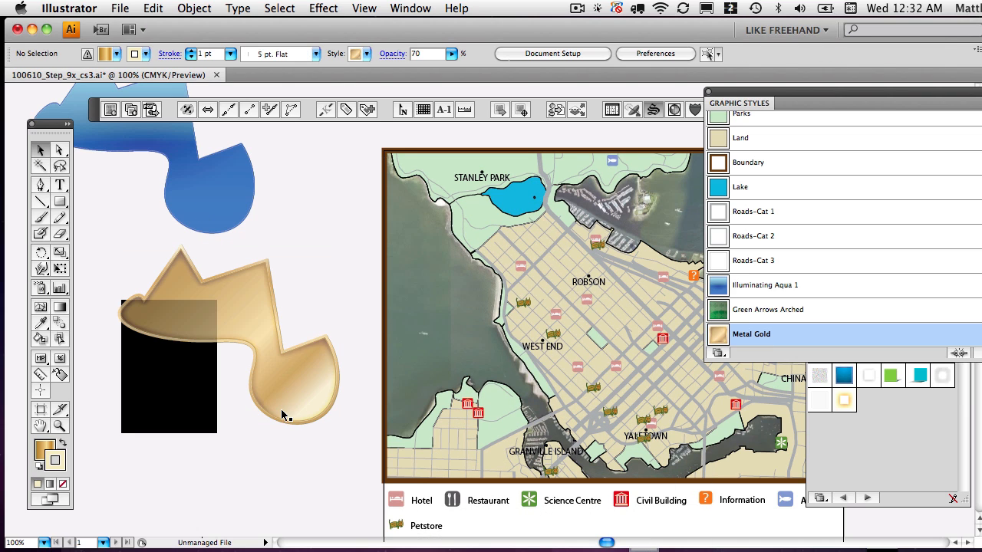
pyautogui.moveTo(311, 456); pyautogui.dragTo(143, 159)
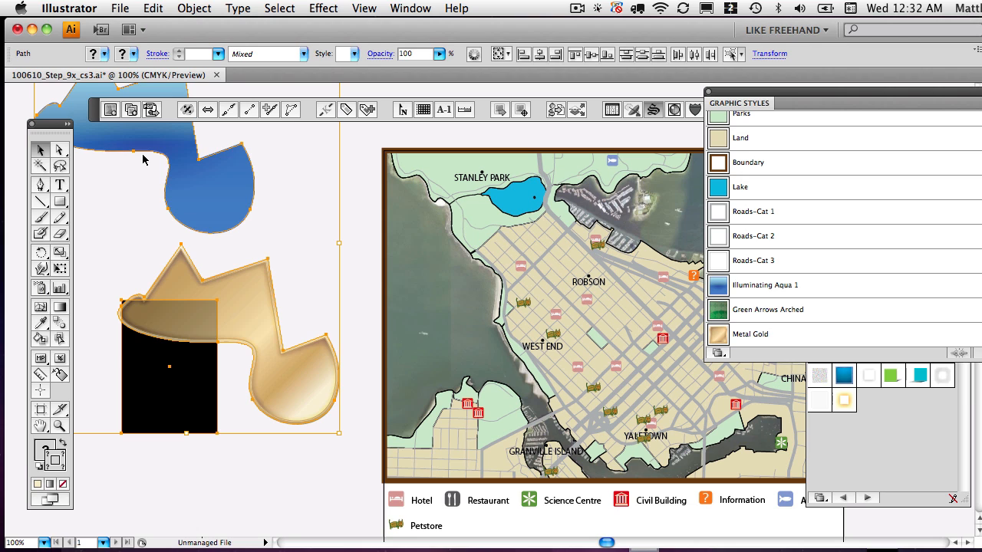
pyautogui.press('Delete')
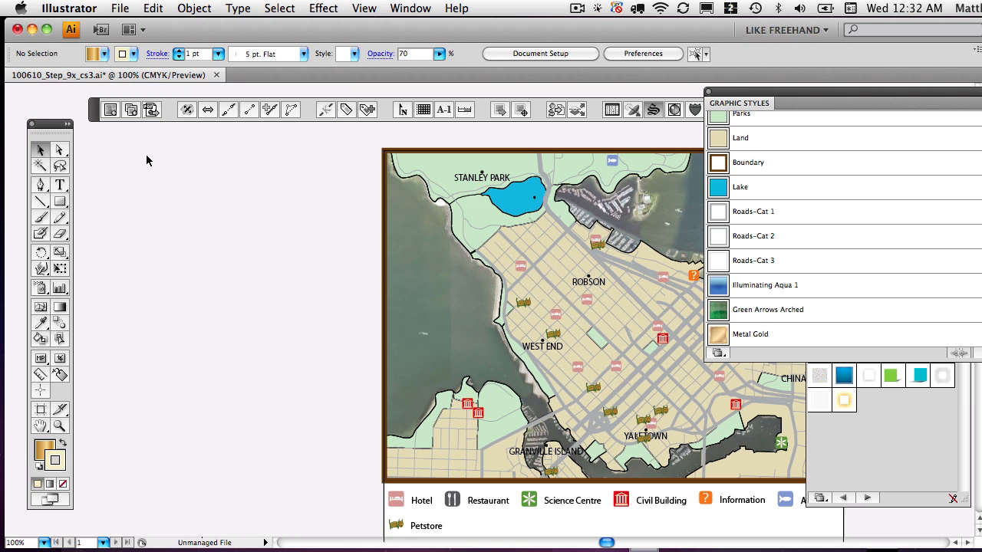
# Place the graphic styles list beside the map and bring back the layer list, enlarged to show every layer.
pyautogui.moveTo(794, 93); pyautogui.dragTo(201, 150)
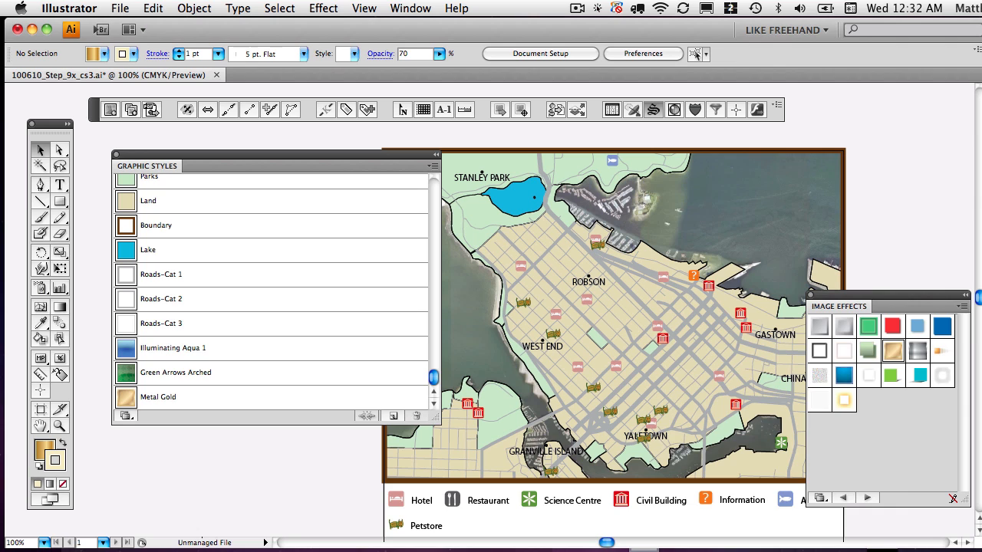
pyautogui.press('F7')
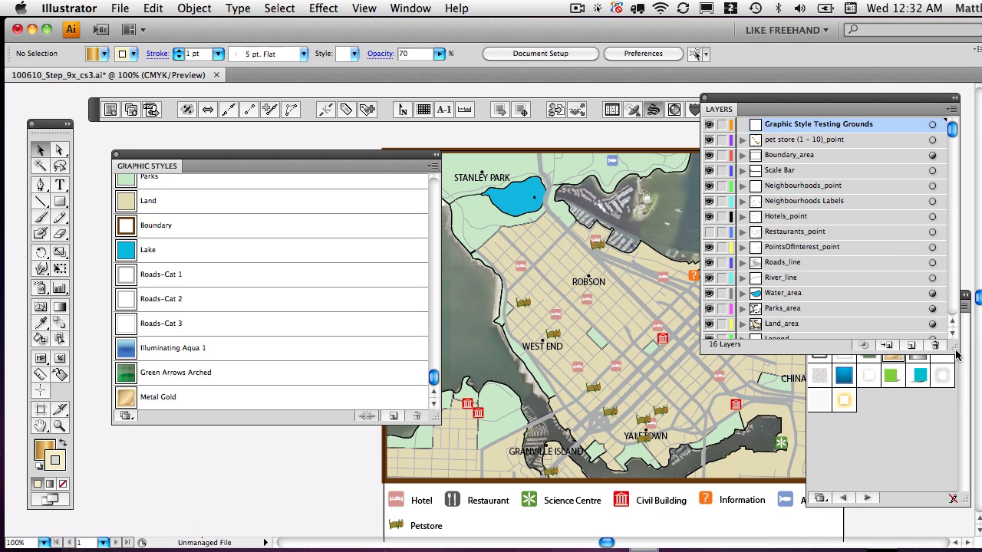
pyautogui.moveTo(952, 348); pyautogui.dragTo(965, 551)
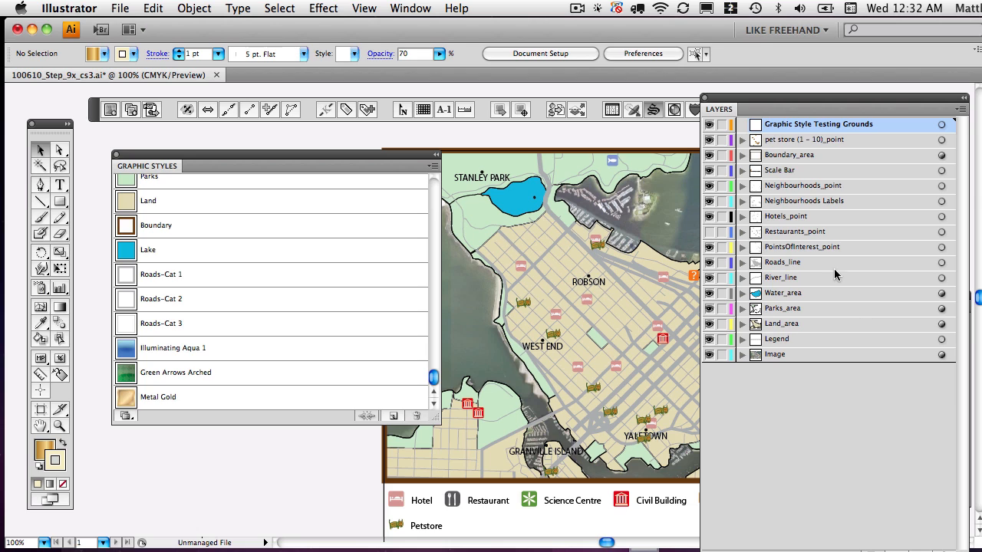
pyautogui.moveTo(406, 162); pyautogui.dragTo(331, 176)
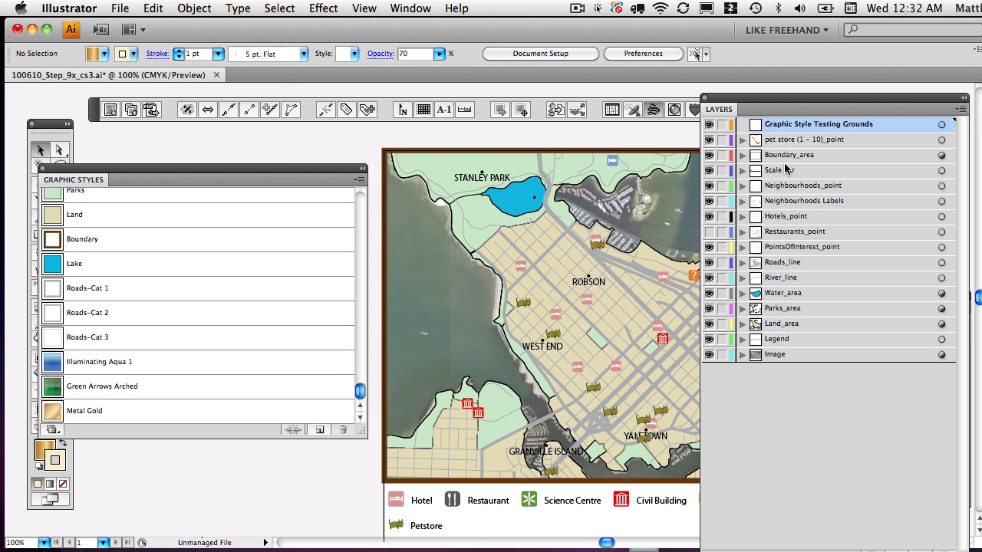
# Apply the Metal Gold graphic style to the whole Land_area layer and deselect the artwork.
pyautogui.click(941, 324)
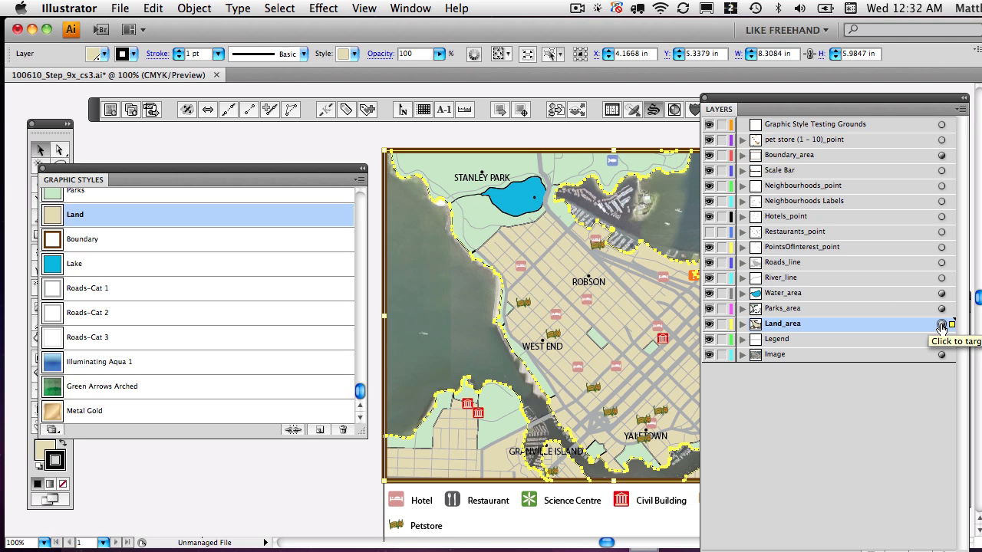
pyautogui.click(81, 415)
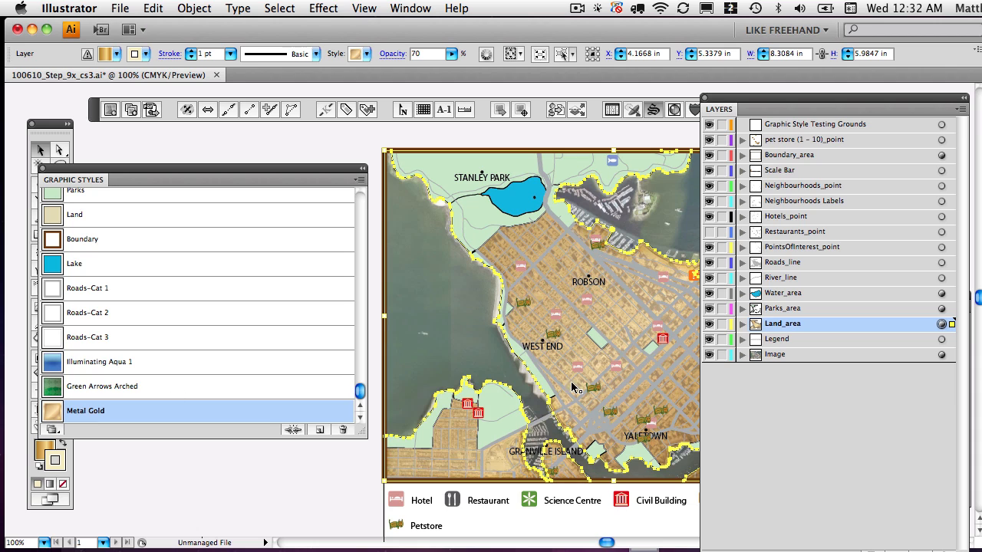
pyautogui.click(334, 147)
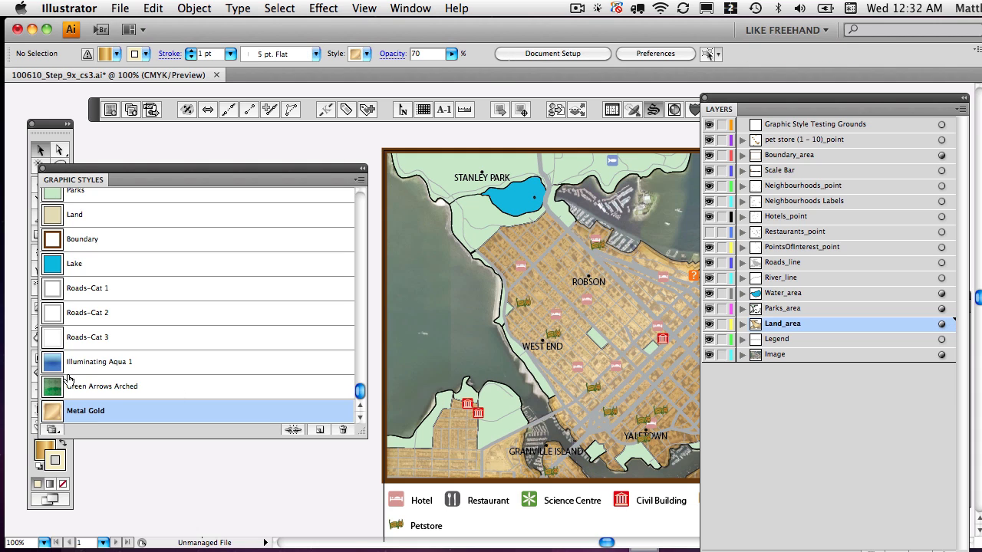
# Examine the gold style on the land areas up close around the downtown blocks and across the whole map.
pyautogui.moveTo(144, 168); pyautogui.dragTo(196, 140)
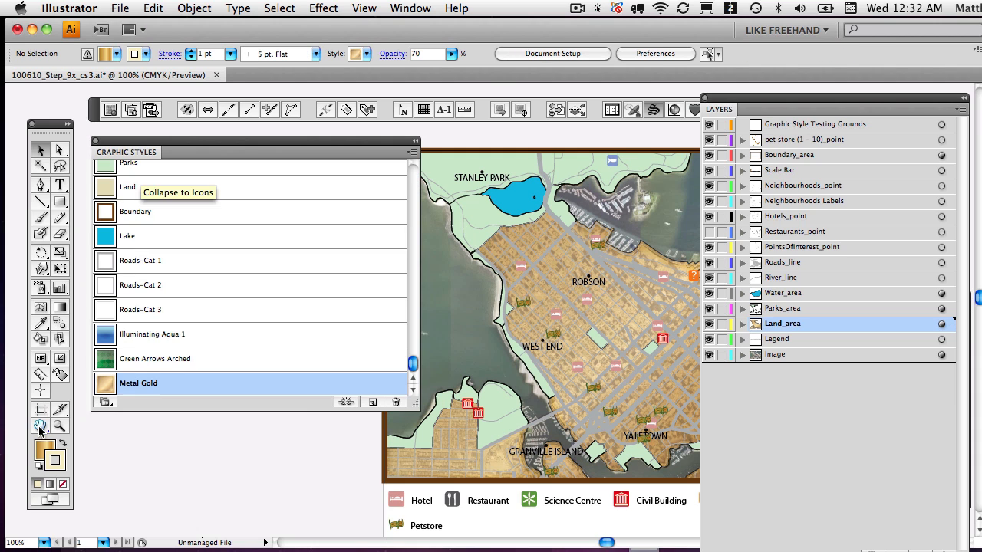
pyautogui.moveTo(627, 364); pyautogui.dragTo(555, 291)
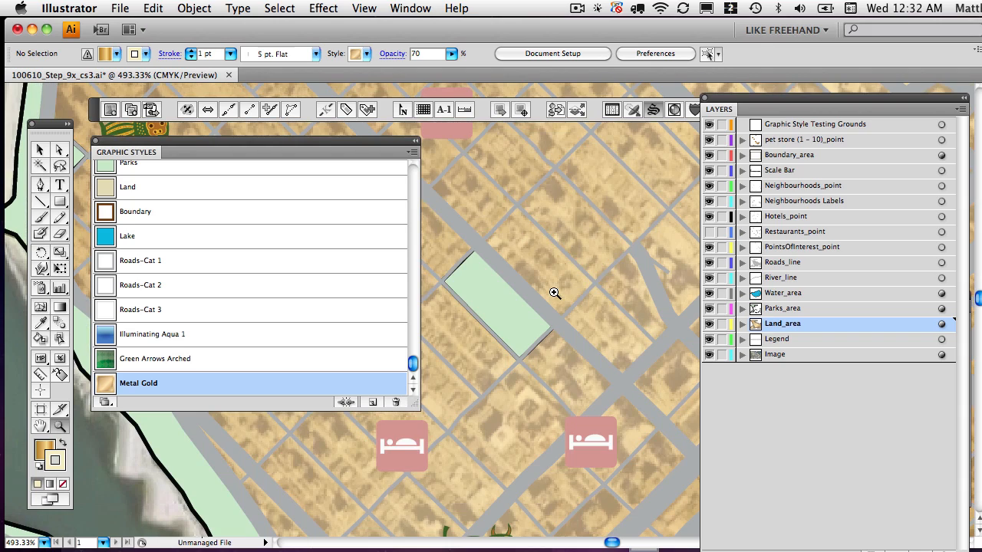
pyautogui.keyDown('alt'); pyautogui.click(557, 263); pyautogui.keyUp('alt')
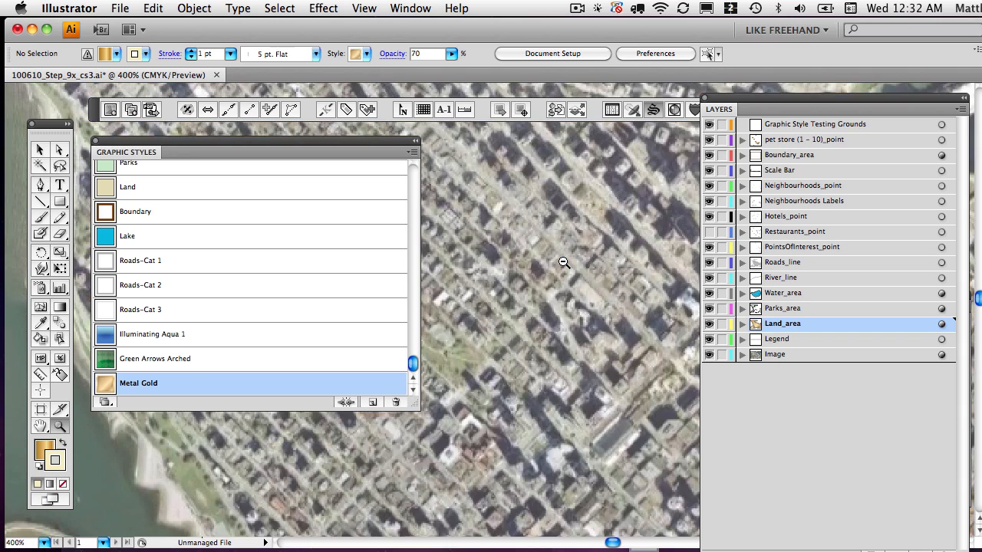
pyautogui.keyDown('alt'); pyautogui.click(596, 273); pyautogui.keyUp('alt')
pyautogui.keyDown('alt'); pyautogui.click(588, 268); pyautogui.keyUp('alt')
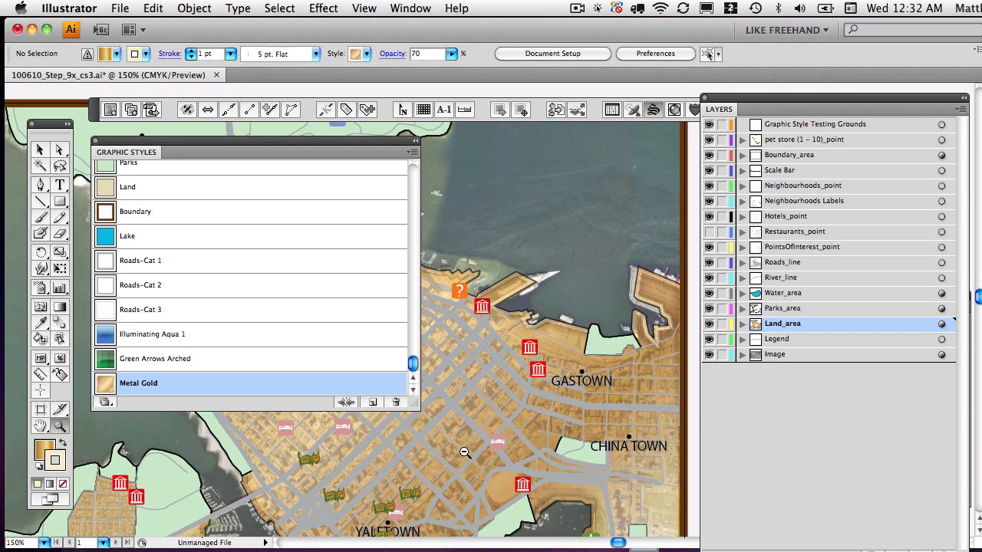
pyautogui.keyDown('alt'); pyautogui.click(442, 462); pyautogui.keyUp('alt')
pyautogui.keyDown('alt'); pyautogui.click(453, 462); pyautogui.keyUp('alt')
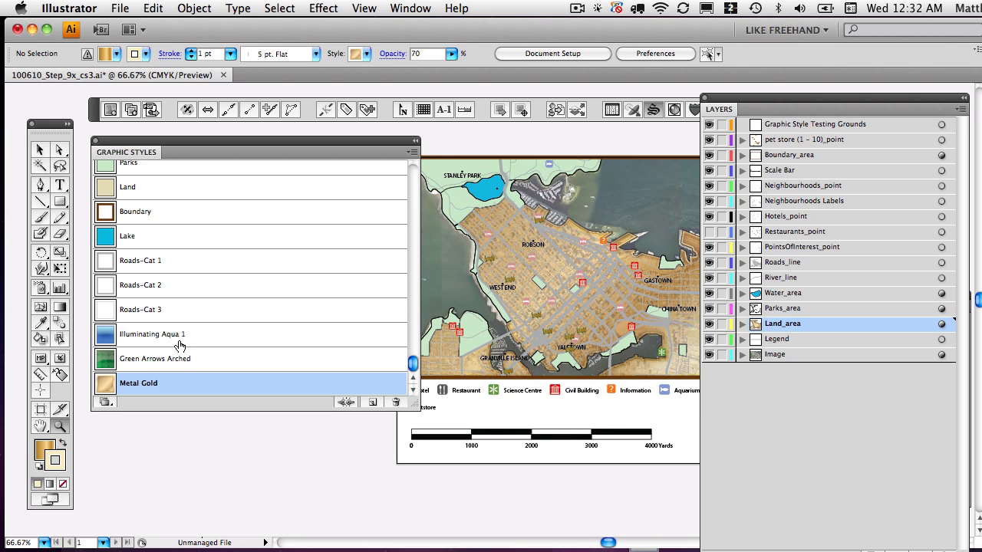
# Try the Green Arrows Arched graphic style on the Parks_area layer and inspect it around Stanley Park and across the map.
pyautogui.click(939, 308)
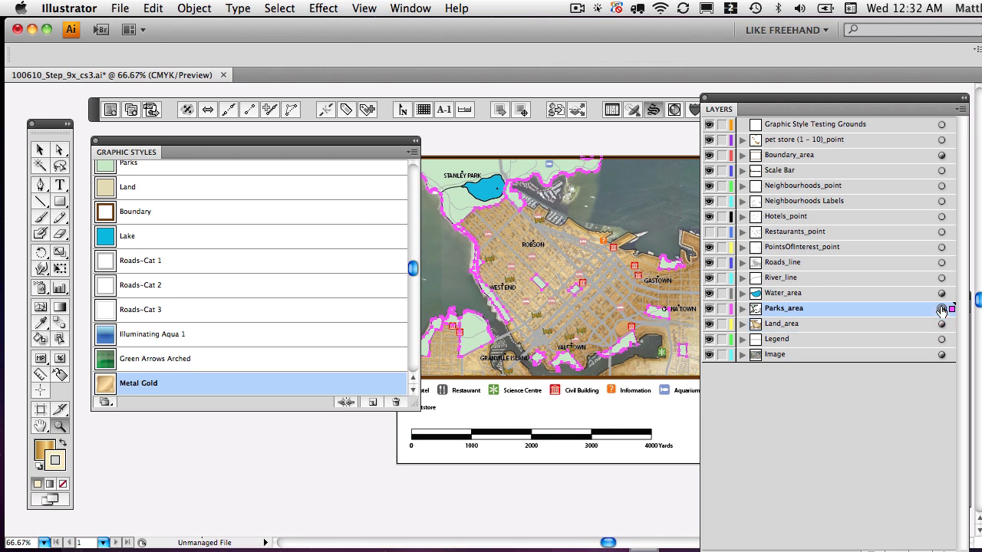
pyautogui.click(170, 371)
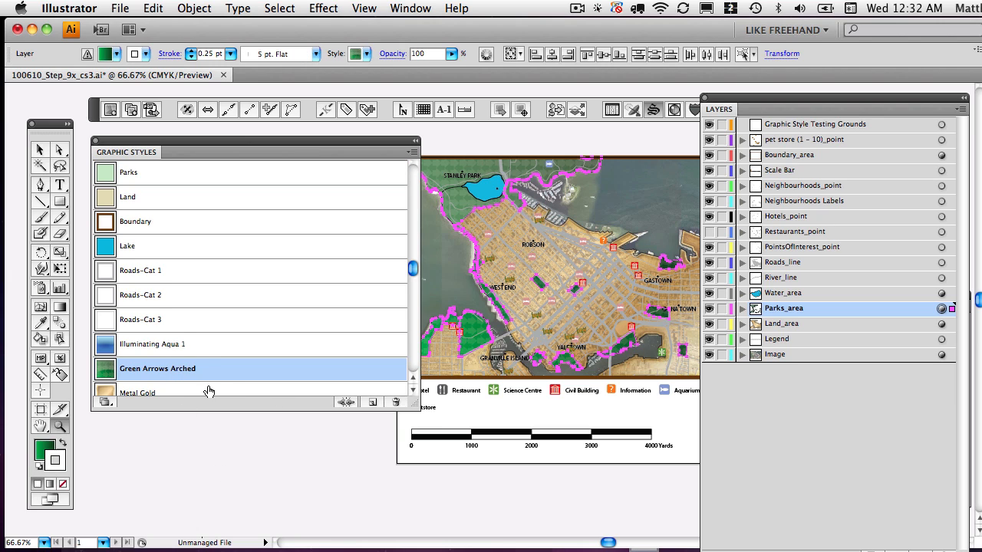
pyautogui.click(58, 429)
pyautogui.moveTo(499, 262); pyautogui.dragTo(416, 144)
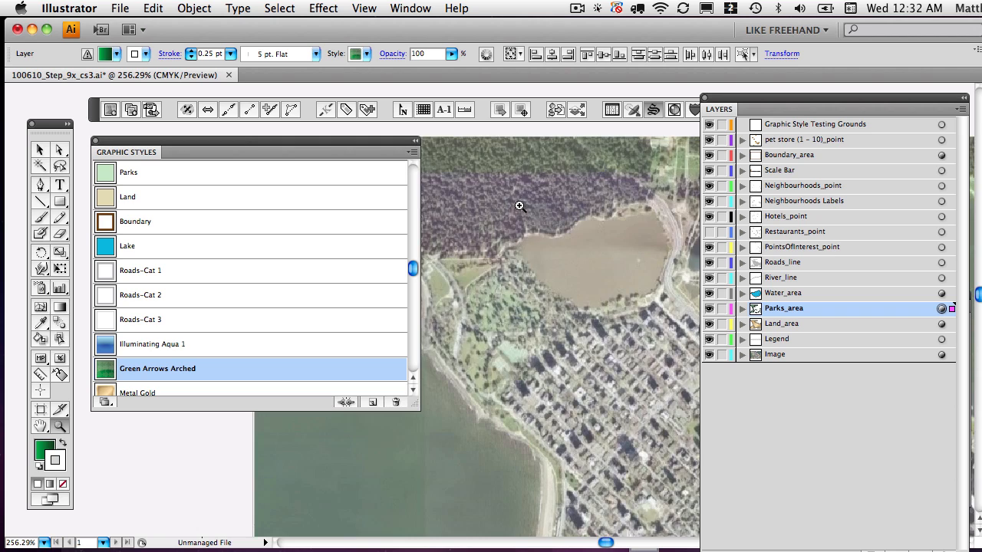
pyautogui.keyDown('alt'); pyautogui.click(524, 335); pyautogui.keyUp('alt')
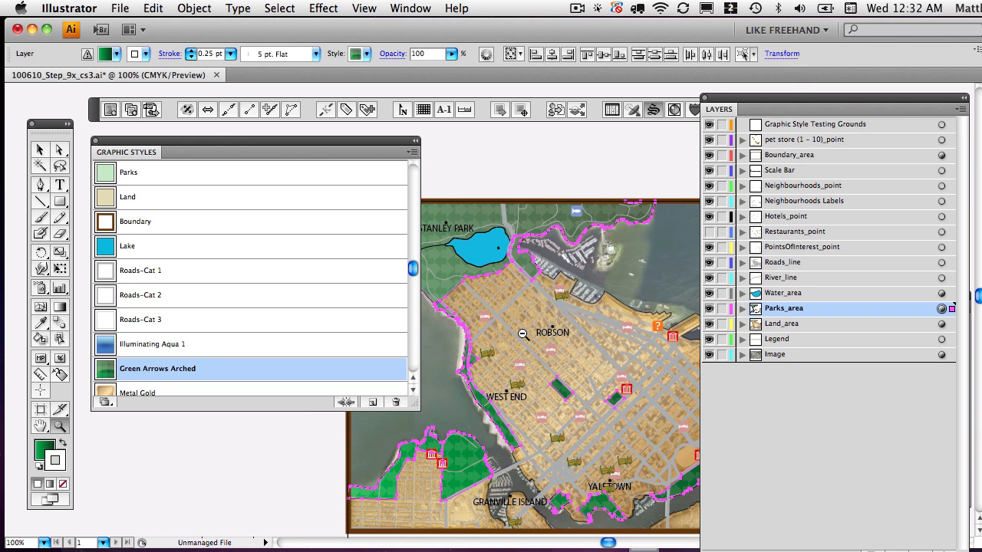
pyautogui.moveTo(569, 405); pyautogui.dragTo(558, 269)
pyautogui.keyDown('alt'); pyautogui.click(561, 317); pyautogui.keyUp('alt')
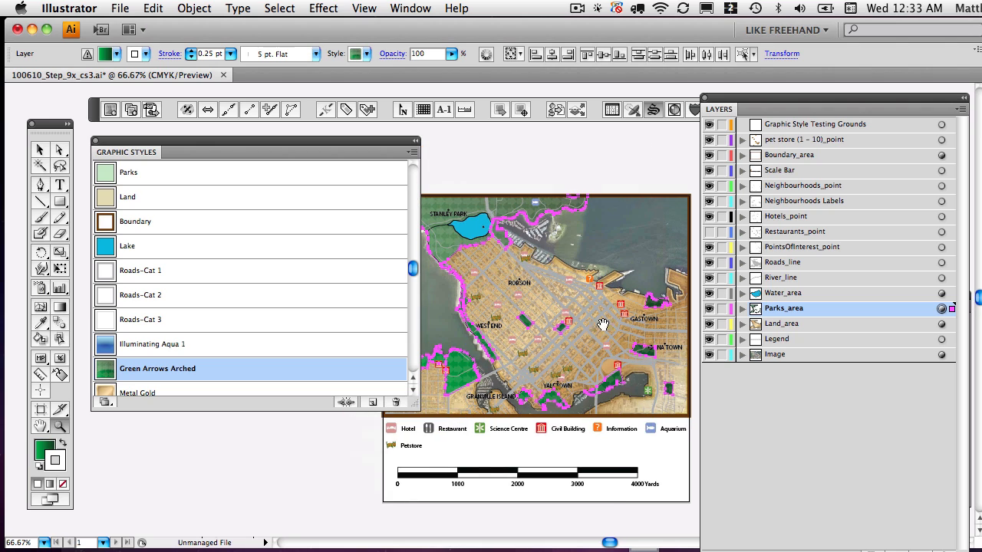
# Apply the original Parks graphic style to the Parks_area layer.
pyautogui.press('v')
pyautogui.click(142, 171)
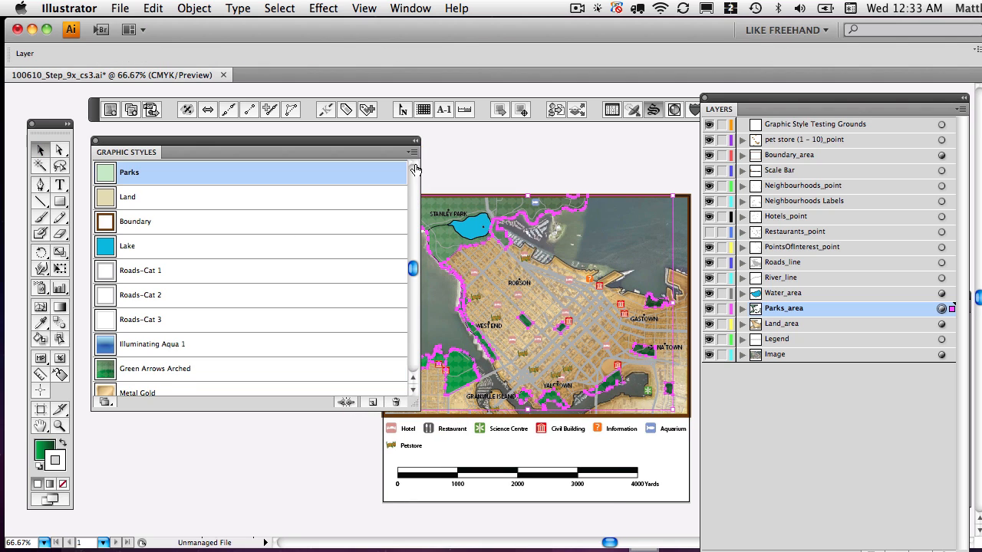
# Apply the Green Arrows Arched graphic style to the whole Parks_area layer and deselect the artwork.
pyautogui.click(502, 154)
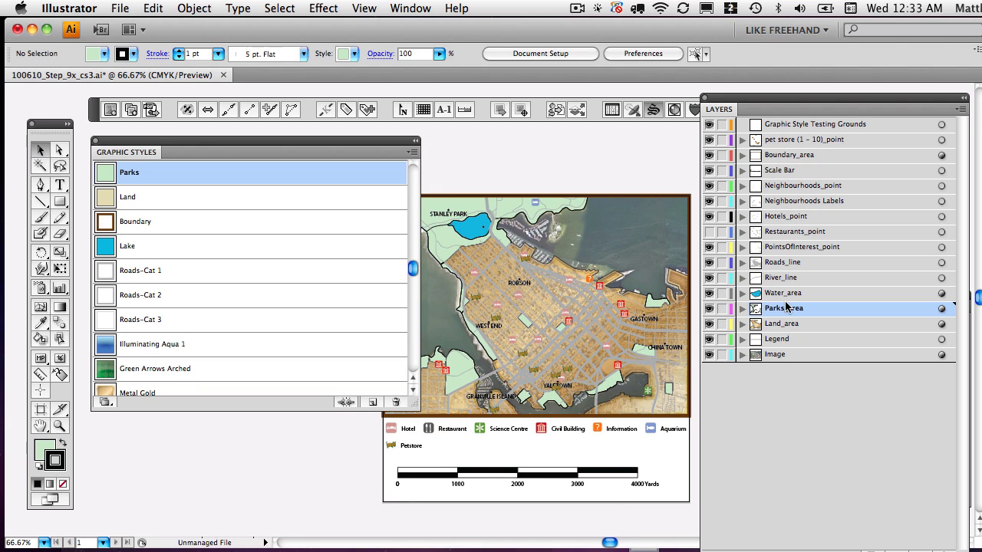
pyautogui.click(942, 310)
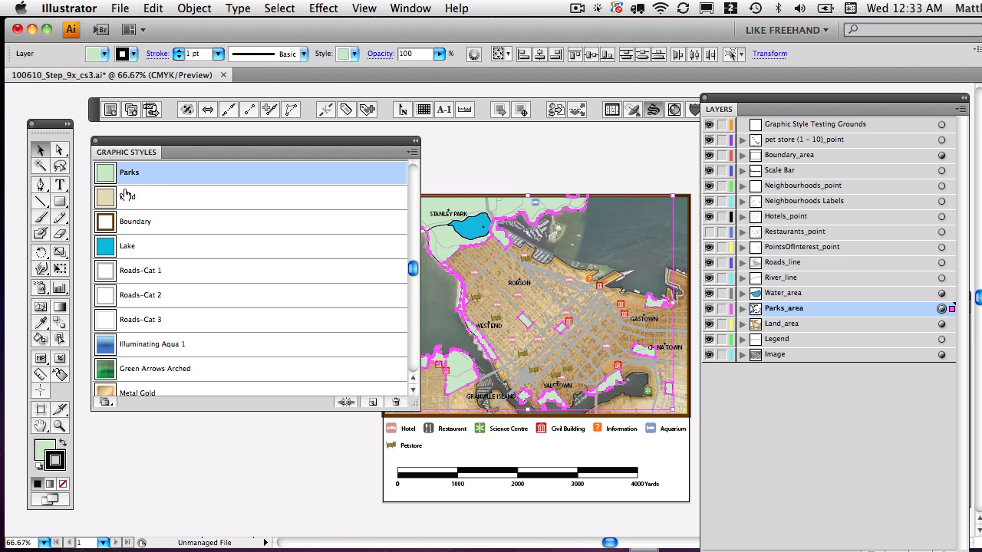
pyautogui.click(150, 369)
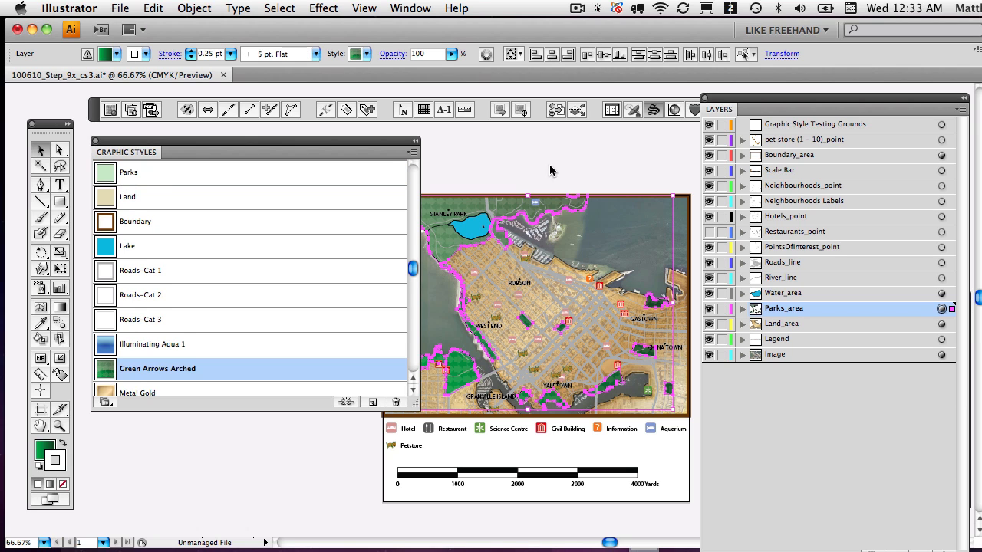
pyautogui.click(543, 187)
pyautogui.moveTo(373, 140); pyautogui.dragTo(332, 133)
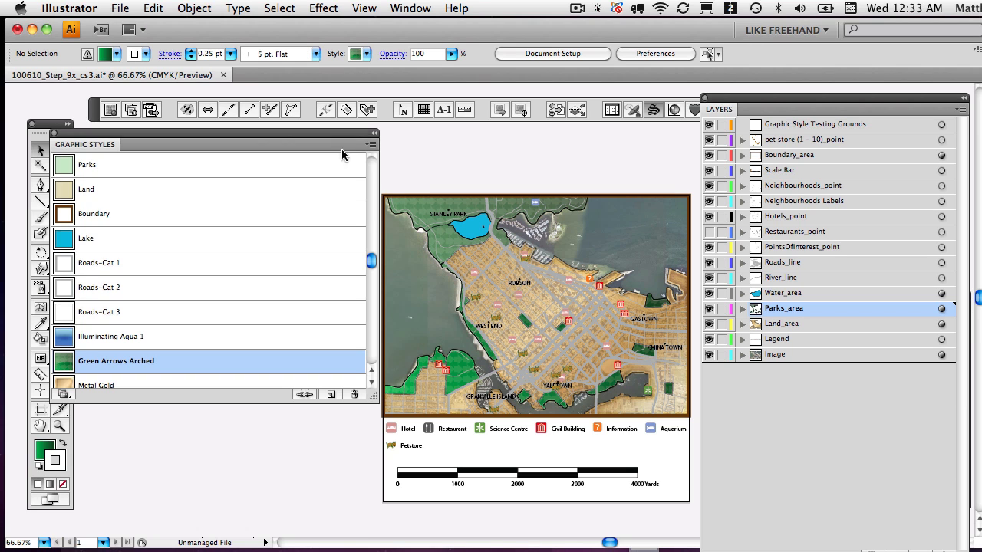
# Try moving the background satellite image away from the map, and undo the move.
pyautogui.click(431, 300)
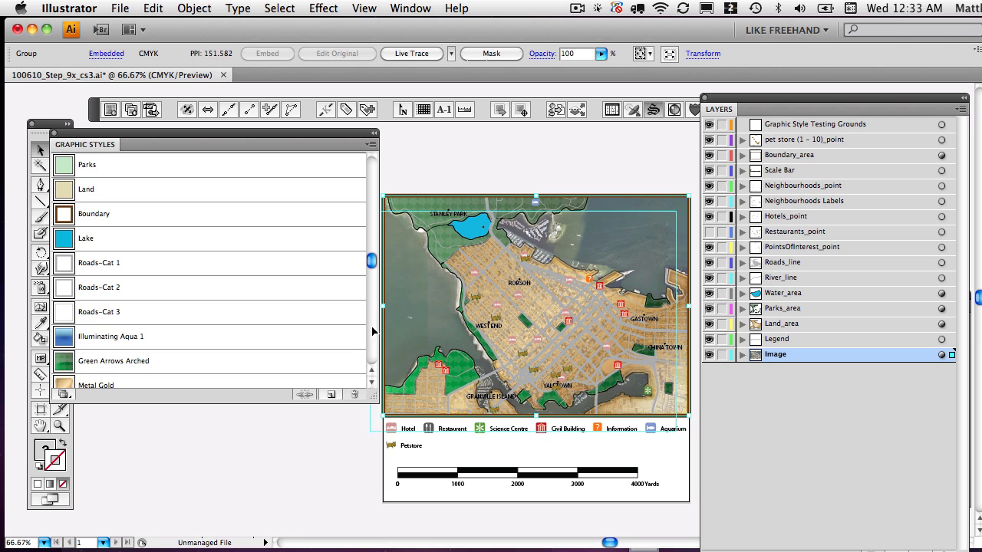
pyautogui.moveTo(374, 331); pyautogui.dragTo(372, 330)
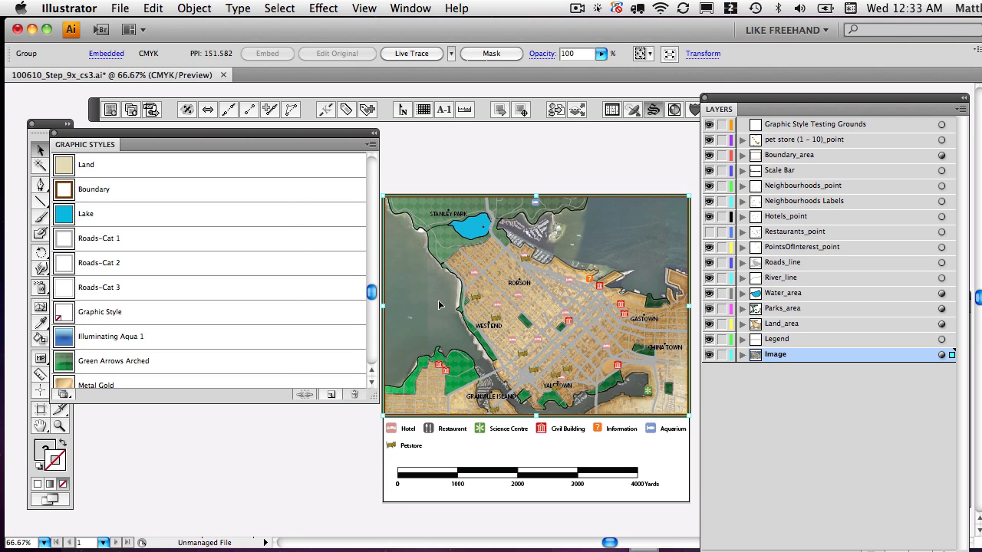
pyautogui.press('super+z')
pyautogui.moveTo(434, 325); pyautogui.dragTo(499, 226)
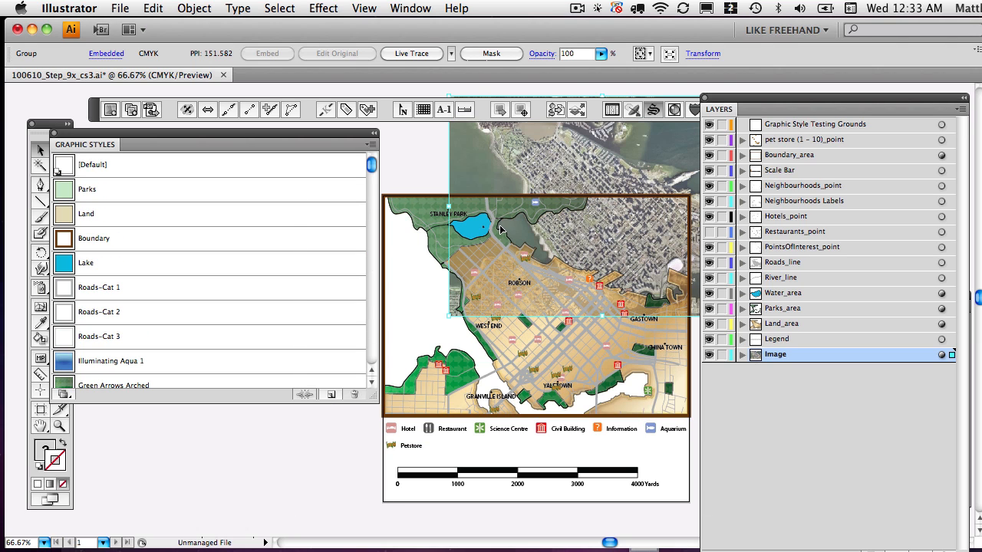
pyautogui.press('super+z')
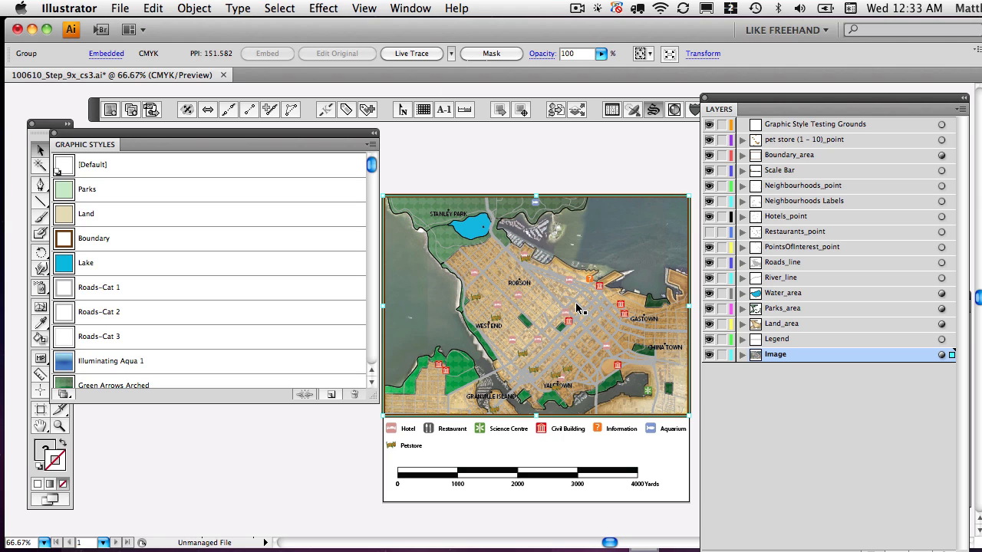
# Apply the Illuminating Aqua 1 graphic style to the Image layer, try shifting the satellite image, and undo the shift.
pyautogui.click(942, 355)
pyautogui.click(129, 368)
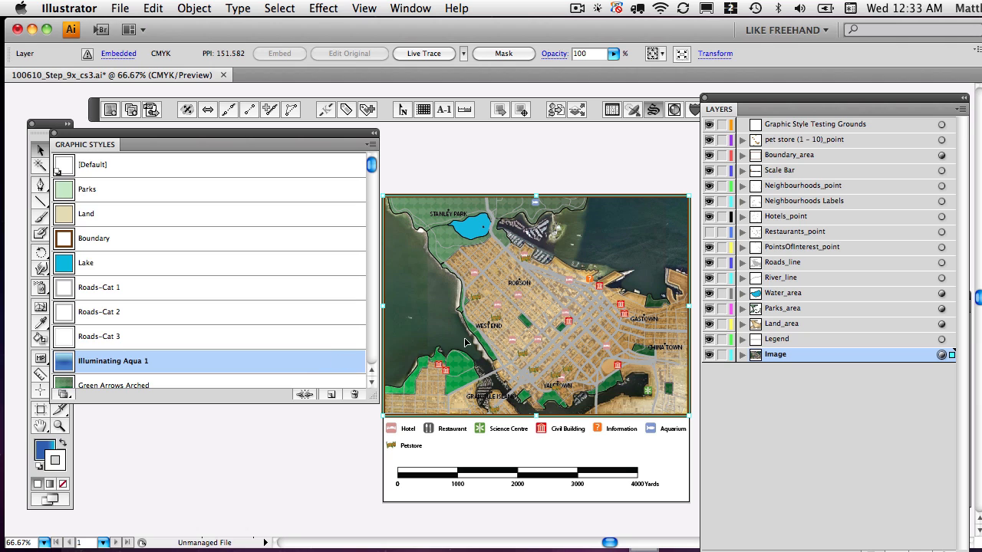
pyautogui.moveTo(622, 259); pyautogui.dragTo(648, 201)
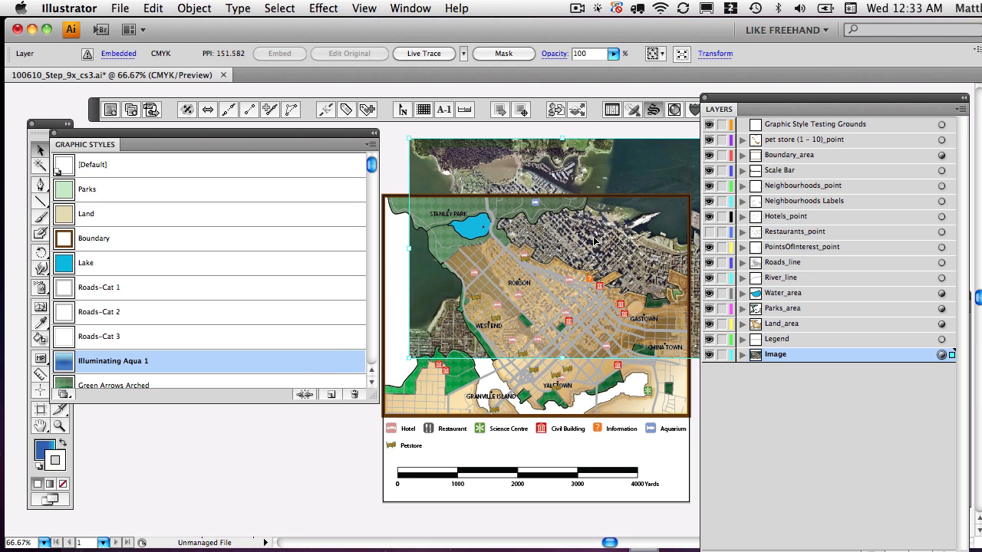
pyautogui.press('super+z')
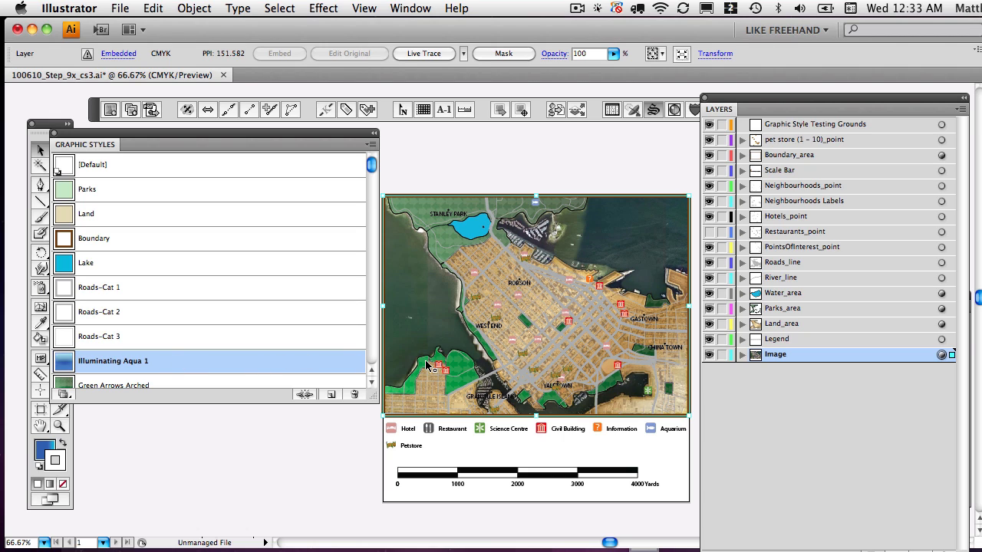
# Hide the Image layer and create a layer named New Water directly above it.
pyautogui.click(710, 356)
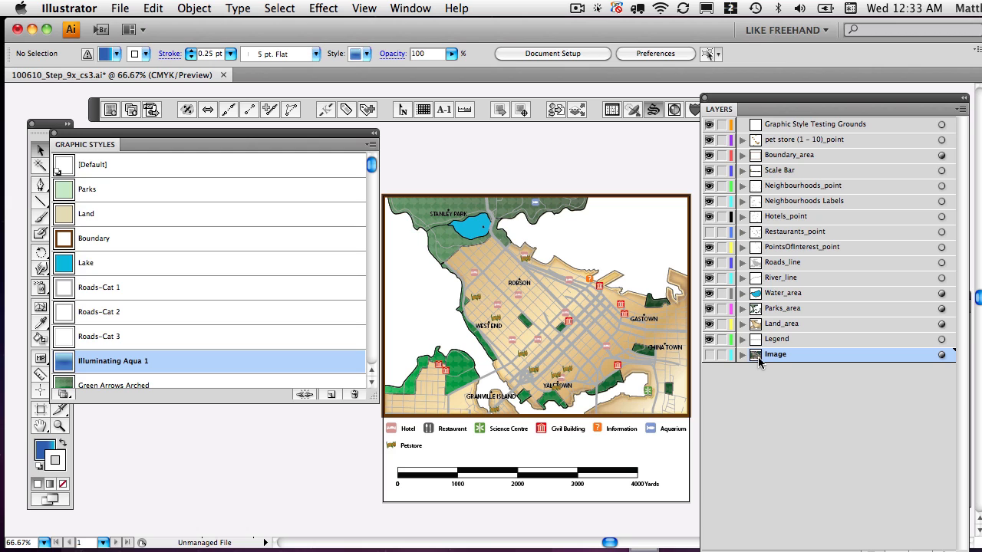
pyautogui.click(921, 551)
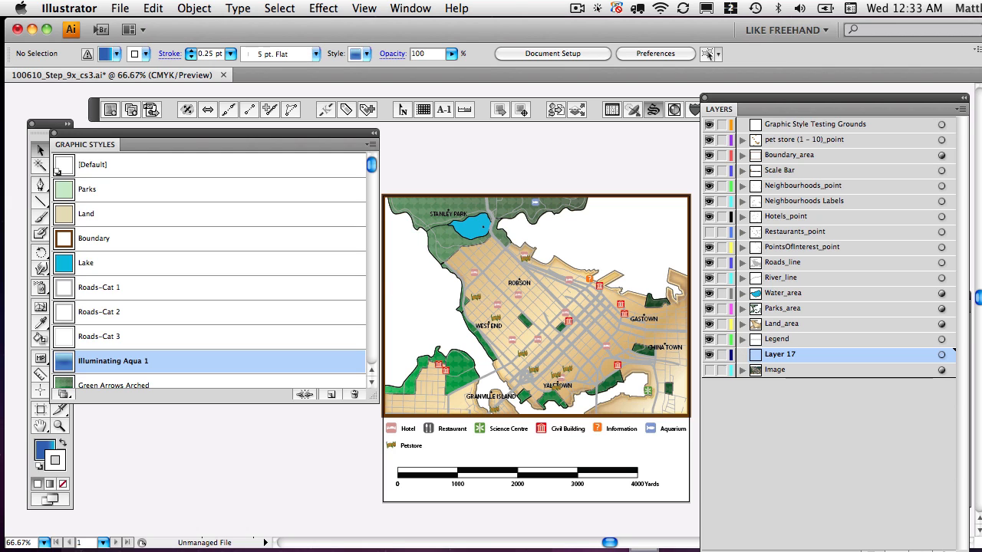
pyautogui.doubleClick(783, 354)
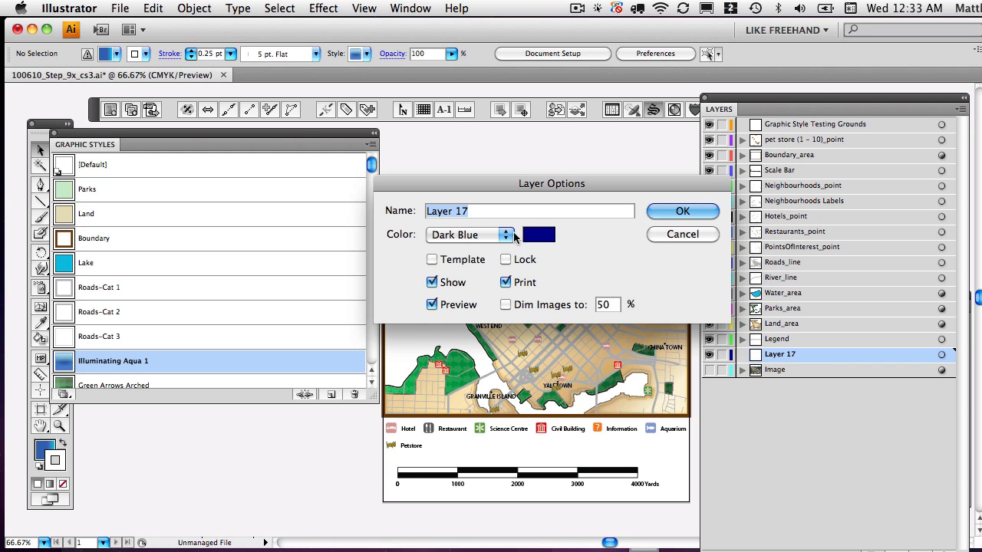
pyautogui.write('New Water')
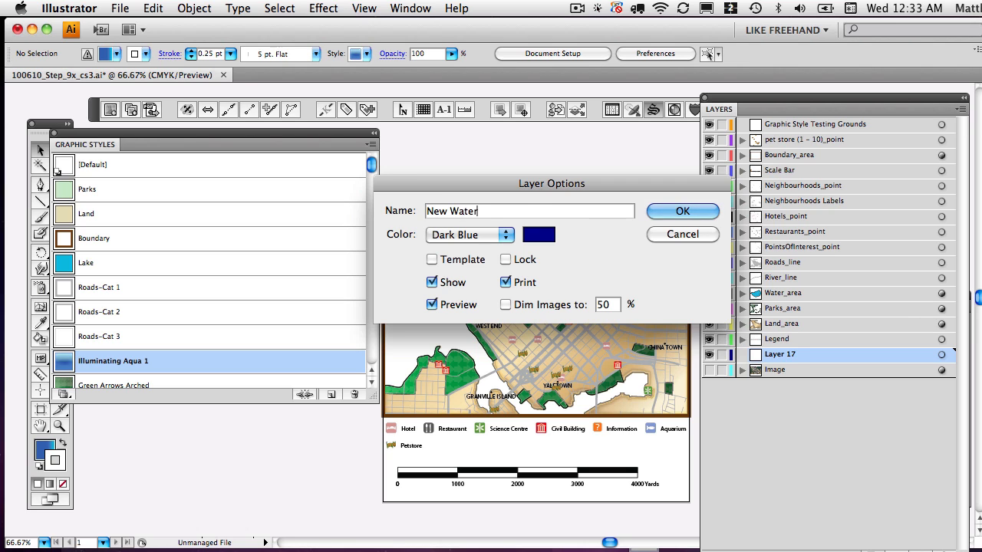
pyautogui.press('Return')
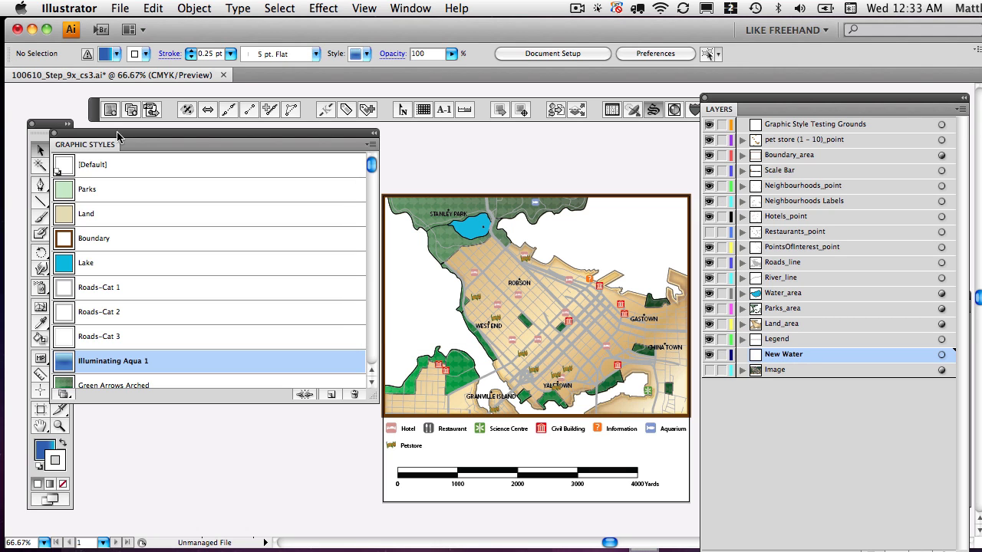
# Draw a blue gradient rectangle about 8.32 by 5.99 in over the full map frame on the New Water layer.
pyautogui.moveTo(55, 145); pyautogui.dragTo(100, 419)
pyautogui.click(60, 202)
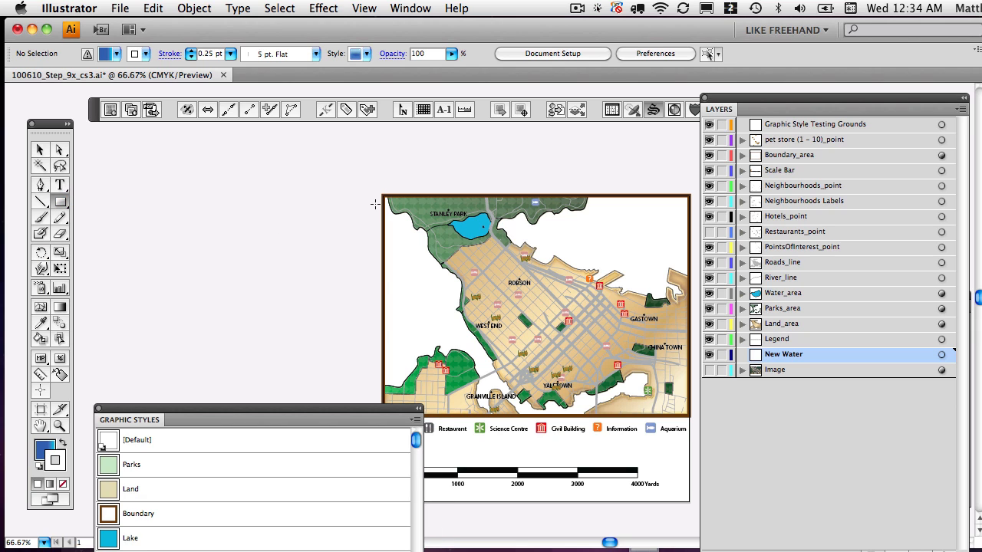
pyautogui.moveTo(382, 195); pyautogui.dragTo(690, 417)
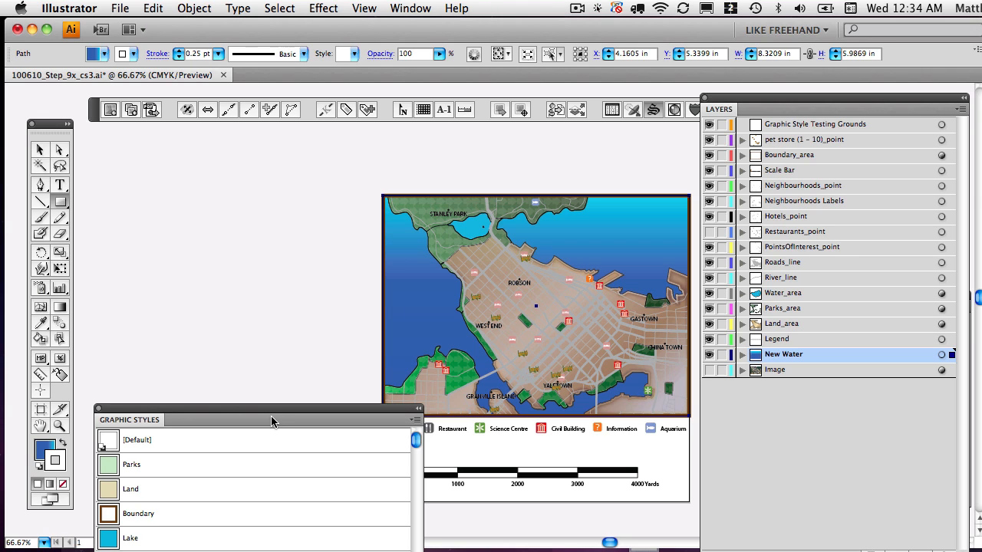
pyautogui.moveTo(272, 420); pyautogui.dragTo(309, 210)
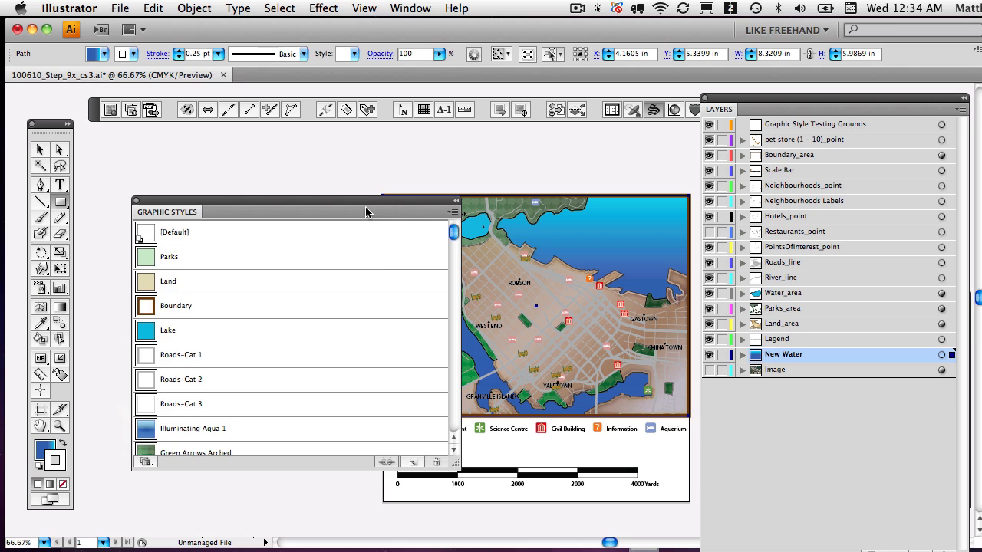
pyautogui.moveTo(342, 200); pyautogui.dragTo(293, 199)
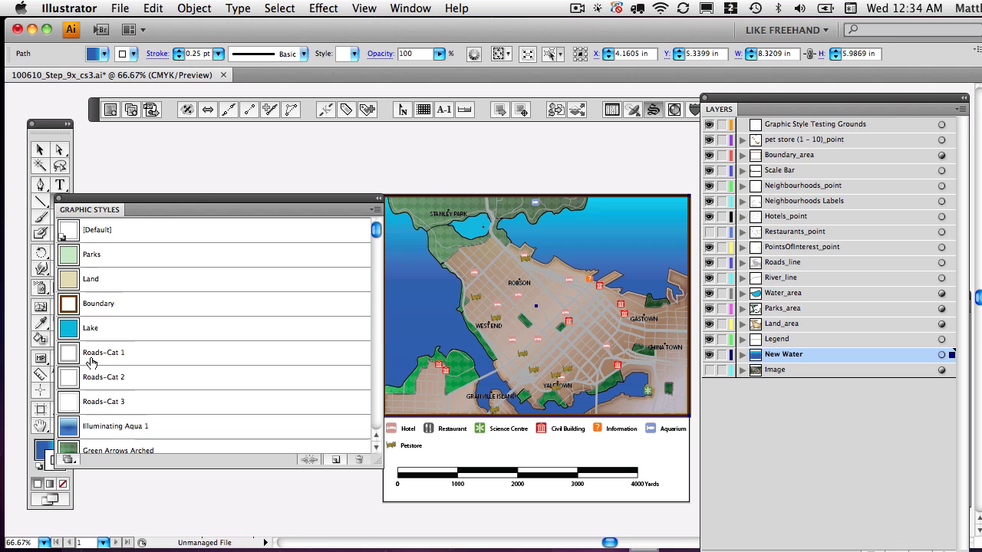
# Open the Artistic_Ink brush library and arrange it and the graphic styles clear of the empty canvas beside the map.
pyautogui.click(411, 9)
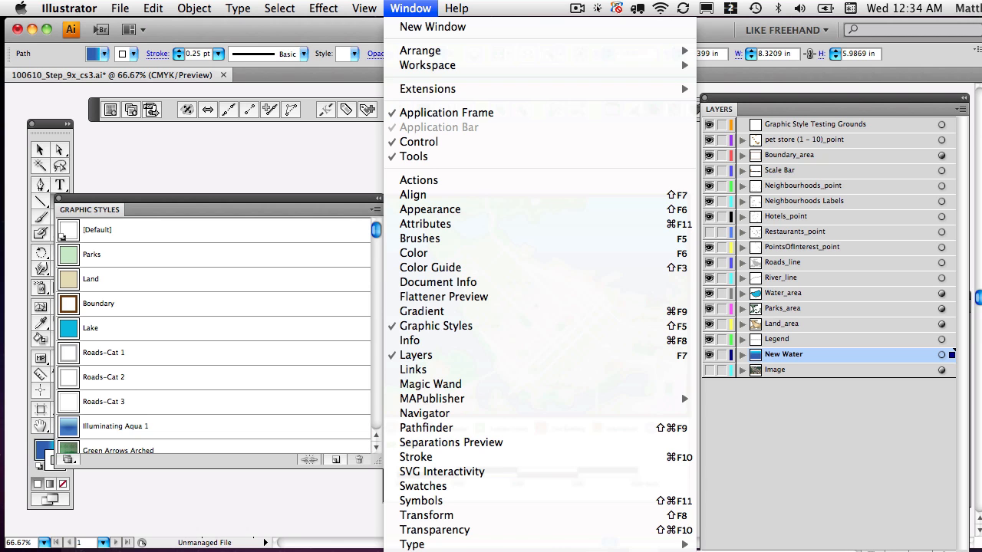
pyautogui.click(690, 551)
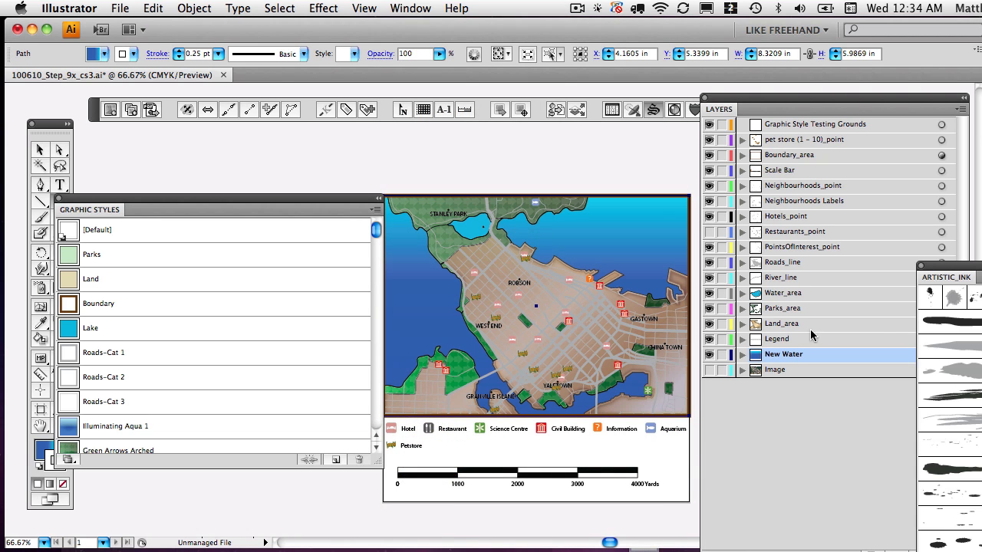
pyautogui.moveTo(980, 265); pyautogui.dragTo(244, 110)
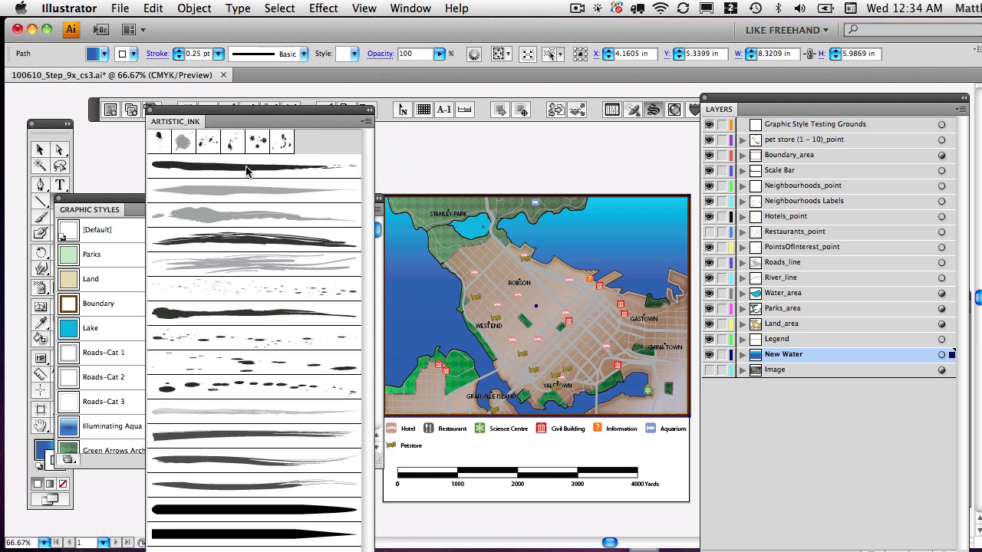
pyautogui.moveTo(291, 115); pyautogui.dragTo(270, 283)
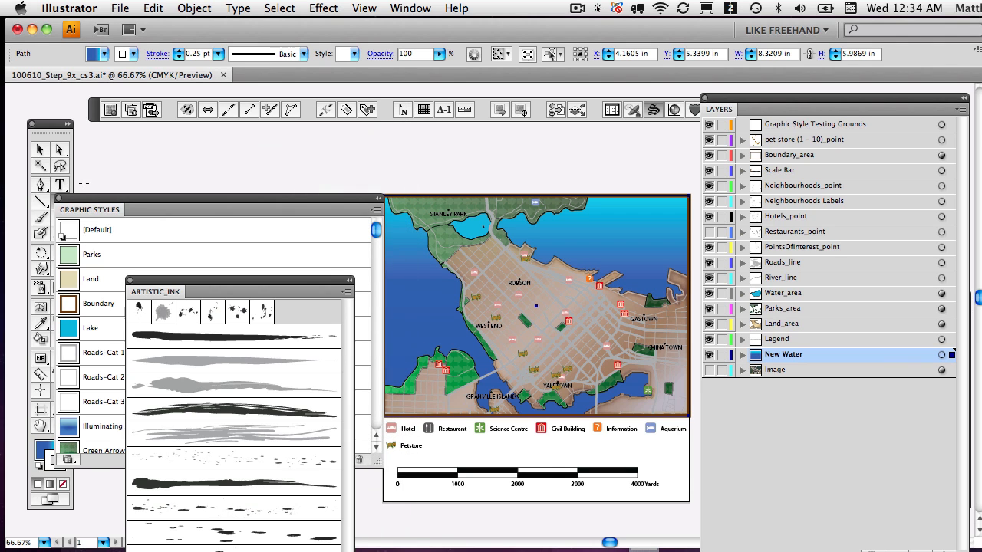
pyautogui.moveTo(91, 199); pyautogui.dragTo(583, 406)
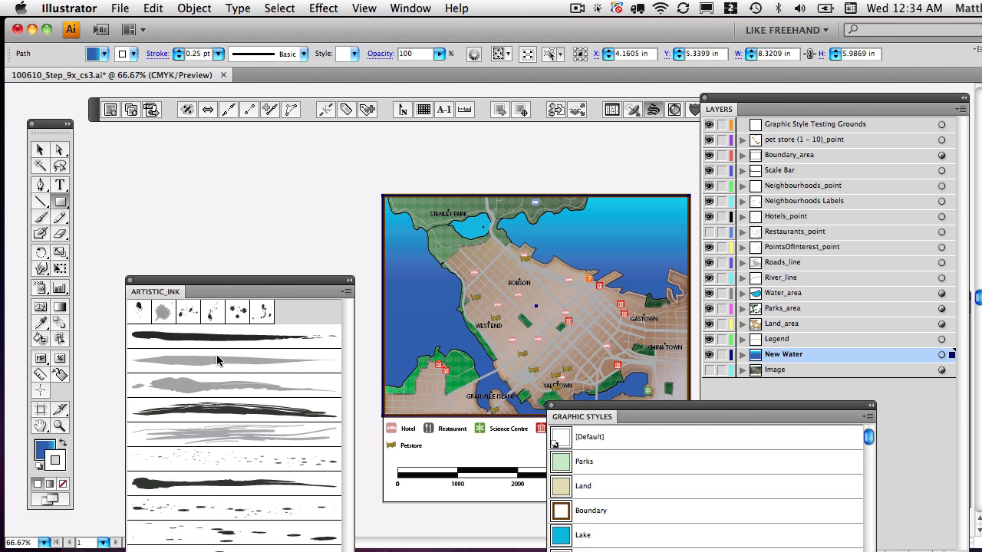
# Draw a slanted line about 4.56 in wide on the Graphic Style Testing Grounds layer and apply the first Artistic_Ink stroke brush.
pyautogui.click(802, 127)
pyautogui.click(40, 201)
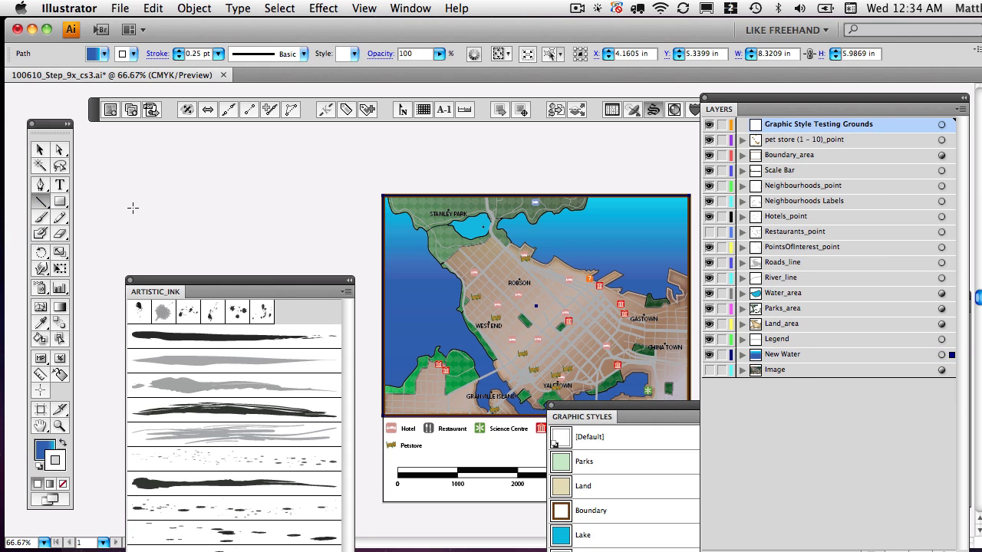
pyautogui.moveTo(132, 208); pyautogui.dragTo(297, 167)
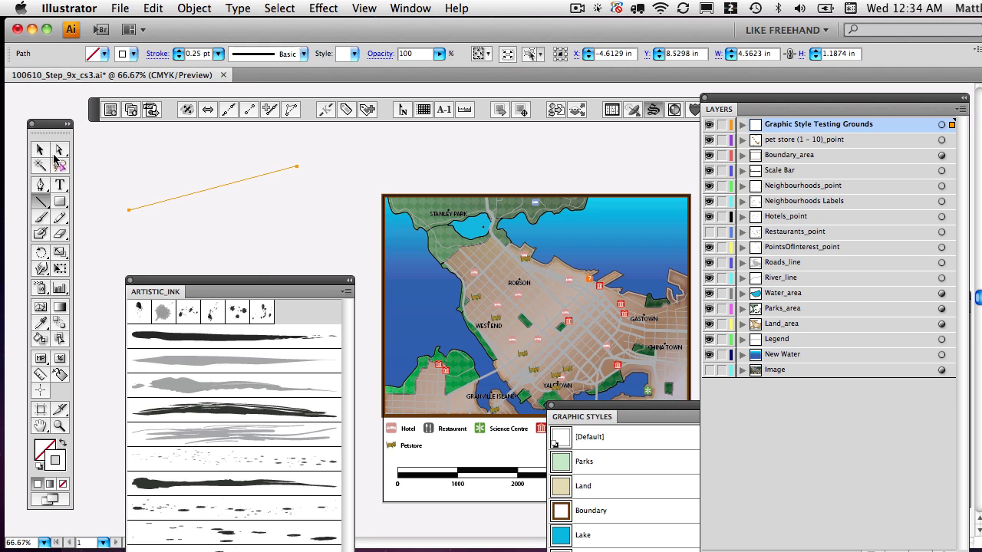
pyautogui.click(179, 343)
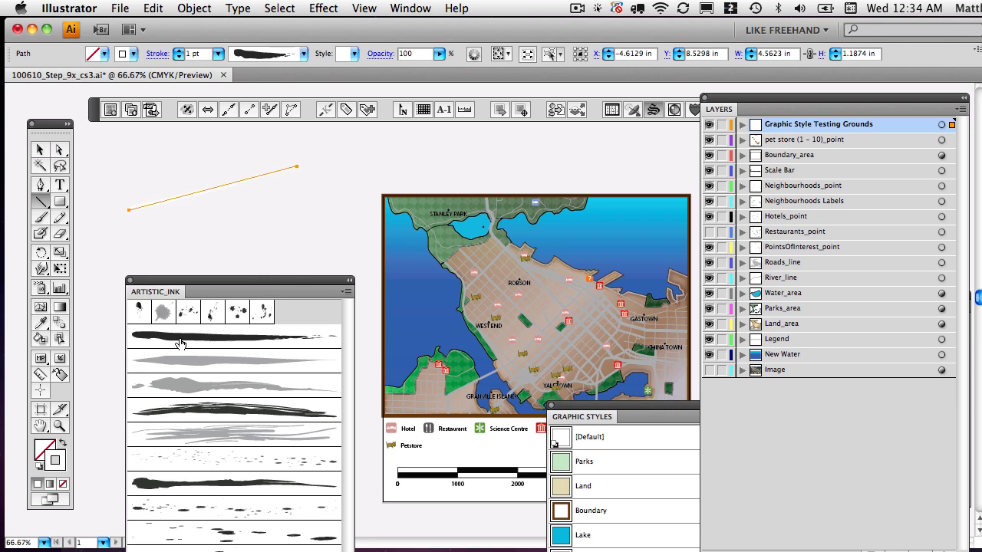
# Give the brushed line a near-black 050505 stroke colour, trying a 6 pt weight and settling on 1 pt.
pyautogui.click(218, 54)
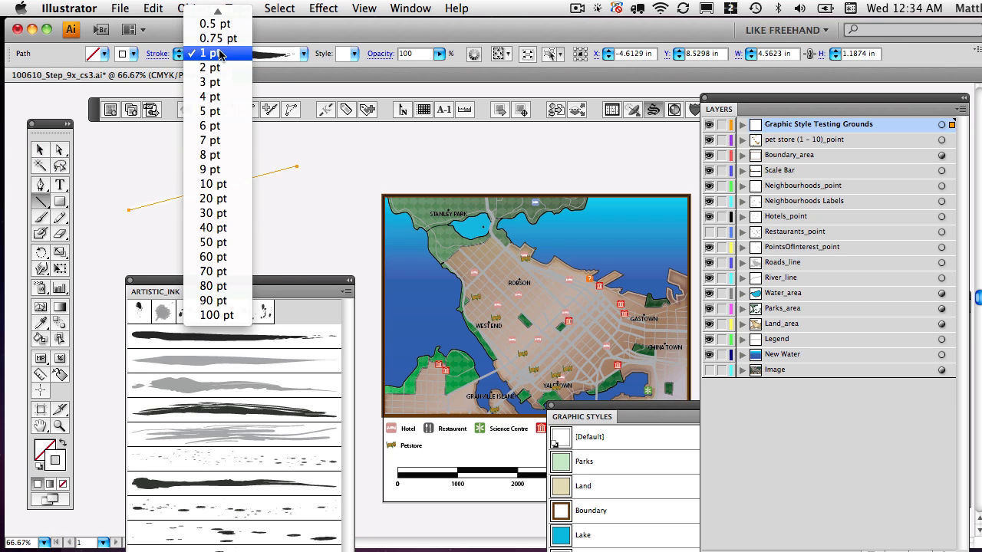
pyautogui.click(221, 128)
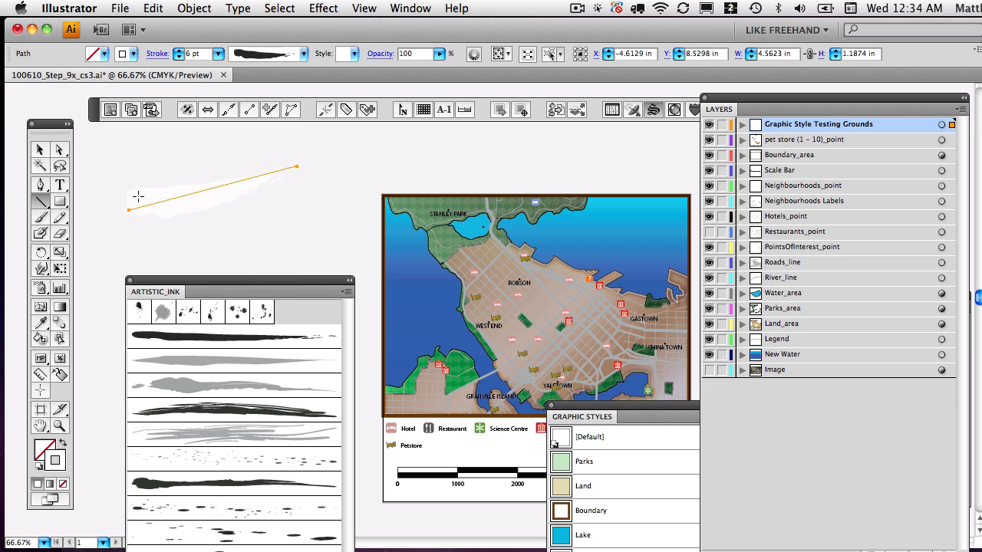
pyautogui.doubleClick(64, 459)
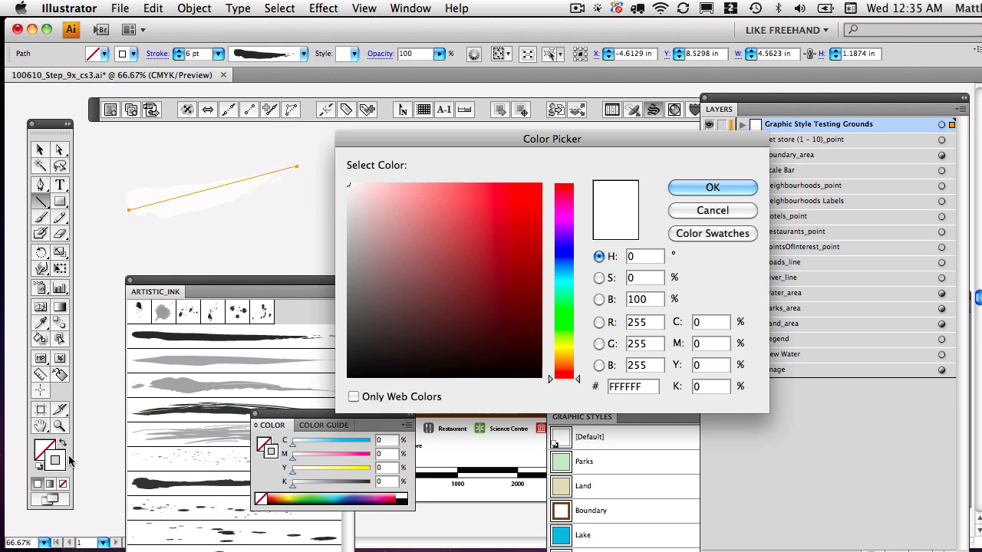
pyautogui.click(370, 369)
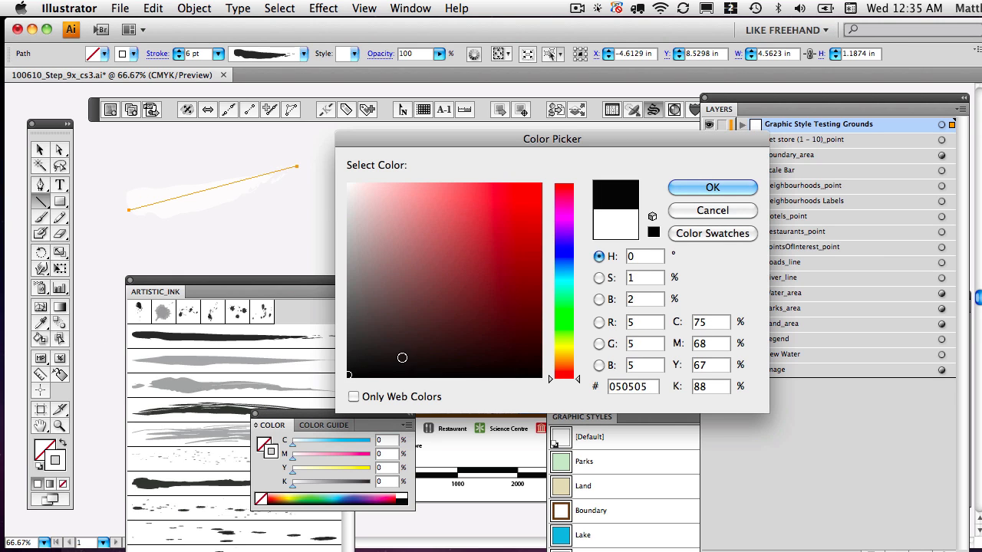
pyautogui.click(707, 192)
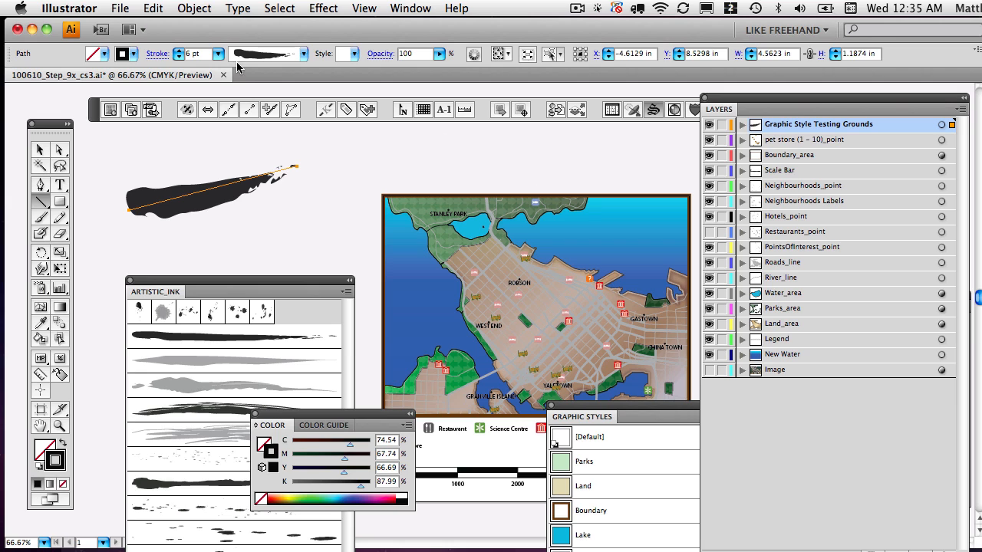
pyautogui.click(218, 54)
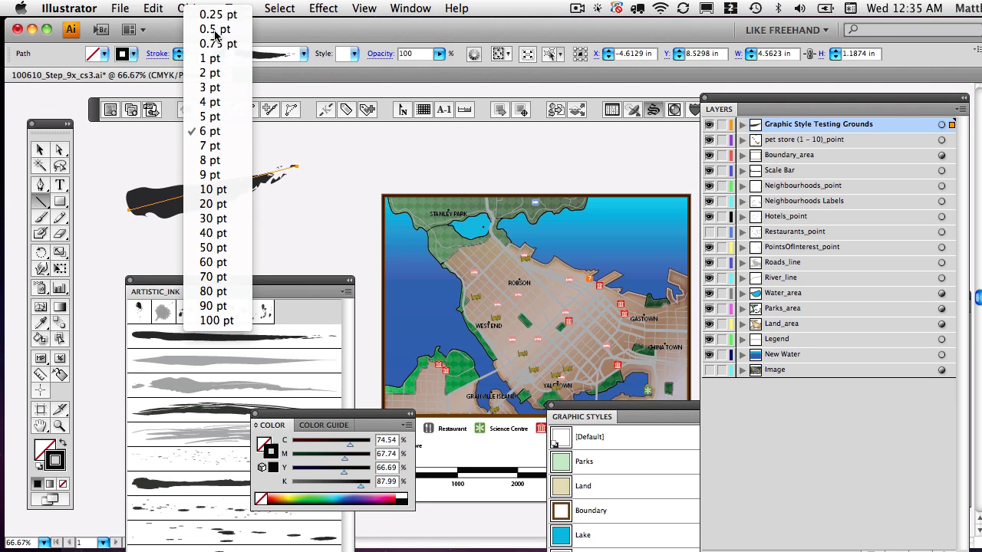
pyautogui.click(221, 58)
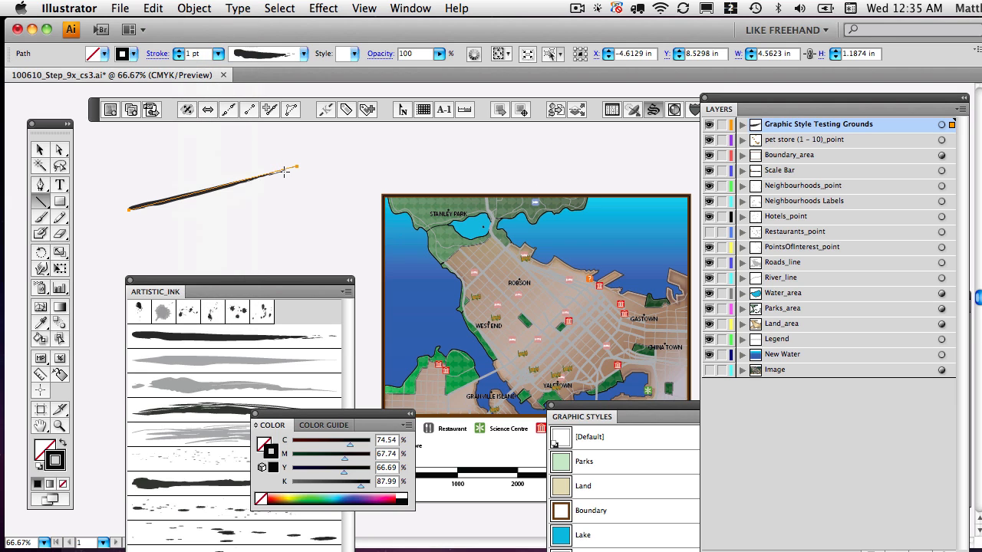
# Select the brushed test line and store its appearance as a new graphic style.
pyautogui.click(42, 151)
pyautogui.click(332, 206)
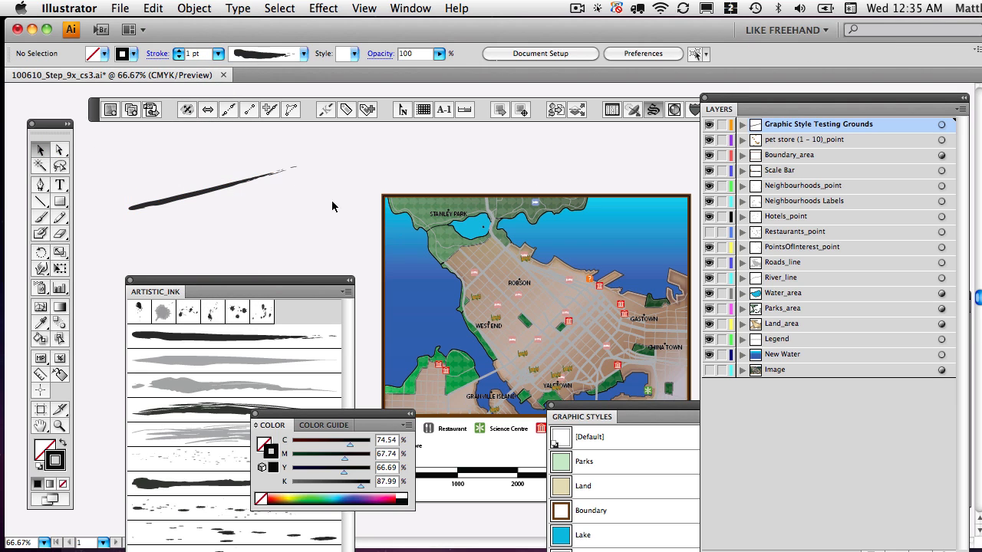
pyautogui.click(213, 199)
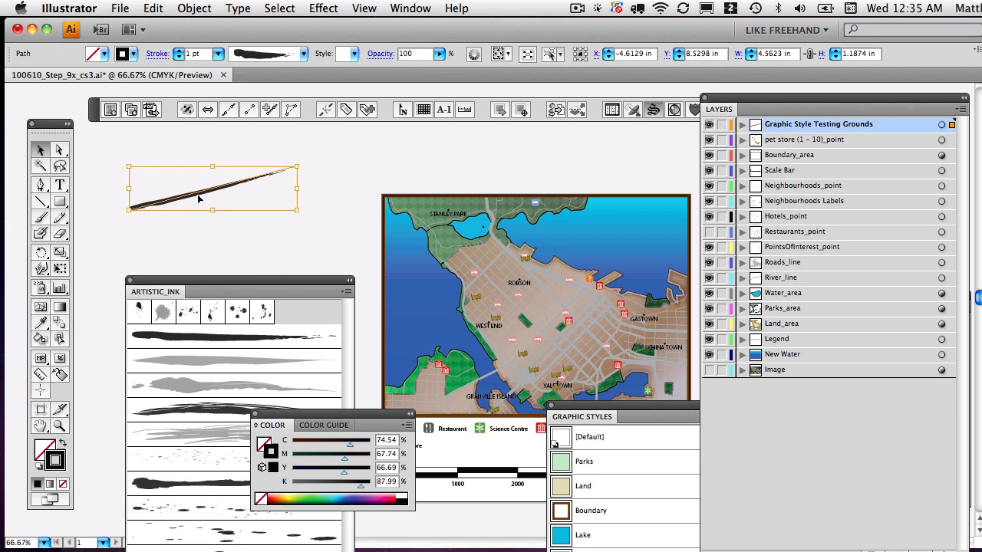
pyautogui.moveTo(198, 197)
pyautogui.mouseDown()
pyautogui.moveTo(461, 368)
pyautogui.moveTo(637, 460)
pyautogui.moveTo(604, 459)
pyautogui.mouseUp()
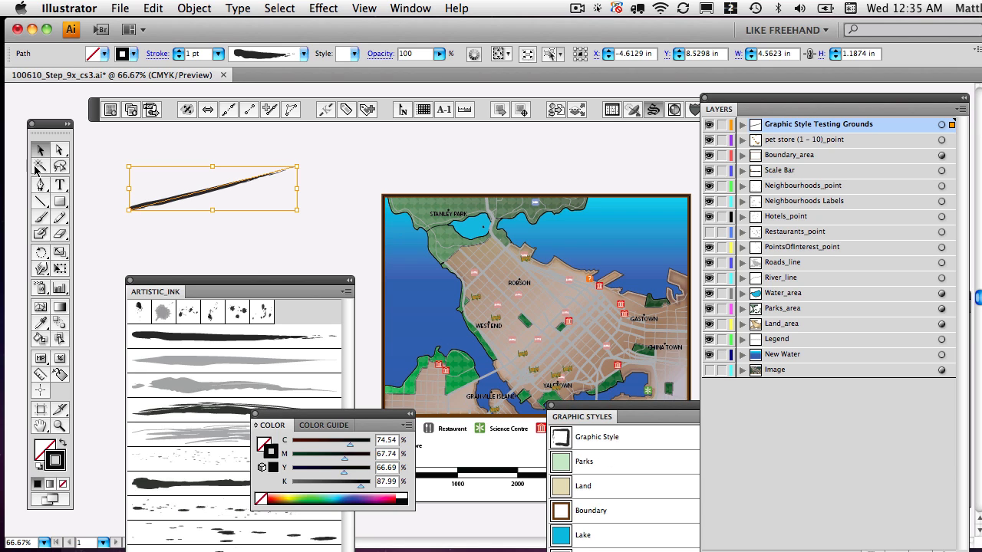
# Move the Artistic_Ink library out of the way and bring the MAP Stylesheets into view over the canvas.
pyautogui.moveTo(268, 290); pyautogui.dragTo(257, 550)
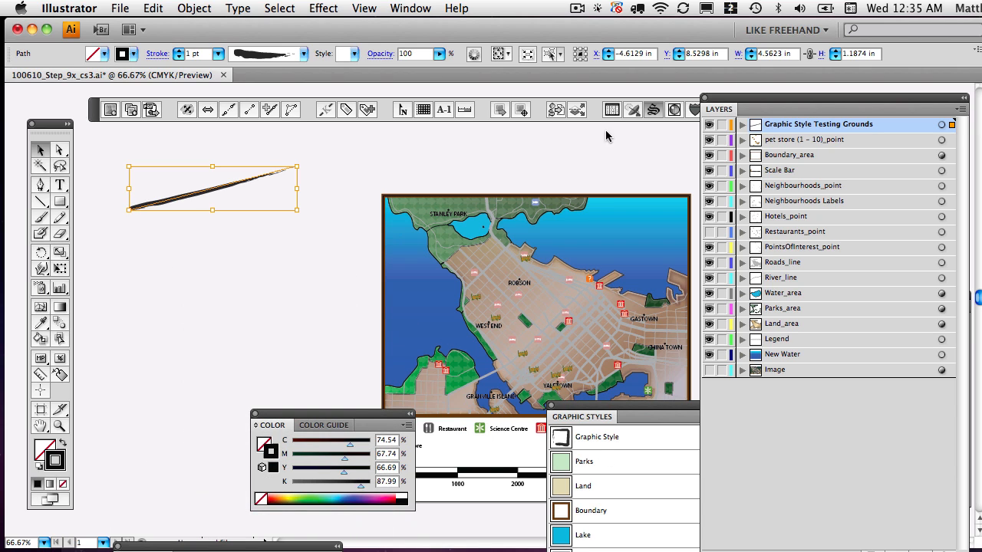
pyautogui.click(652, 112)
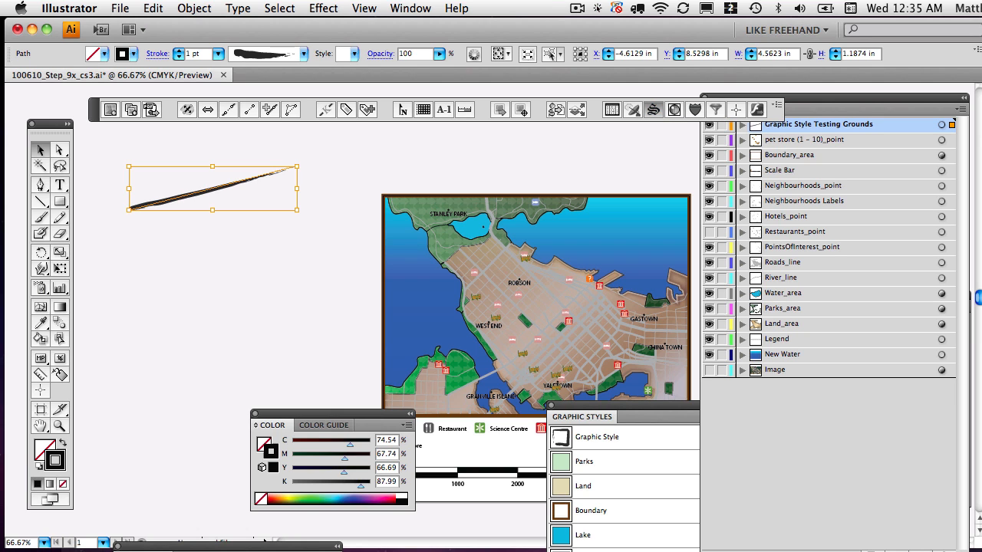
pyautogui.moveTo(575, 551); pyautogui.dragTo(336, 173)
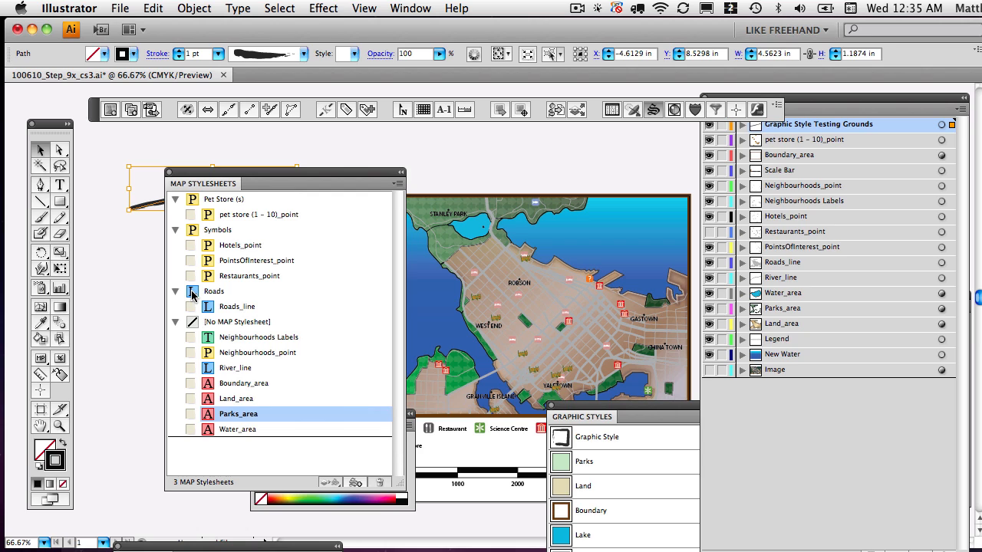
# In the Roads stylesheet, assign the new Graphic Style to the Category 1 rule at 50% scale and apply the edit.
pyautogui.doubleClick(192, 293)
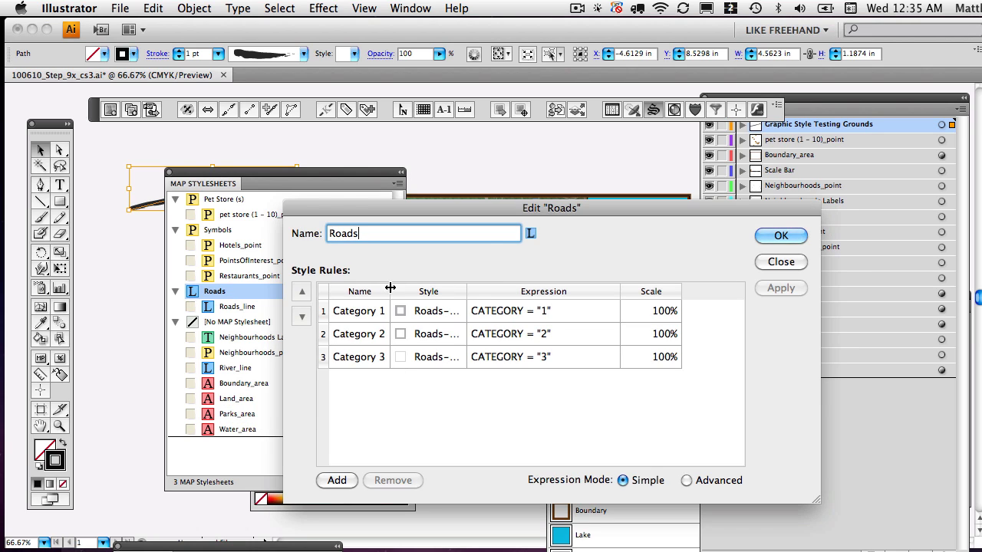
pyautogui.click(460, 313)
pyautogui.click(461, 313)
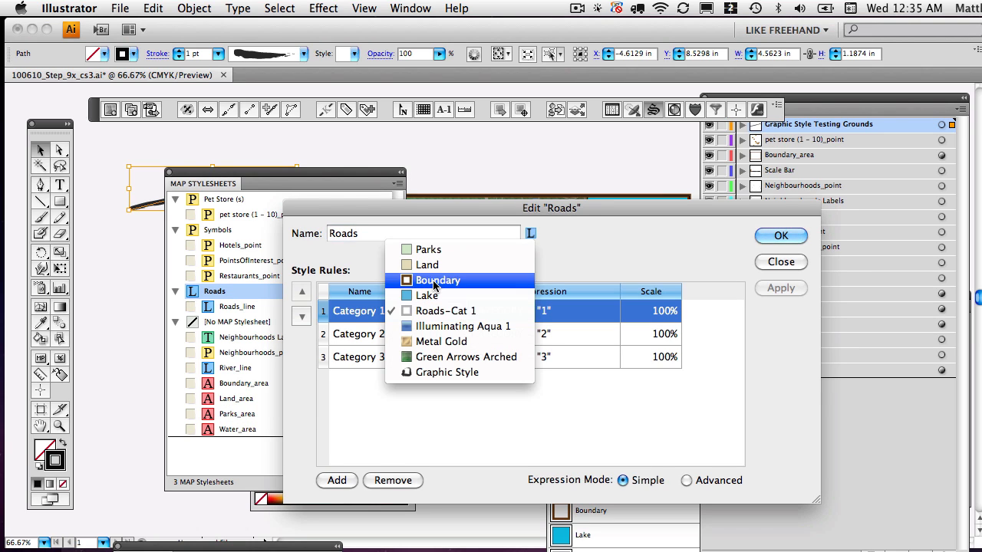
pyautogui.click(460, 373)
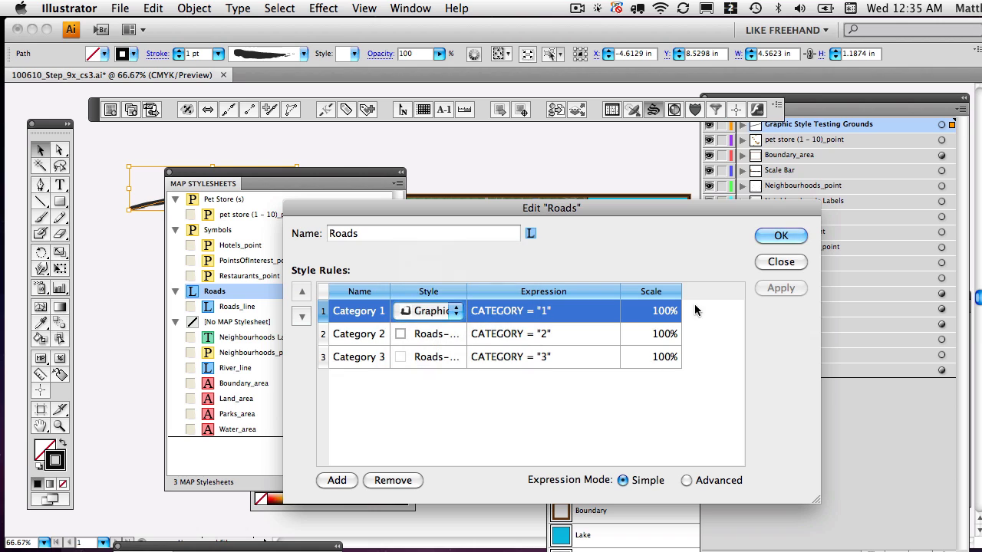
pyautogui.click(652, 311)
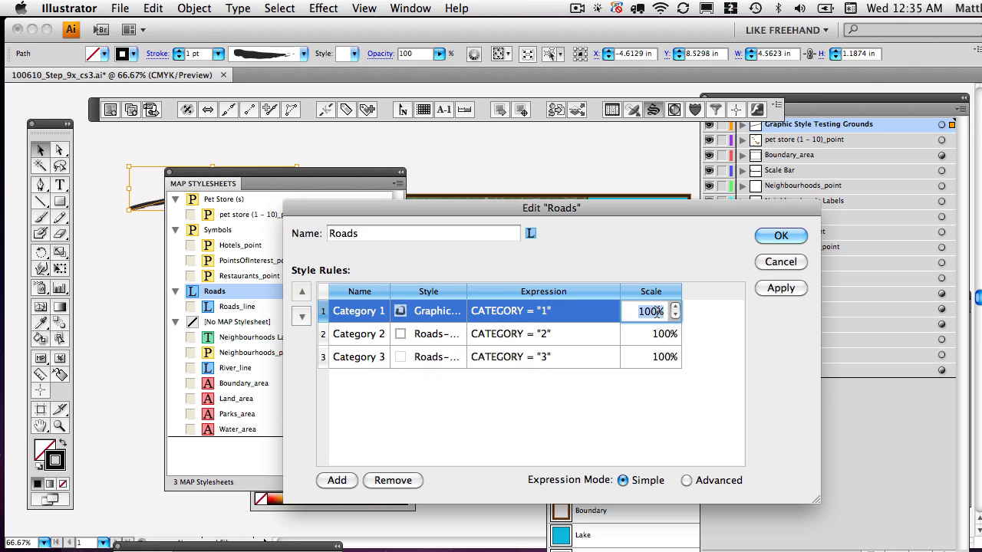
pyautogui.write('50%')
pyautogui.click(782, 234)
pyautogui.click(648, 161)
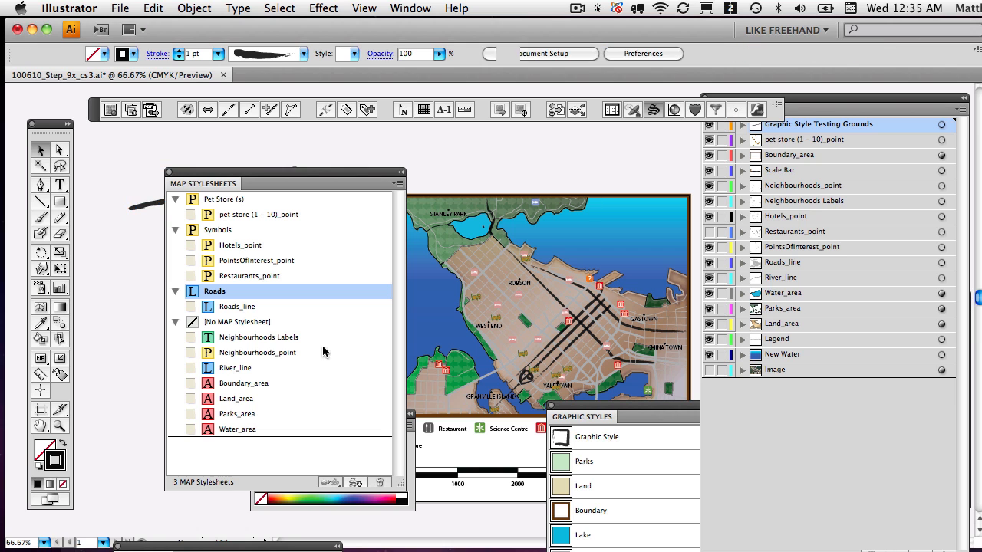
# Examine the restyled Category 1 roads on the map up close around Robson.
pyautogui.press('z')
pyautogui.moveTo(646, 172); pyautogui.dragTo(512, 362)
pyautogui.press('space')
pyautogui.moveTo(445, 351); pyautogui.dragTo(628, 274)
pyautogui.press('super+1')
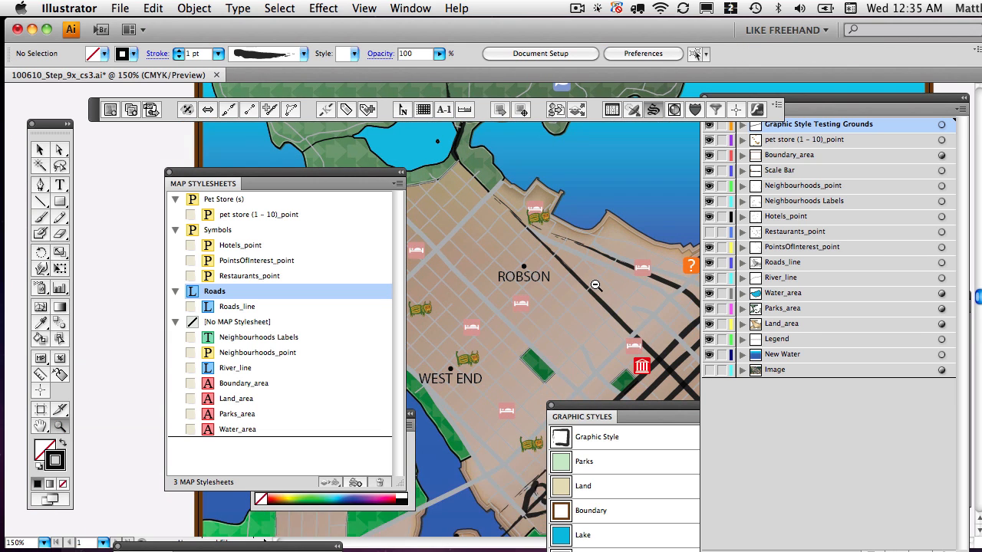
pyautogui.press('super+minus')
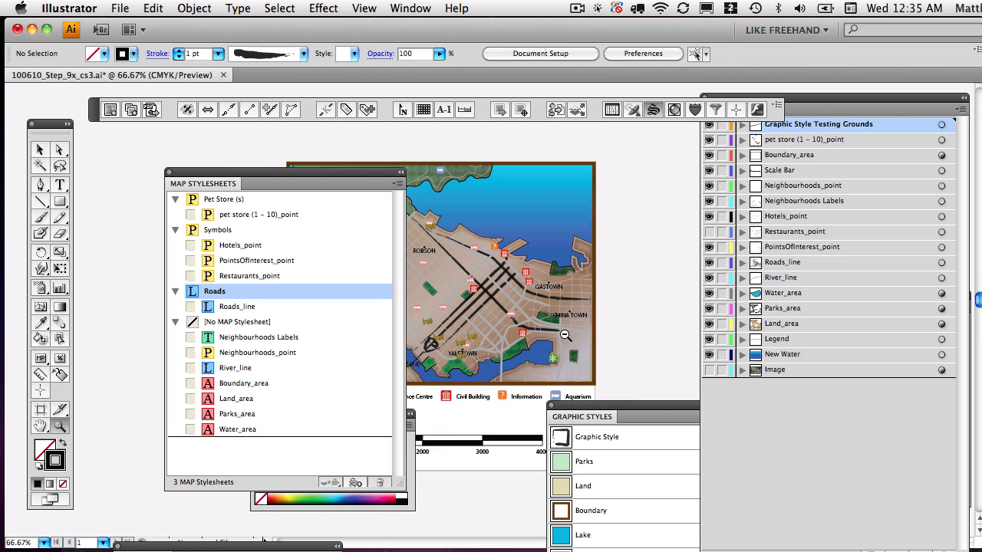
# Clear the MAP Stylesheets, Color and Graphic Styles panels from the workspace so the whole map is unobstructed.
pyautogui.click(169, 174)
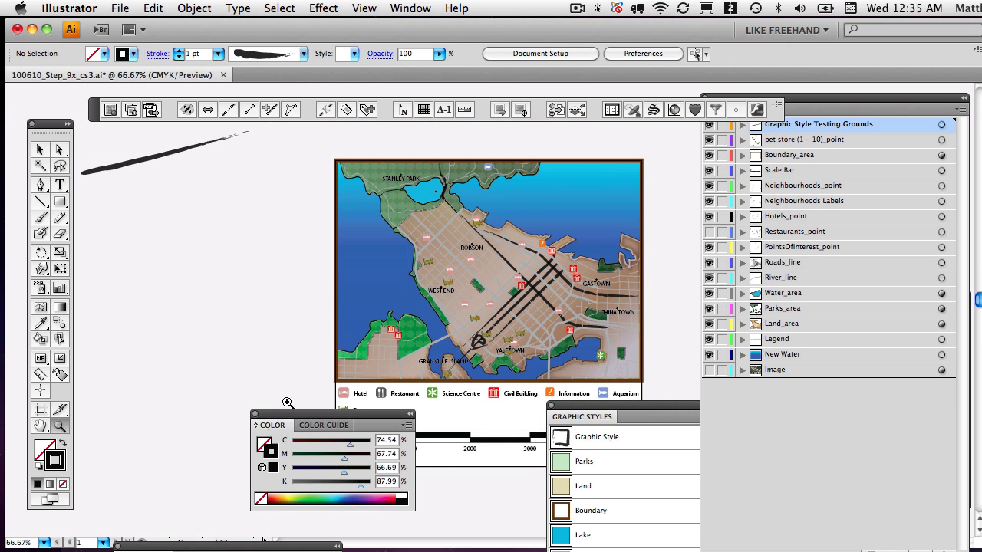
pyautogui.click(256, 415)
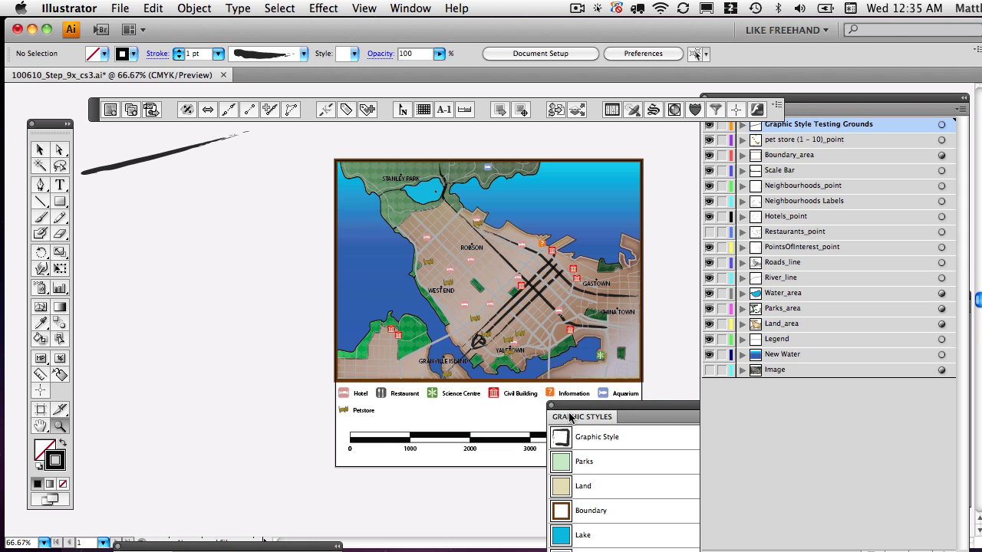
pyautogui.click(552, 408)
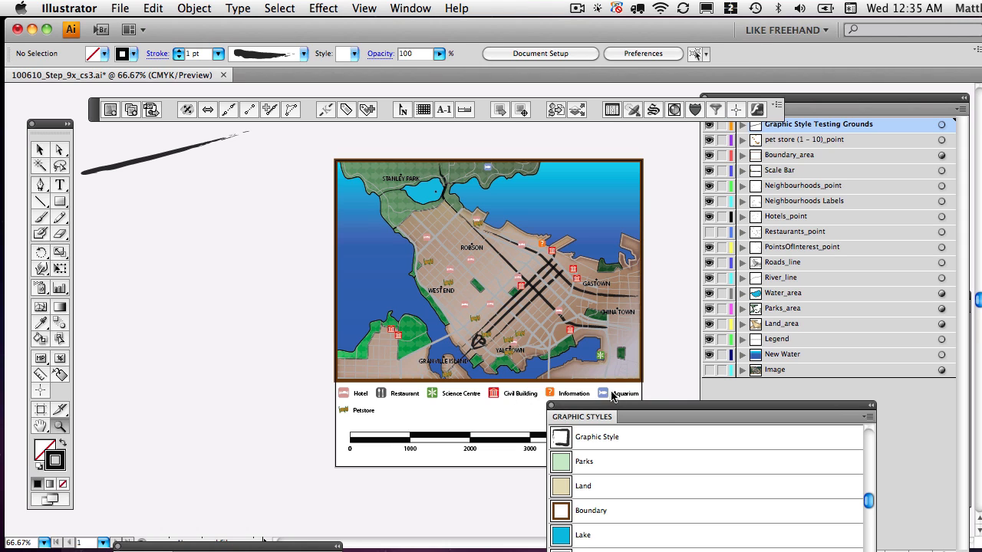
pyautogui.click(553, 408)
pyautogui.moveTo(621, 326); pyautogui.dragTo(539, 316)
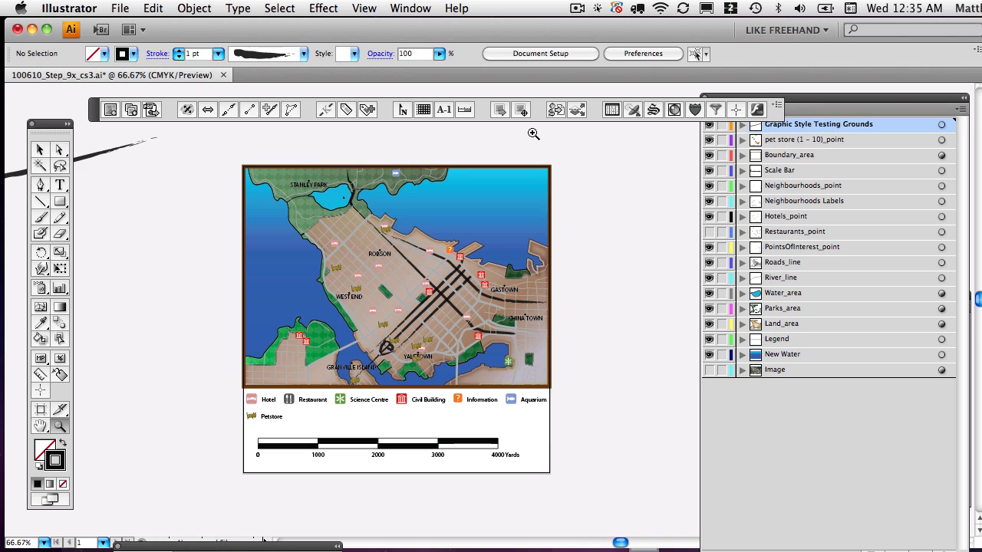
# Save the map to the Desktop in Adobe PDF format as 100610_Step_9x_cs3.pdf.
pyautogui.click(115, 8)
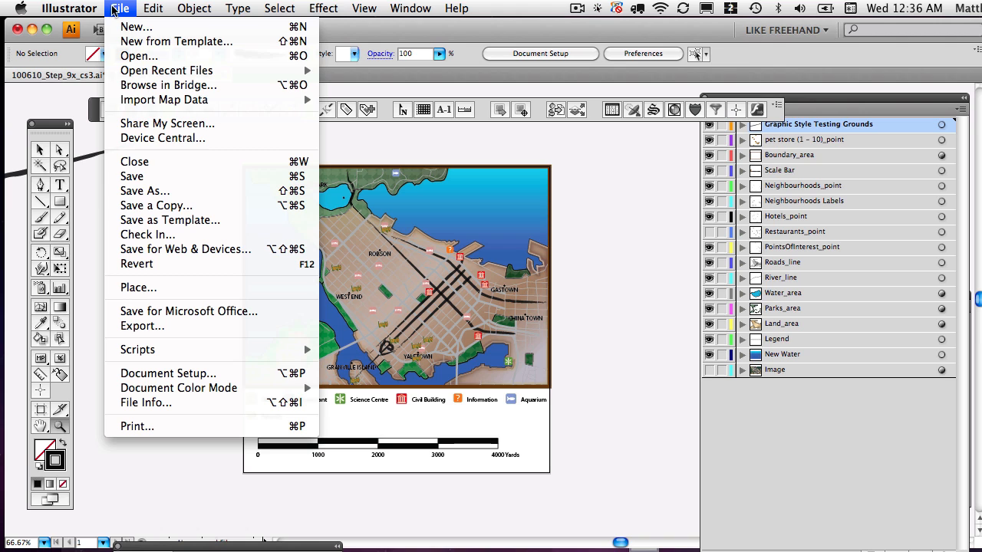
pyautogui.click(161, 191)
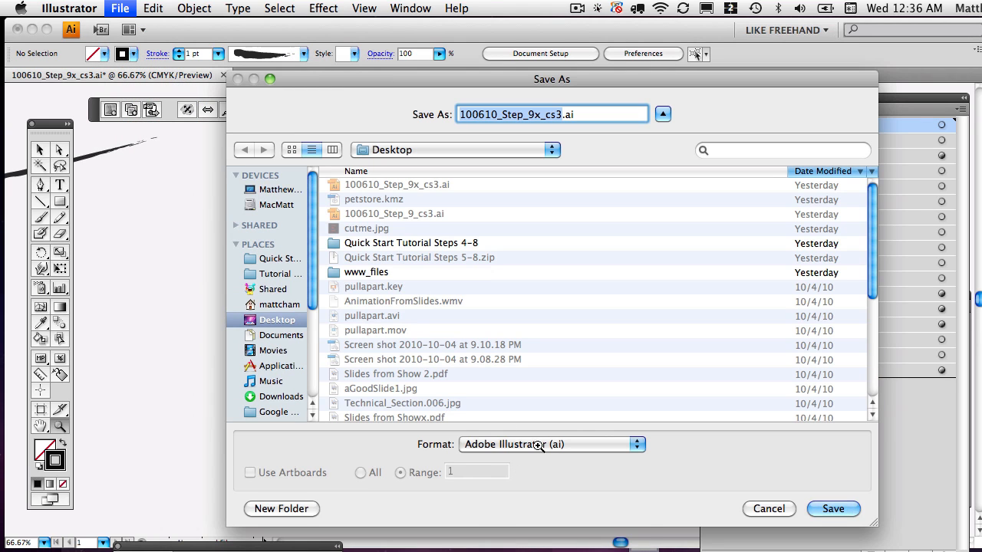
pyautogui.click(539, 446)
pyautogui.click(530, 485)
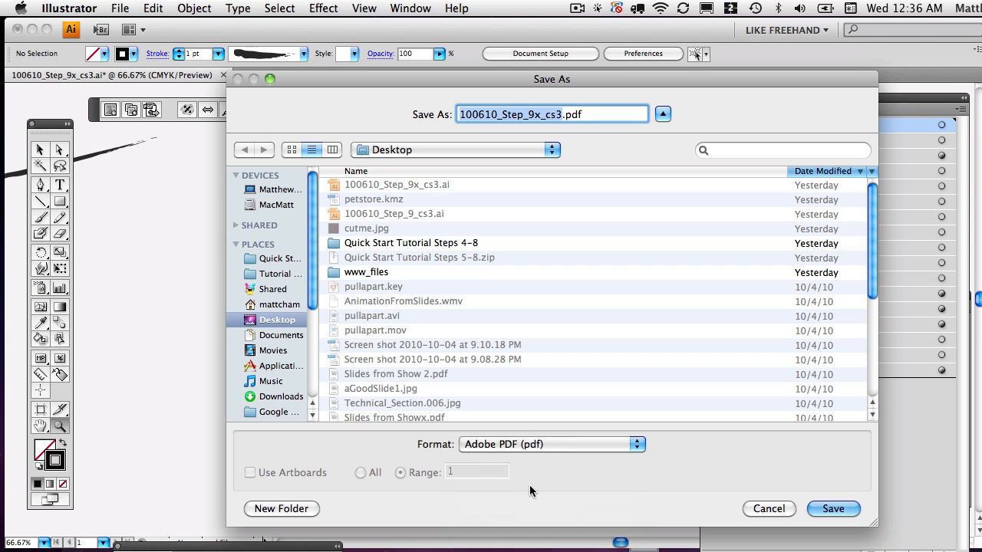
pyautogui.click(833, 508)
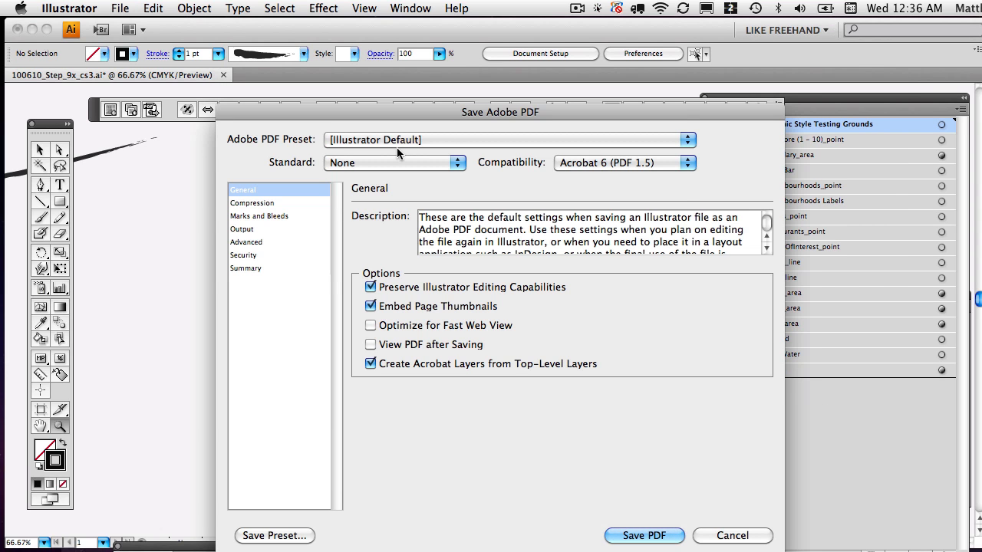
# Choose the [Smallest File Size] PDF preset and save the PDF with its settings.
pyautogui.click(398, 143)
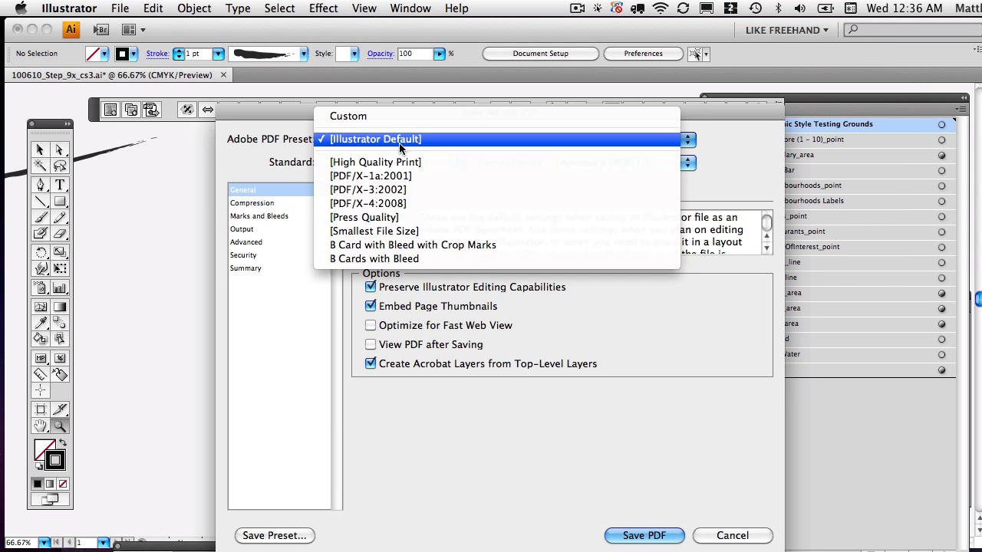
pyautogui.click(388, 233)
pyautogui.moveTo(582, 108); pyautogui.dragTo(541, 44)
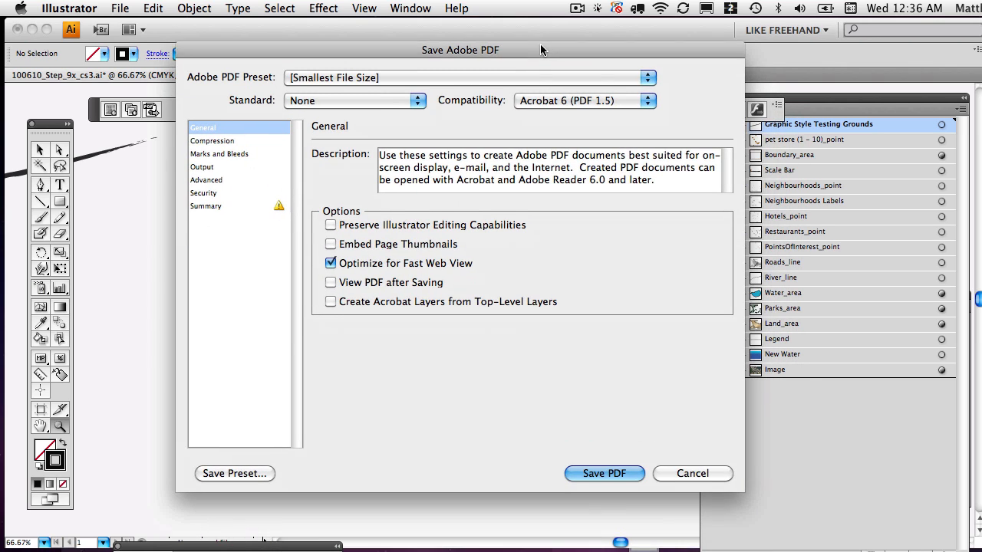
pyautogui.click(618, 474)
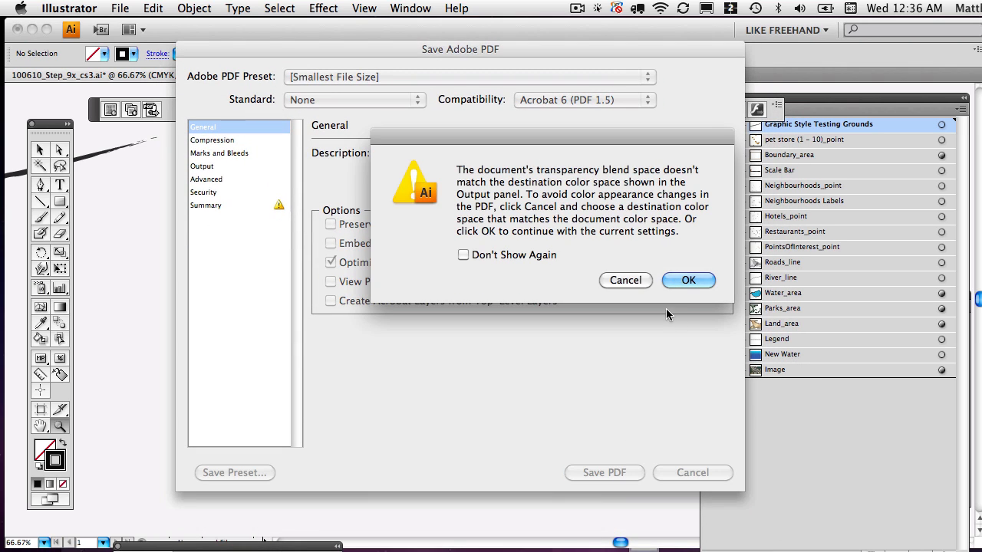